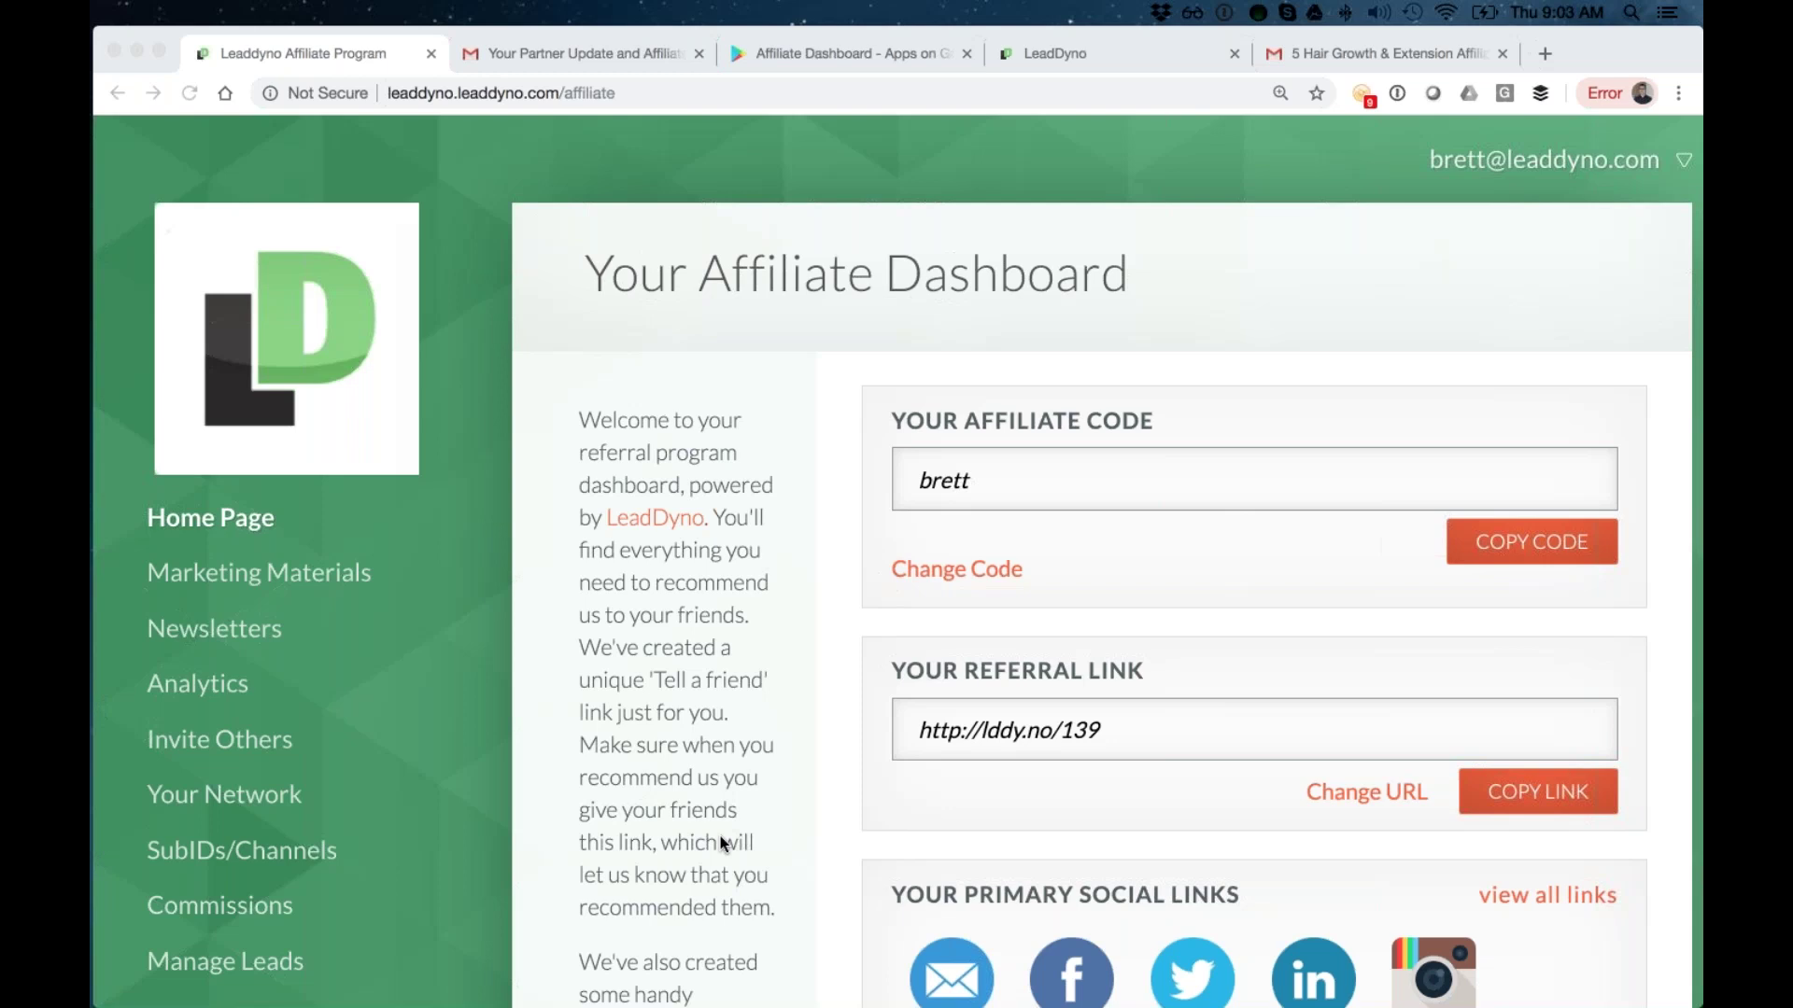
left_click(591, 582)
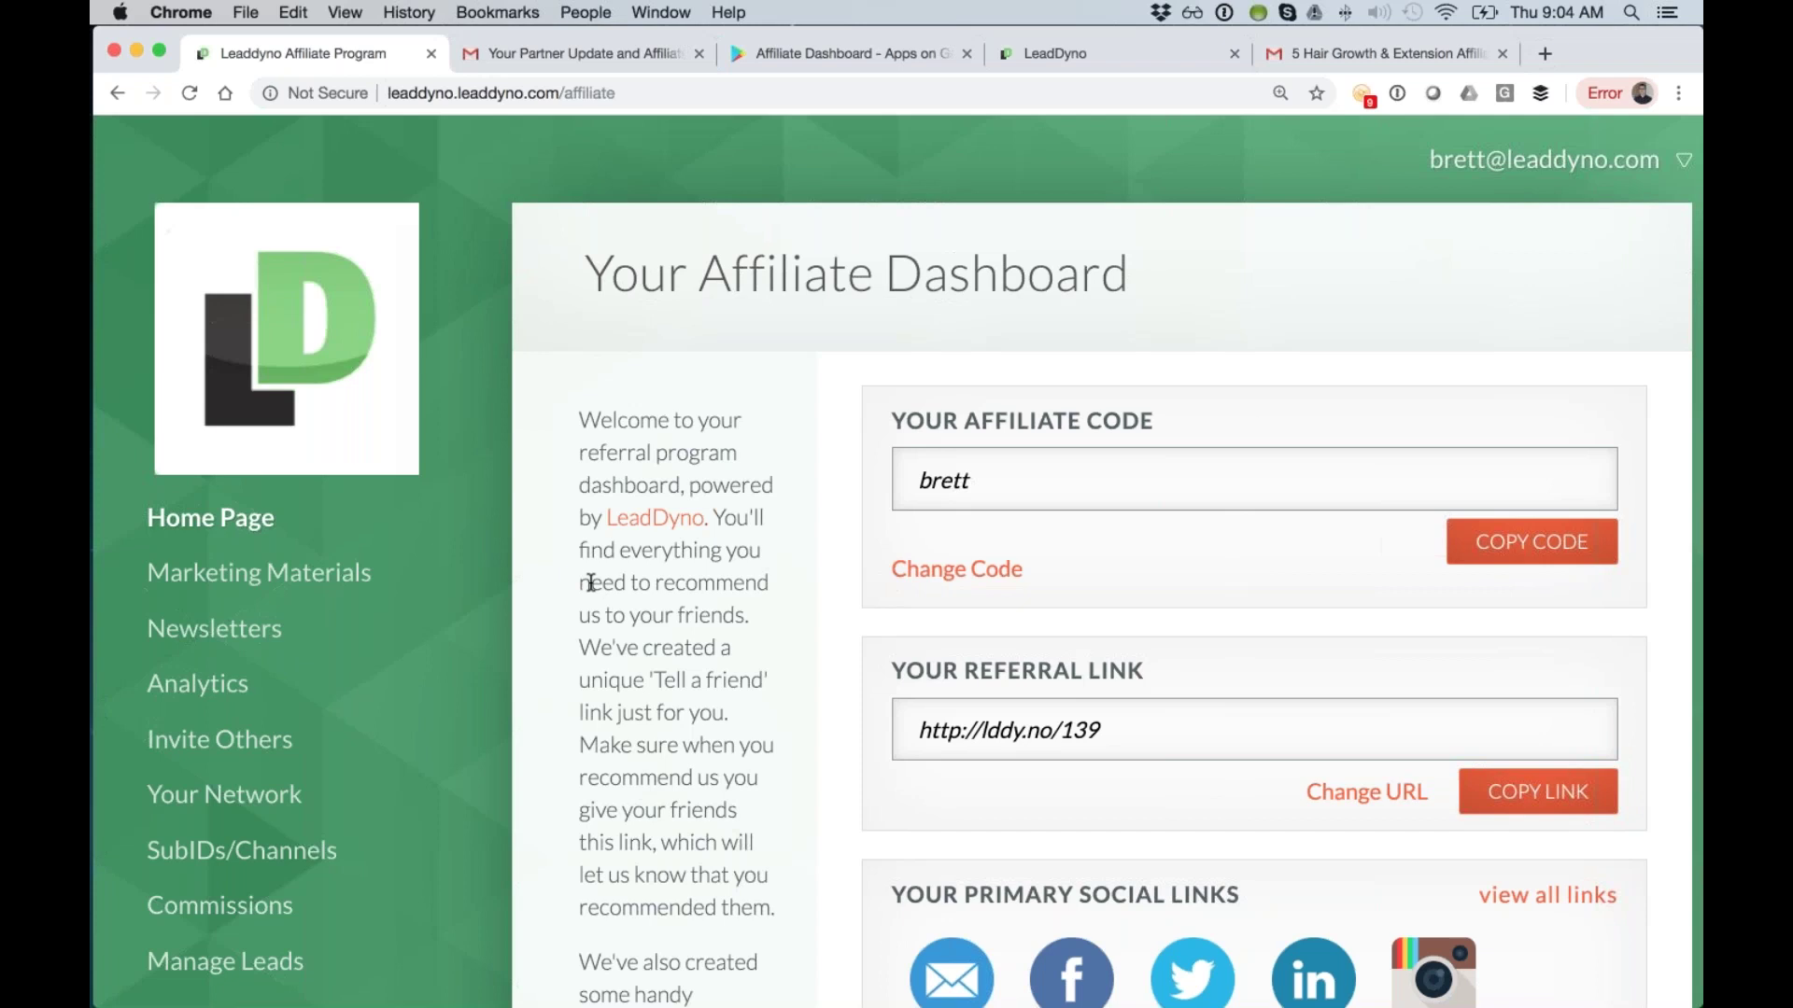
Zoom the dashboard into one column and scroll to Your Progress: 41 visited, 9 signed up.
key("super+r")
key("super+equal")
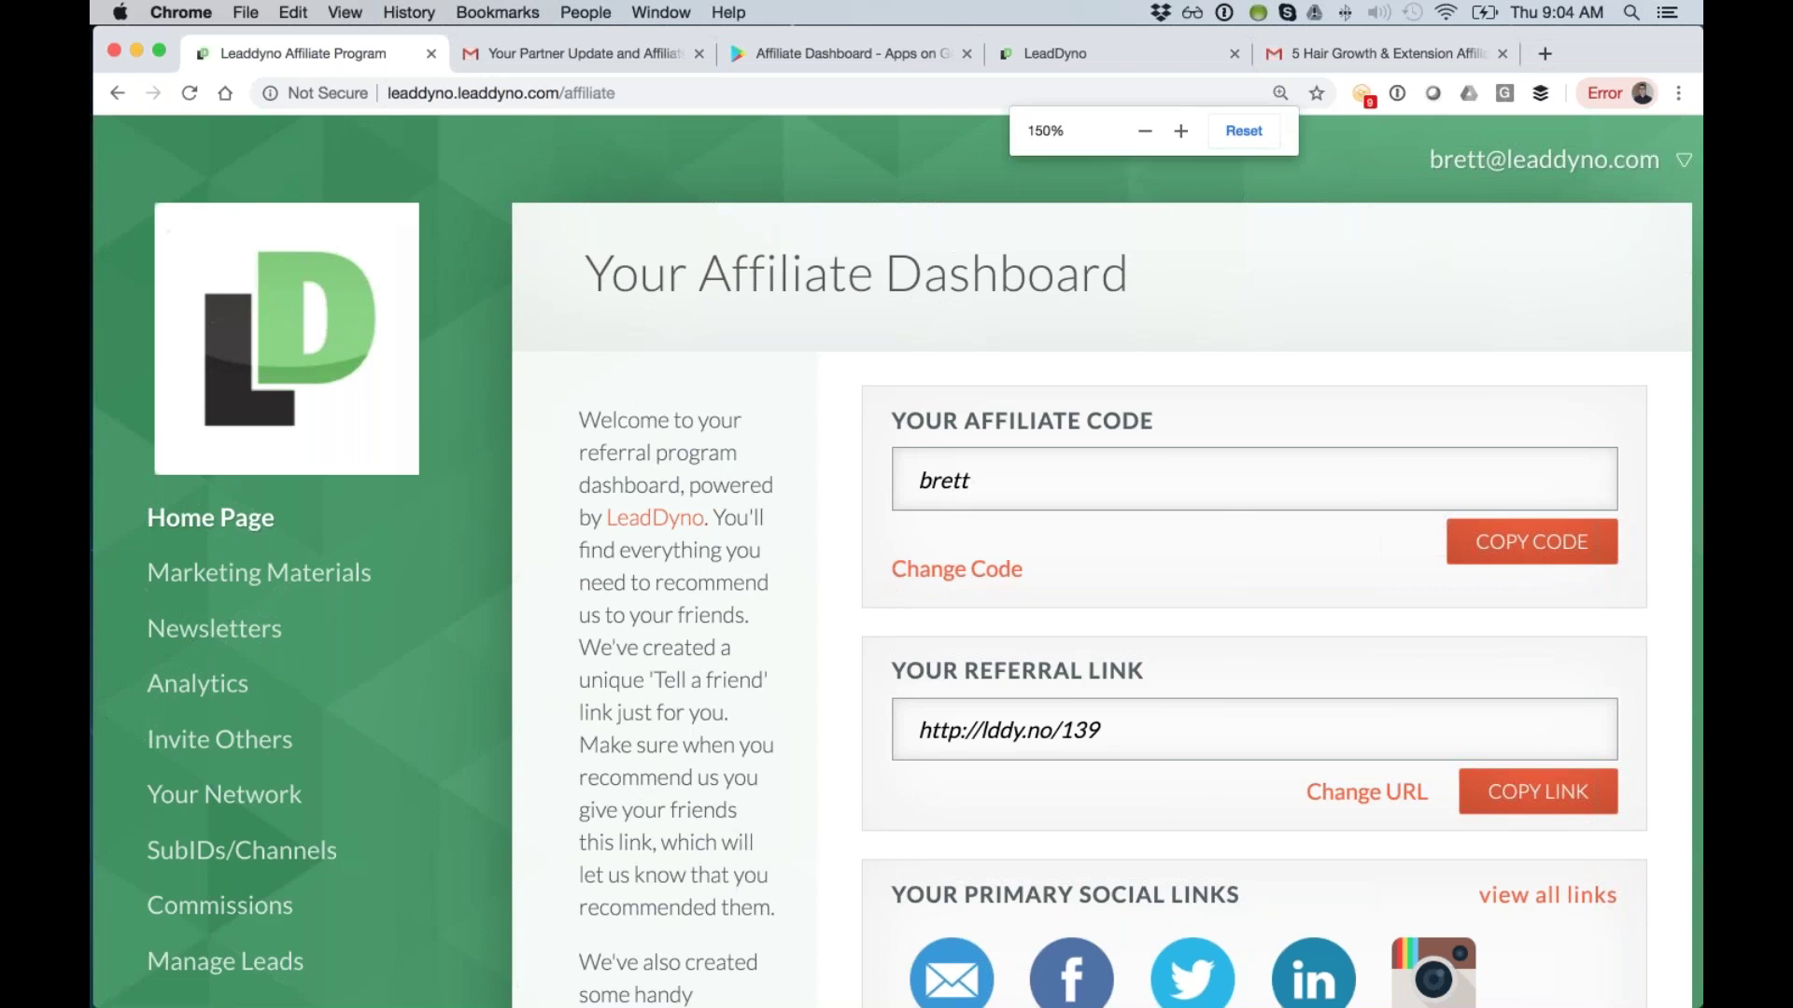
key("super+equal")
scroll(1067, 710, "down", 5)
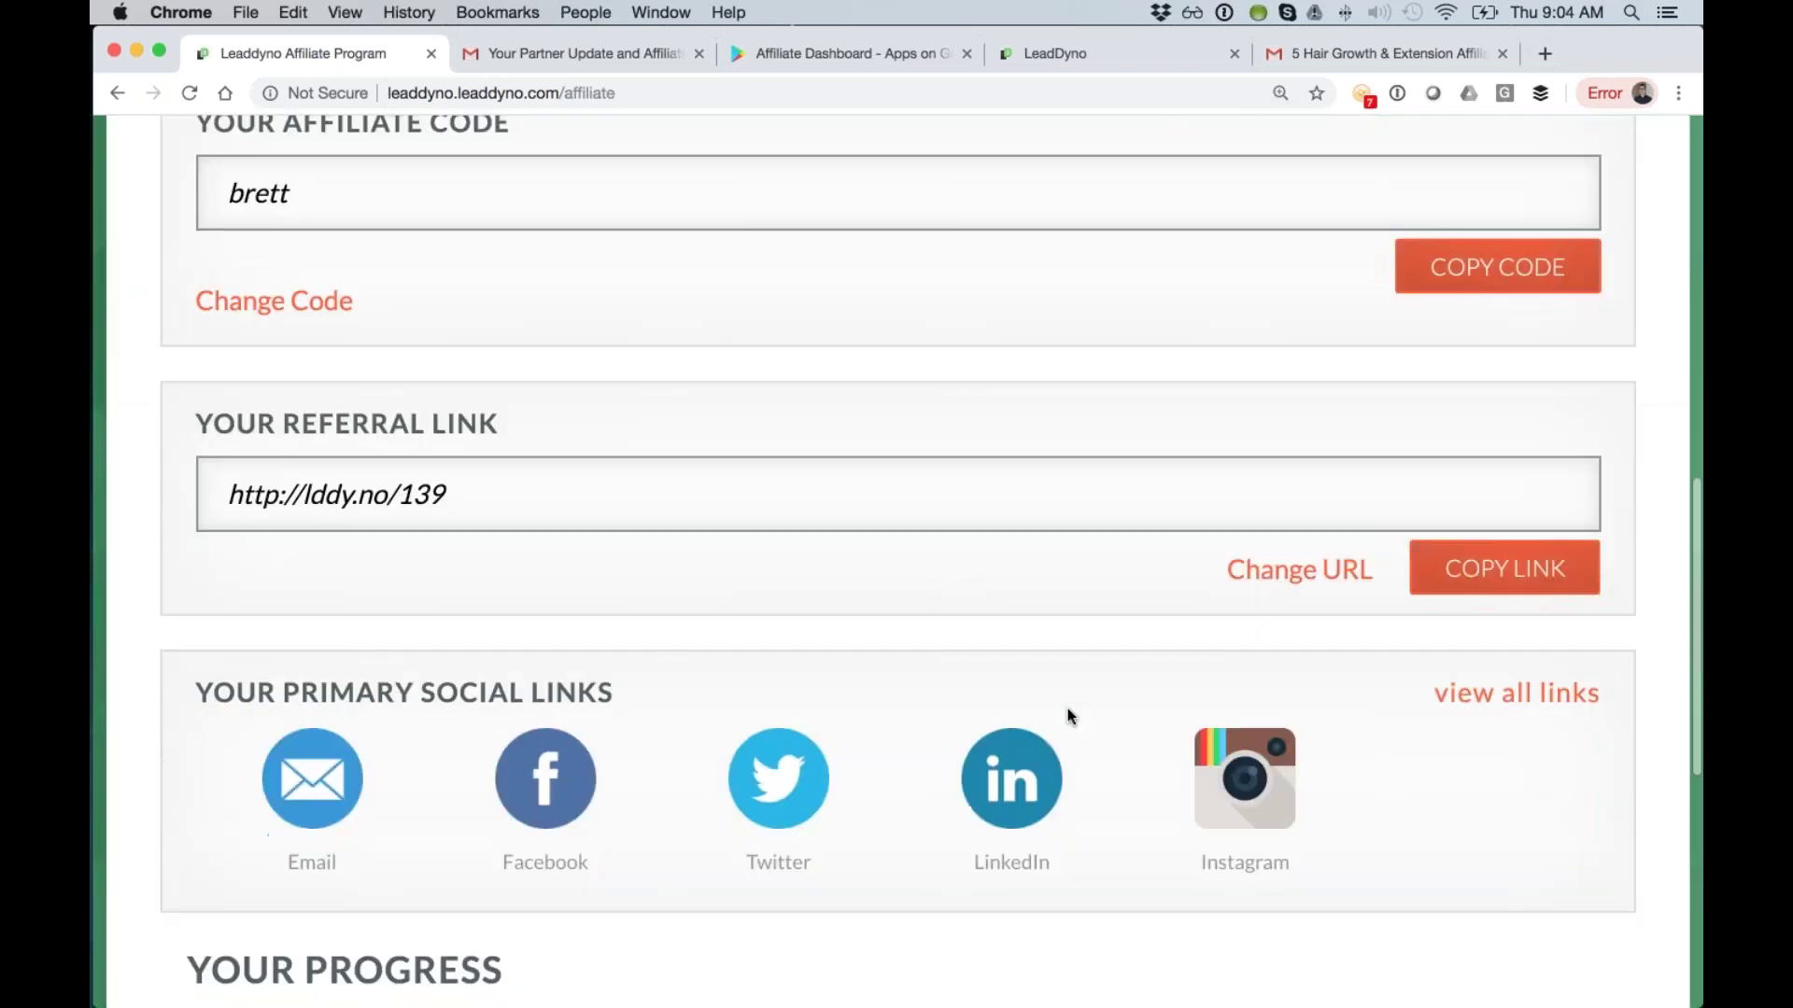
scroll(1067, 708, "up", 10)
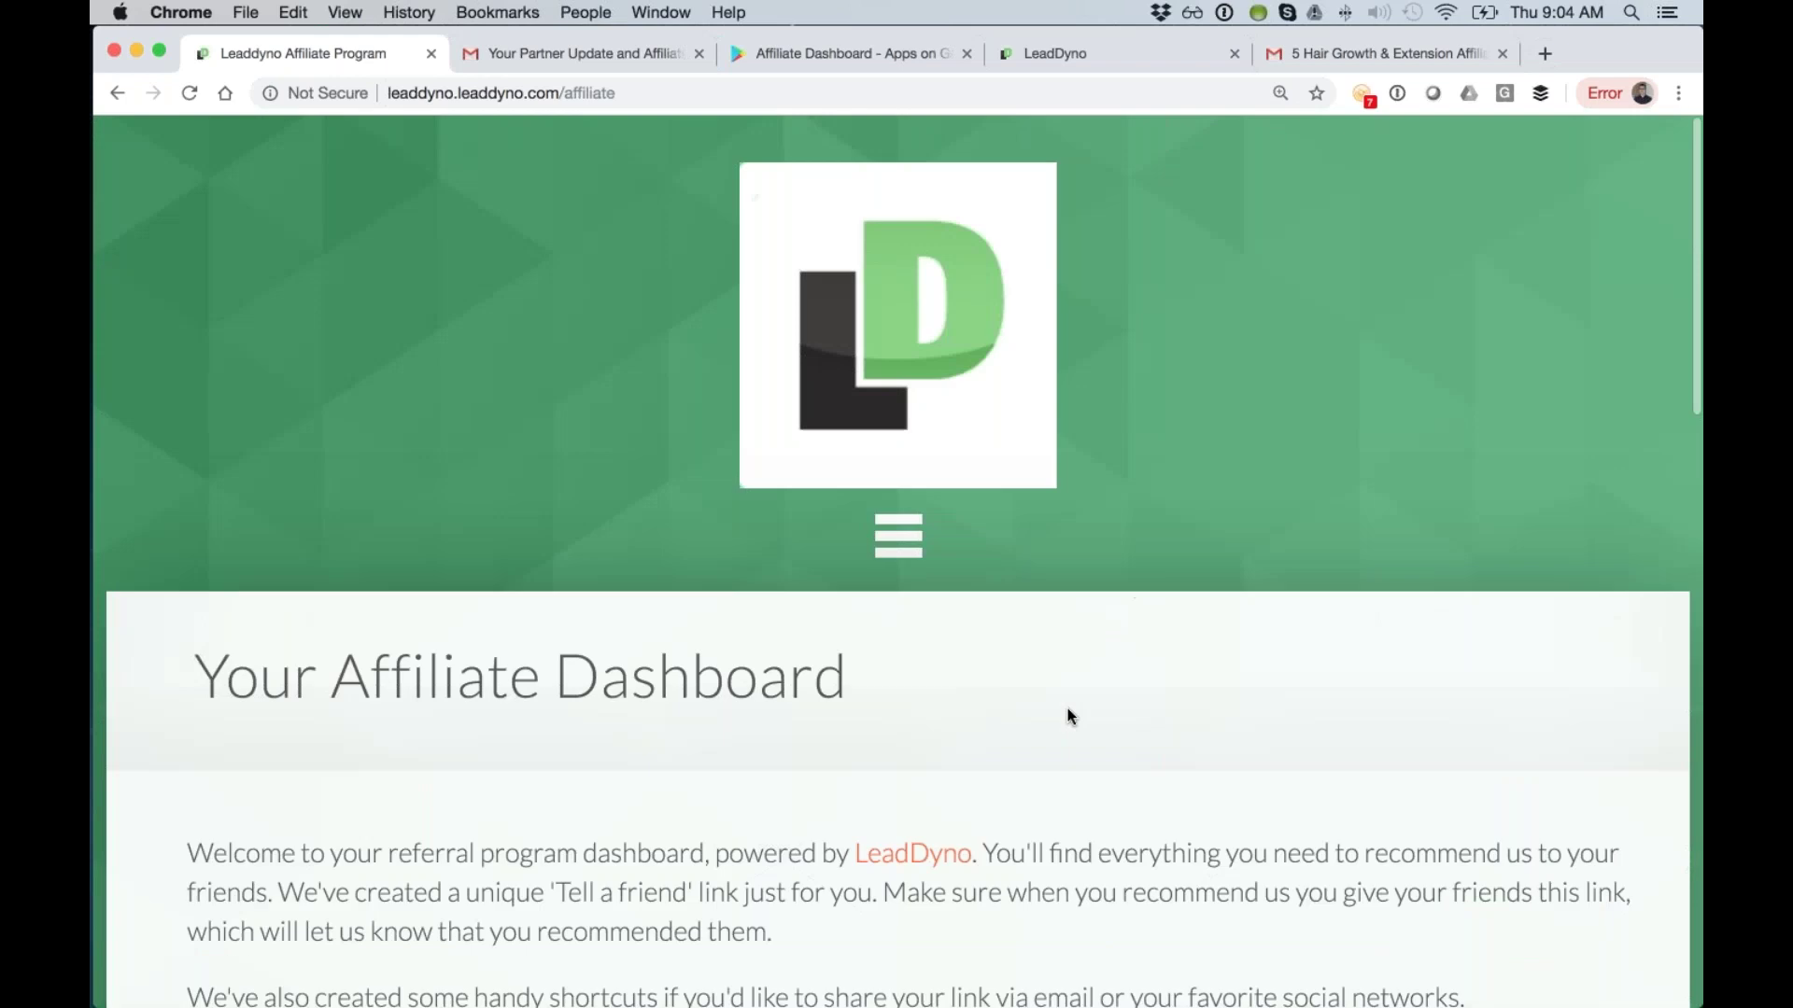
scroll(1067, 708, "down", 10)
scroll(1067, 708, "down", 5)
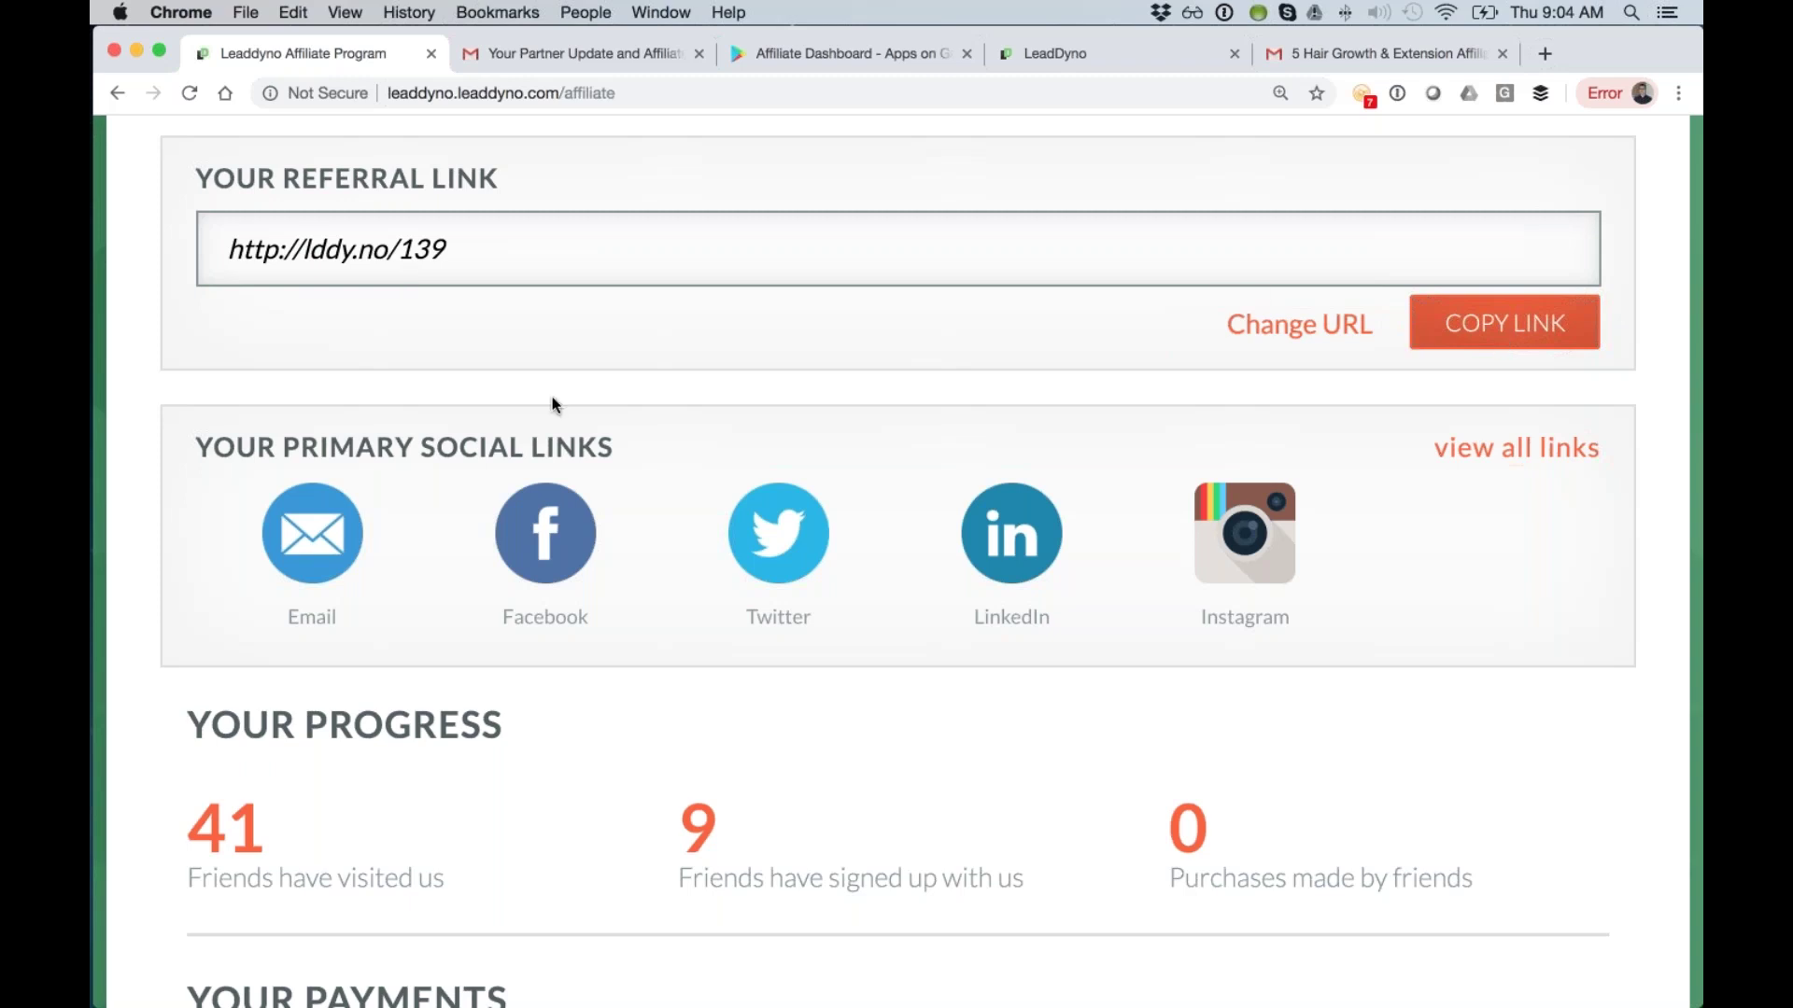
Leave the Facebook share of the '11 Most Profitable Niches' article and return to the dashboard.
scroll(551, 404, "down", 2)
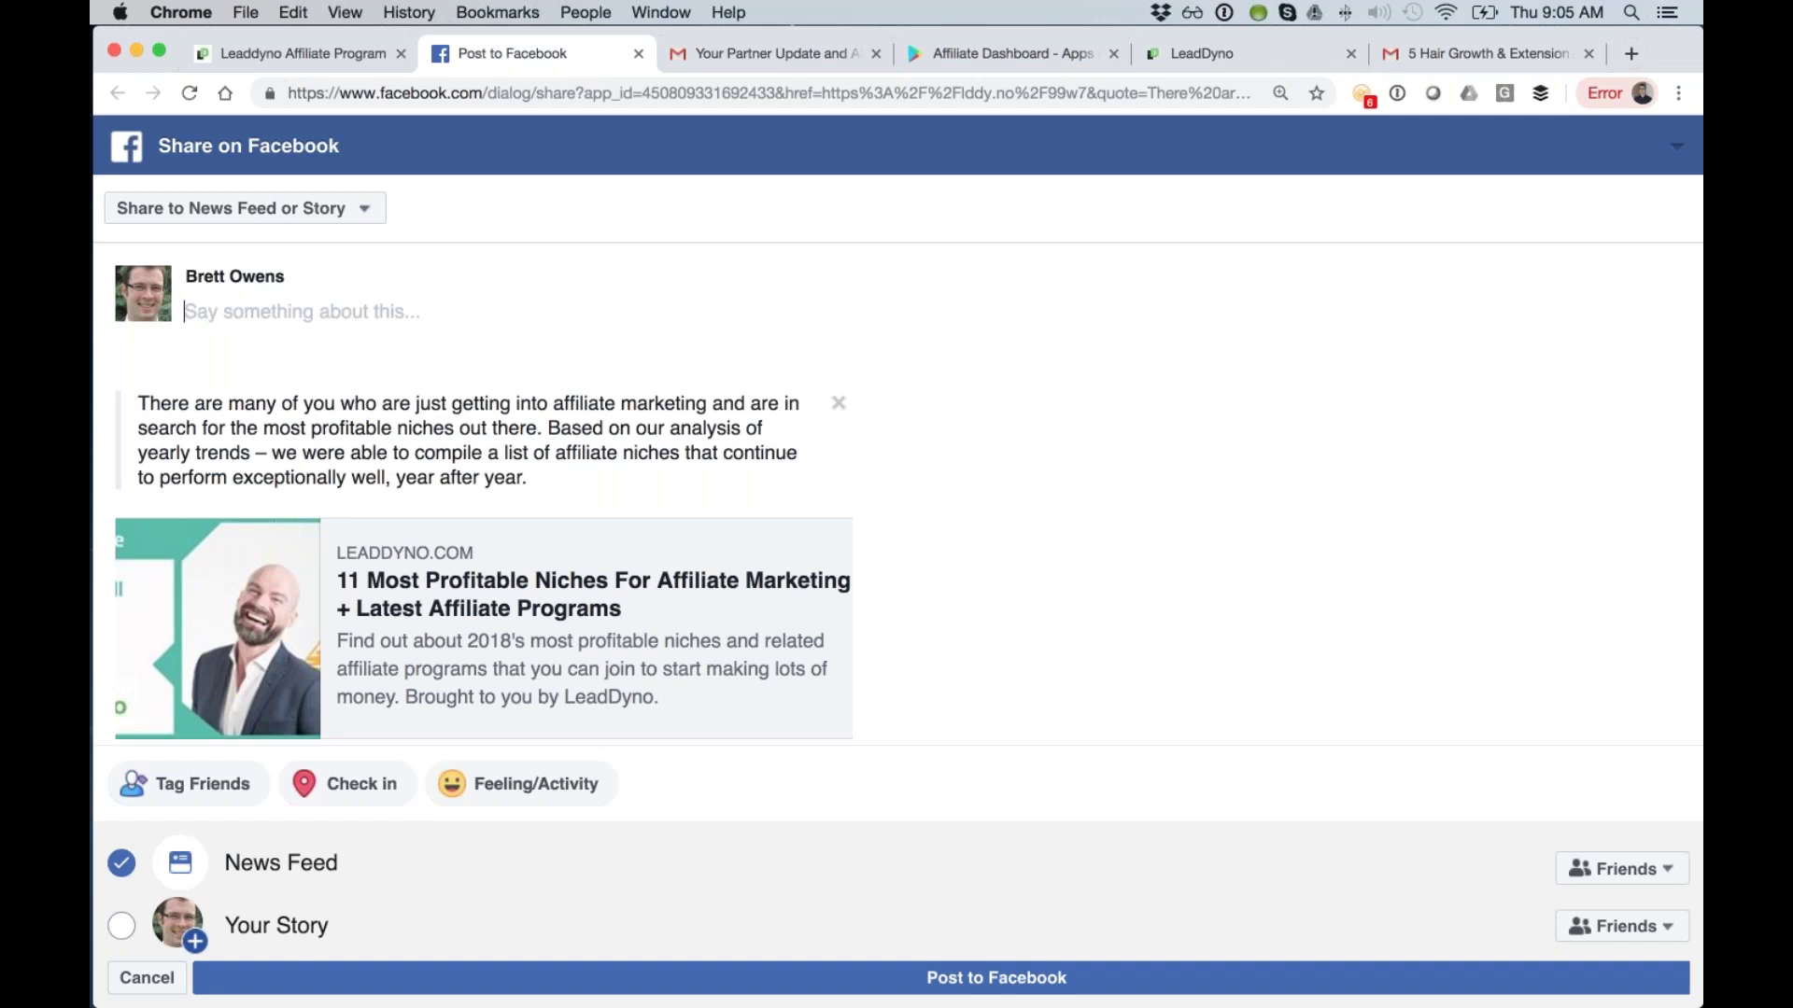
left_click(307, 67)
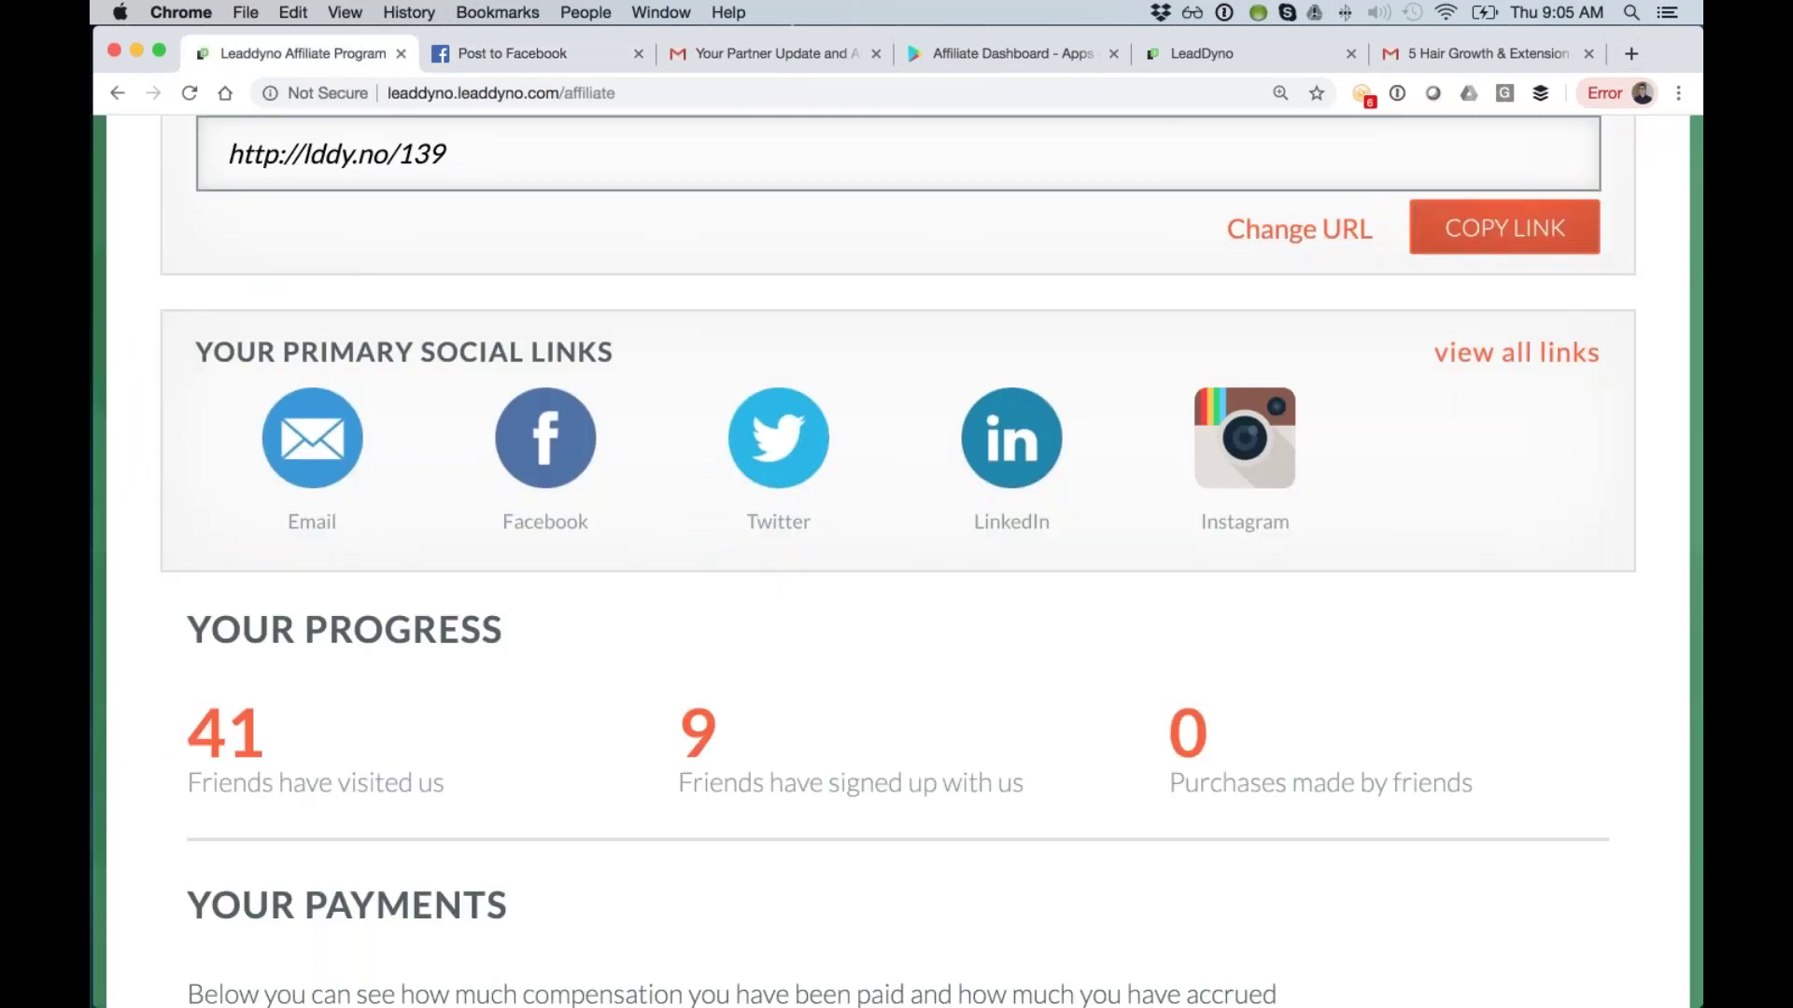
Share 'The 11 Most Profitable Niches for Affiliate Marketing' on Twitter, then return to the dashboard.
left_click(778, 439)
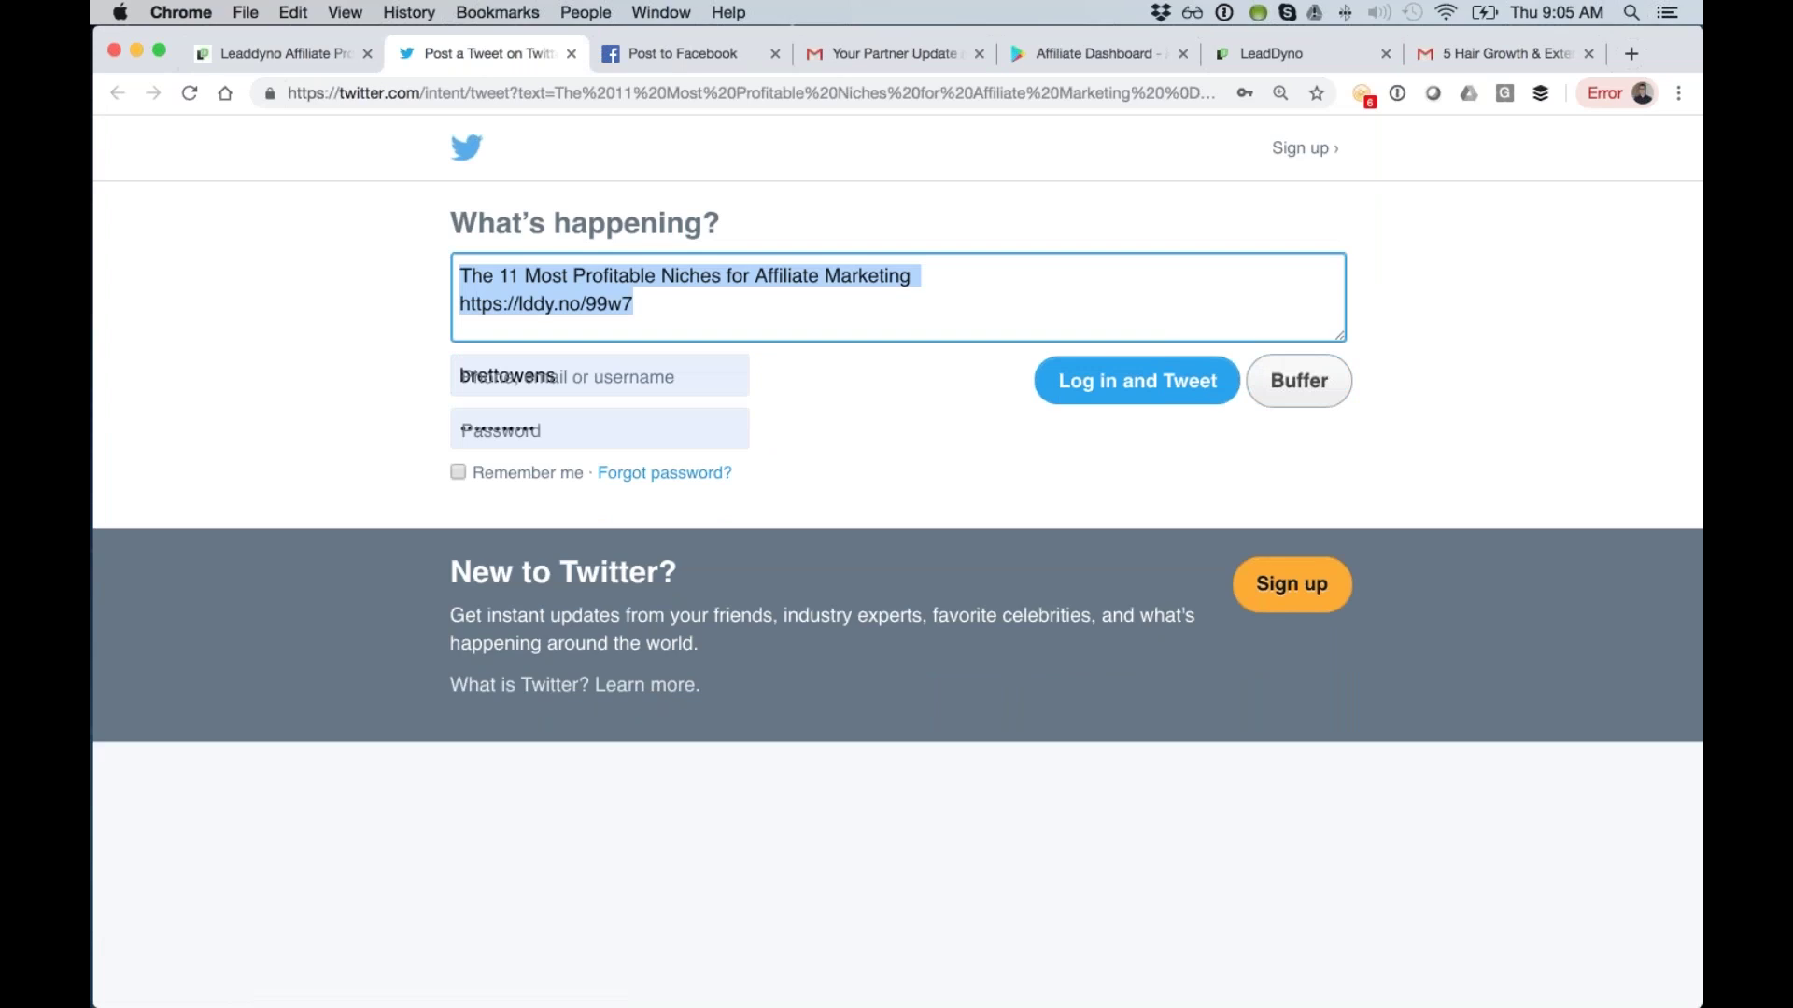
left_click(305, 53)
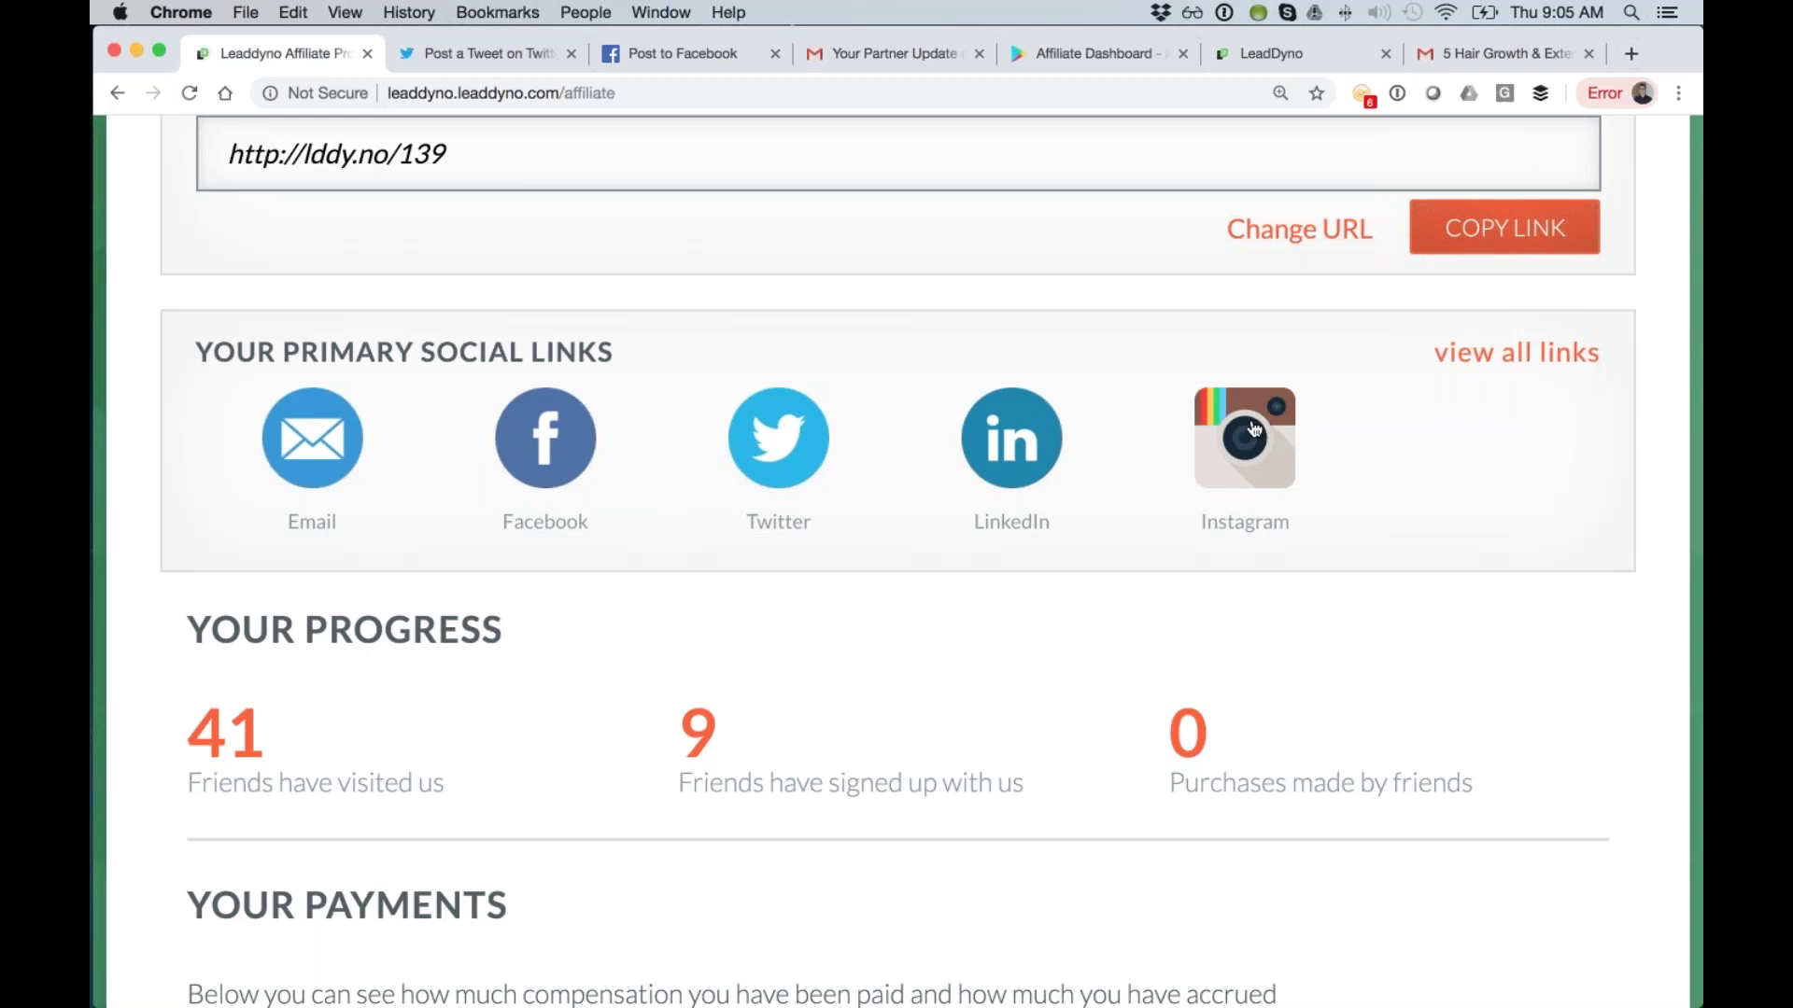
View the Affiliate Dashboard app on Google Play, then return to the dashboard's $602.10 commissions paid.
left_click(712, 94)
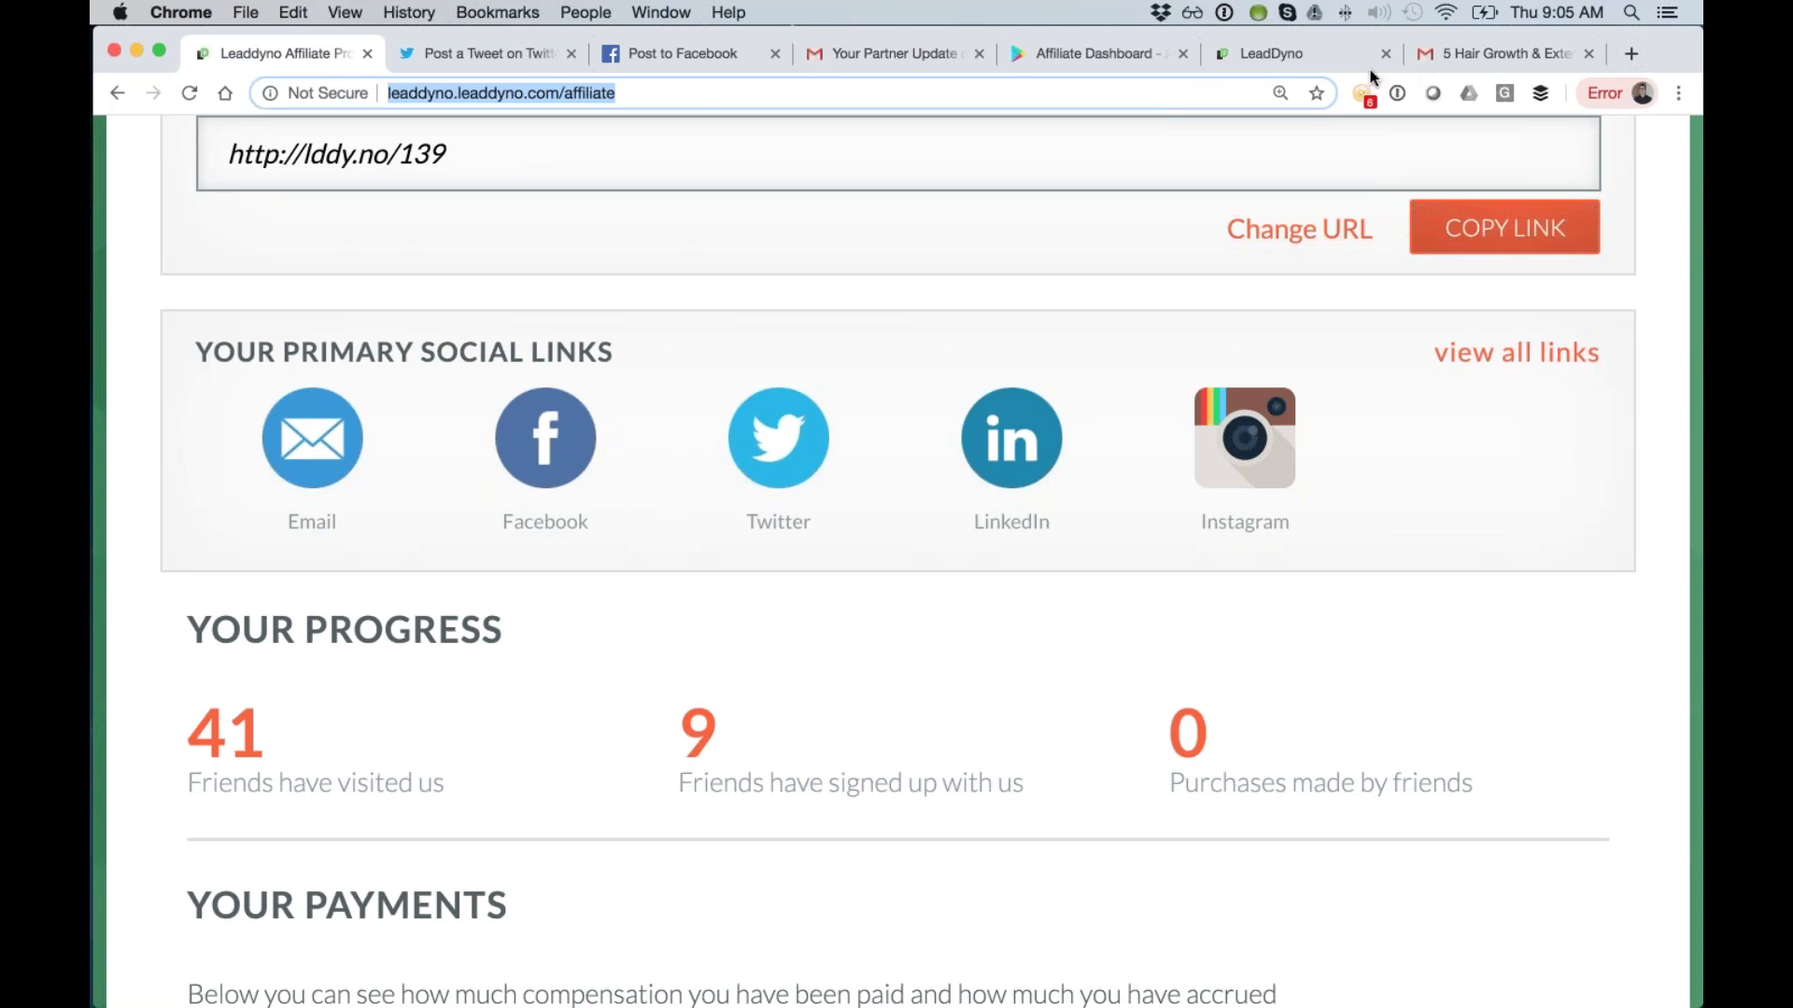
left_click(1084, 53)
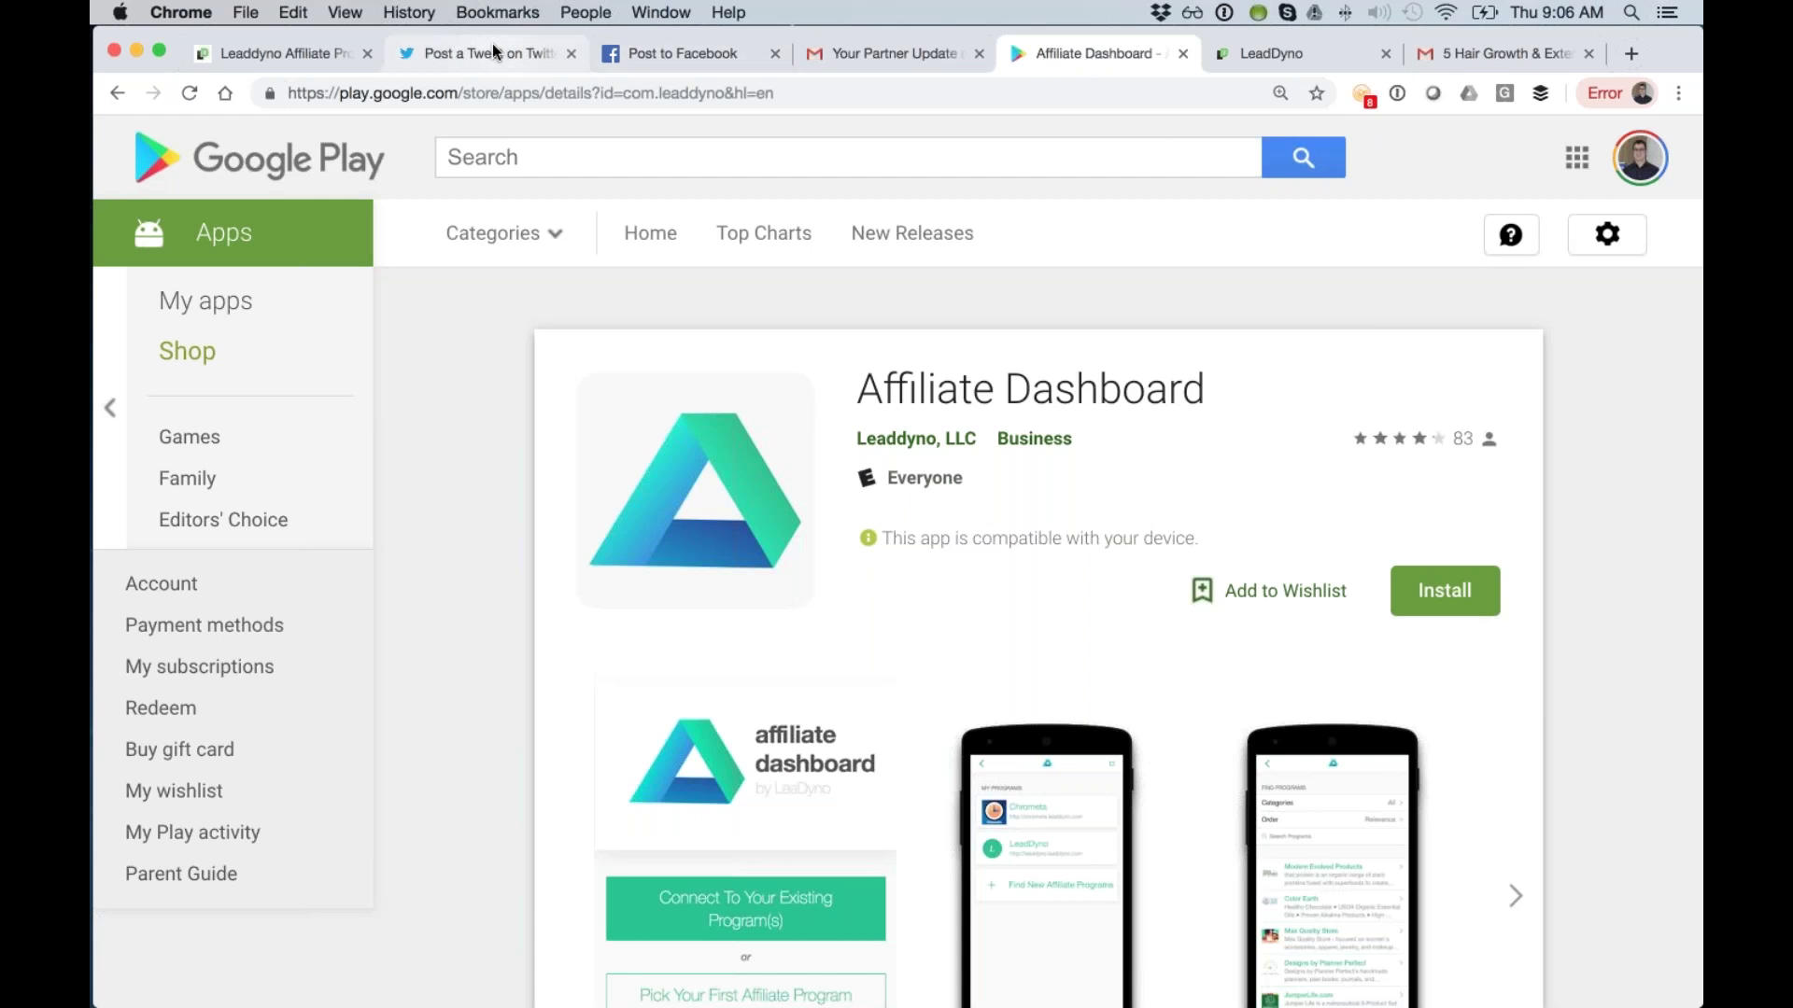
left_click(225, 54)
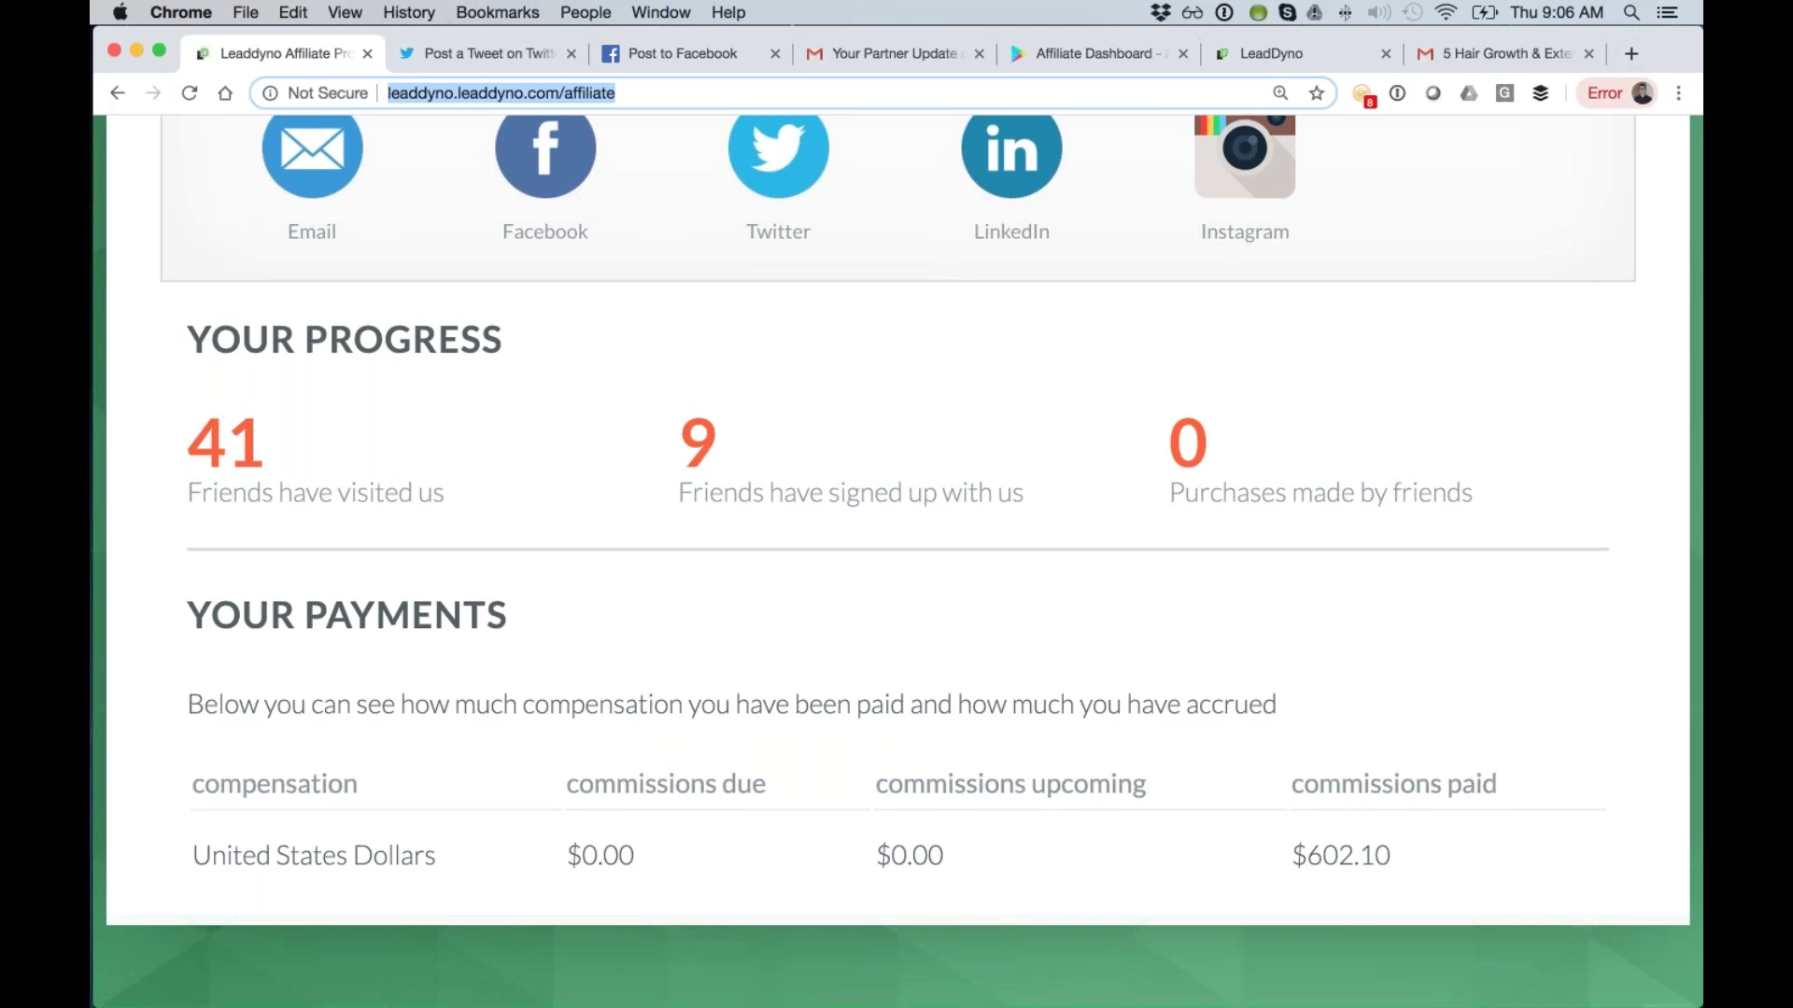
scroll(640, 557, "up", 15)
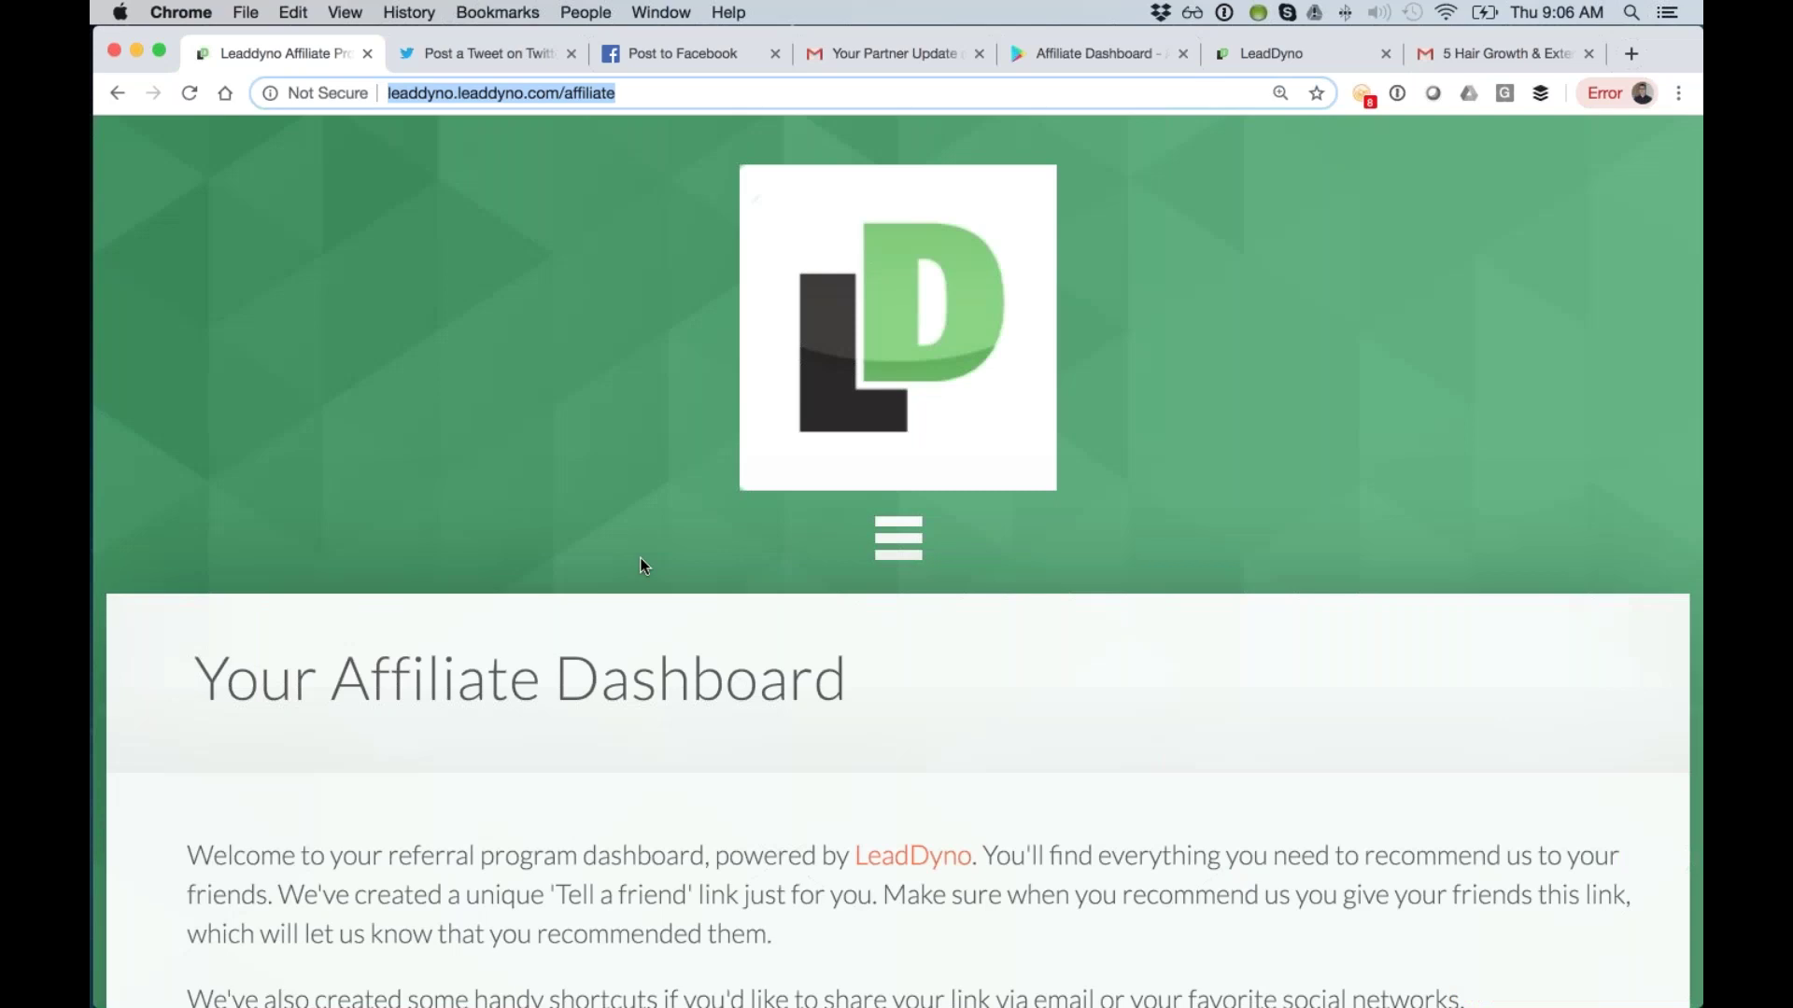
Reset the page zoom and reveal the raw HTML for Marketing Materials banner #6.
key("super+minus")
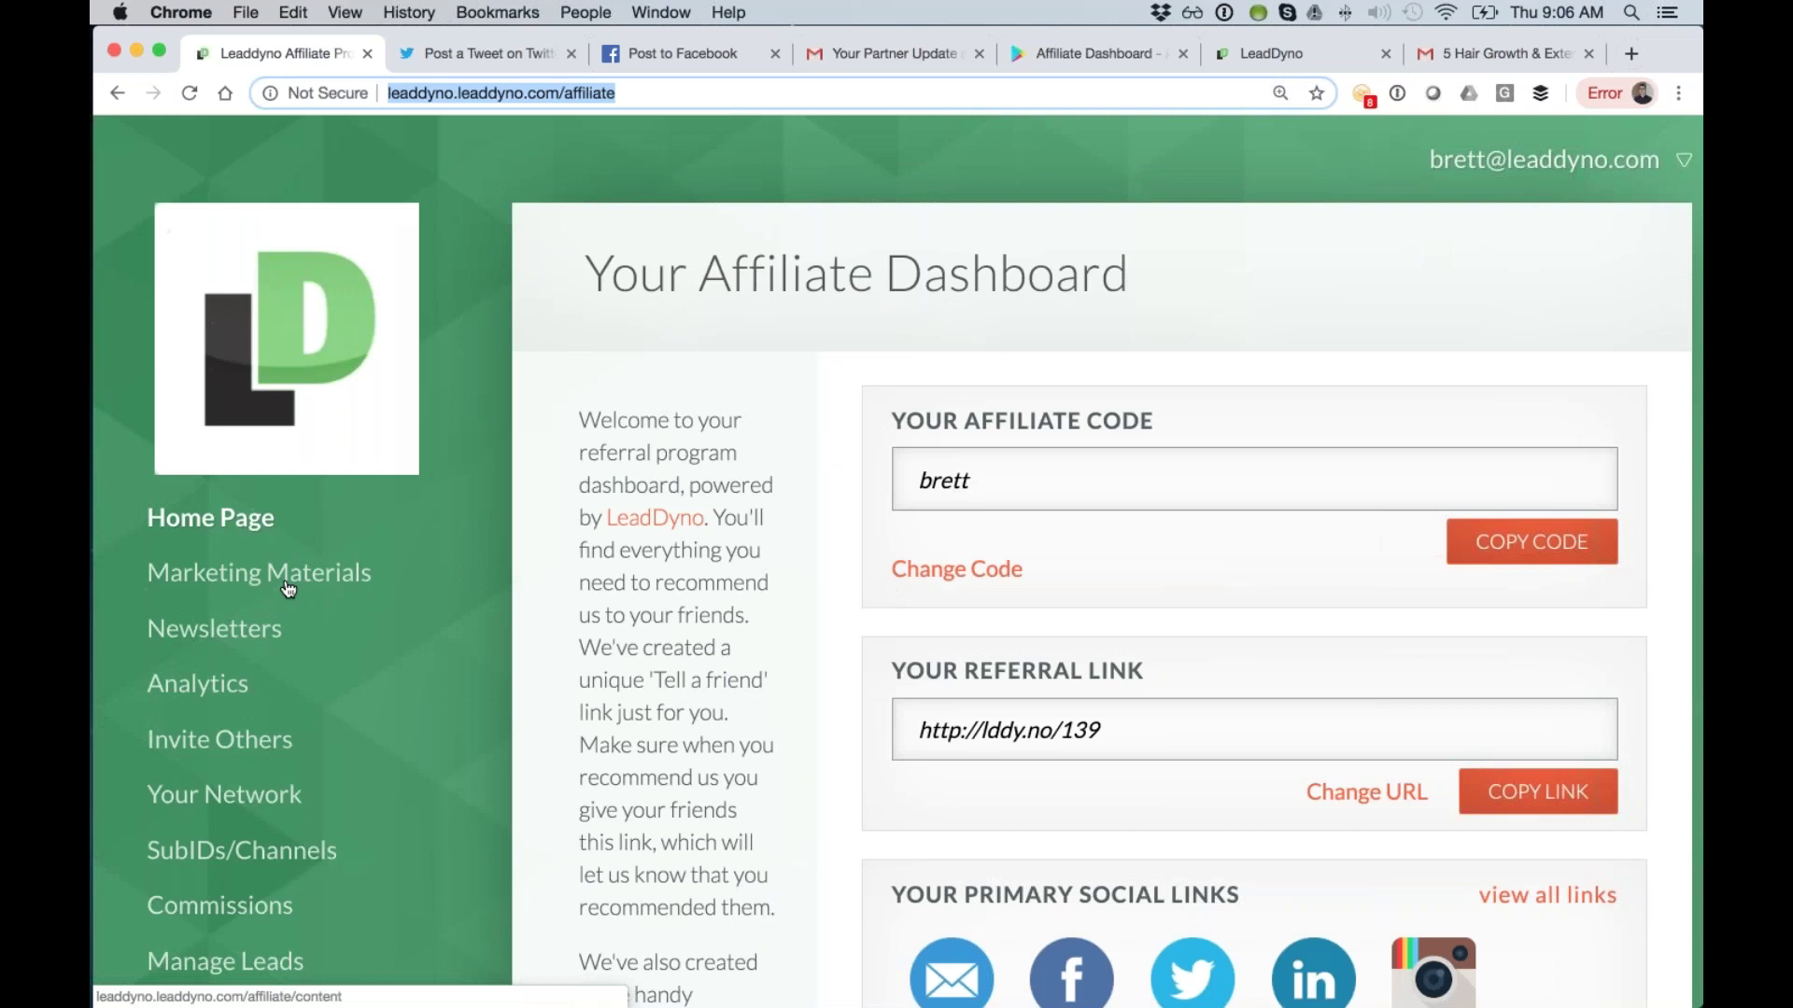
left_click(250, 527)
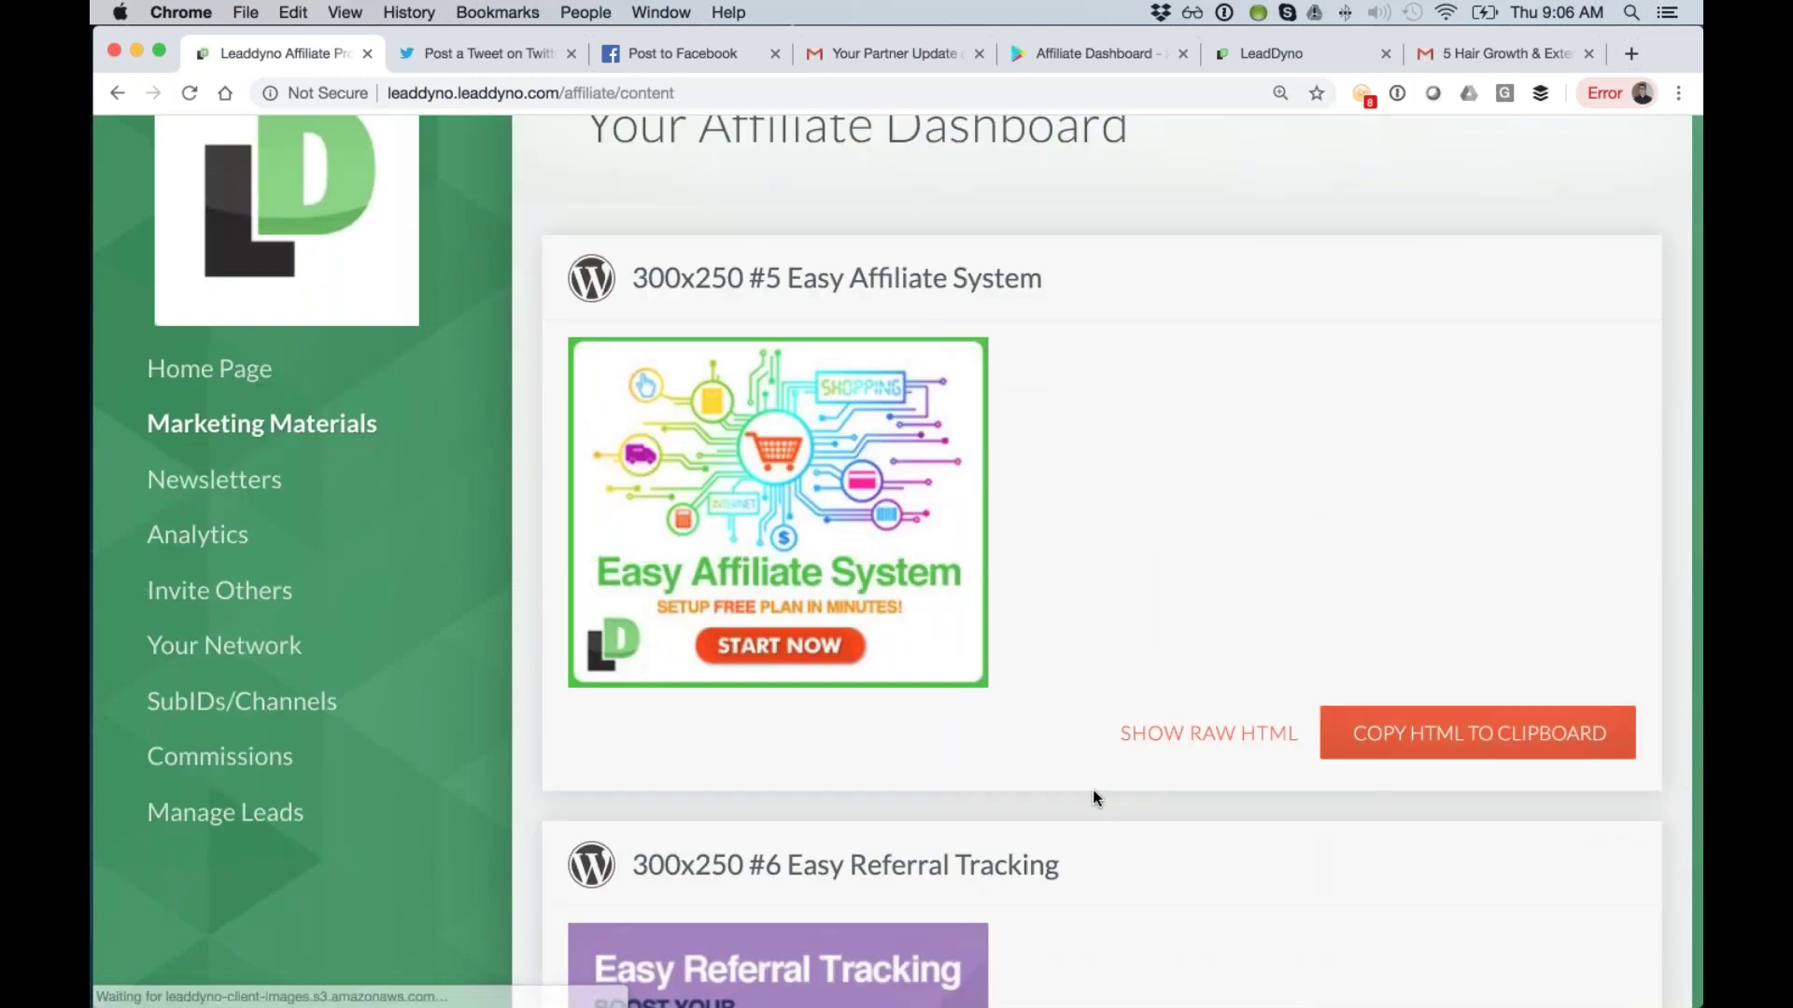
scroll(1094, 796, "down", 5)
scroll(1094, 795, "down", 2)
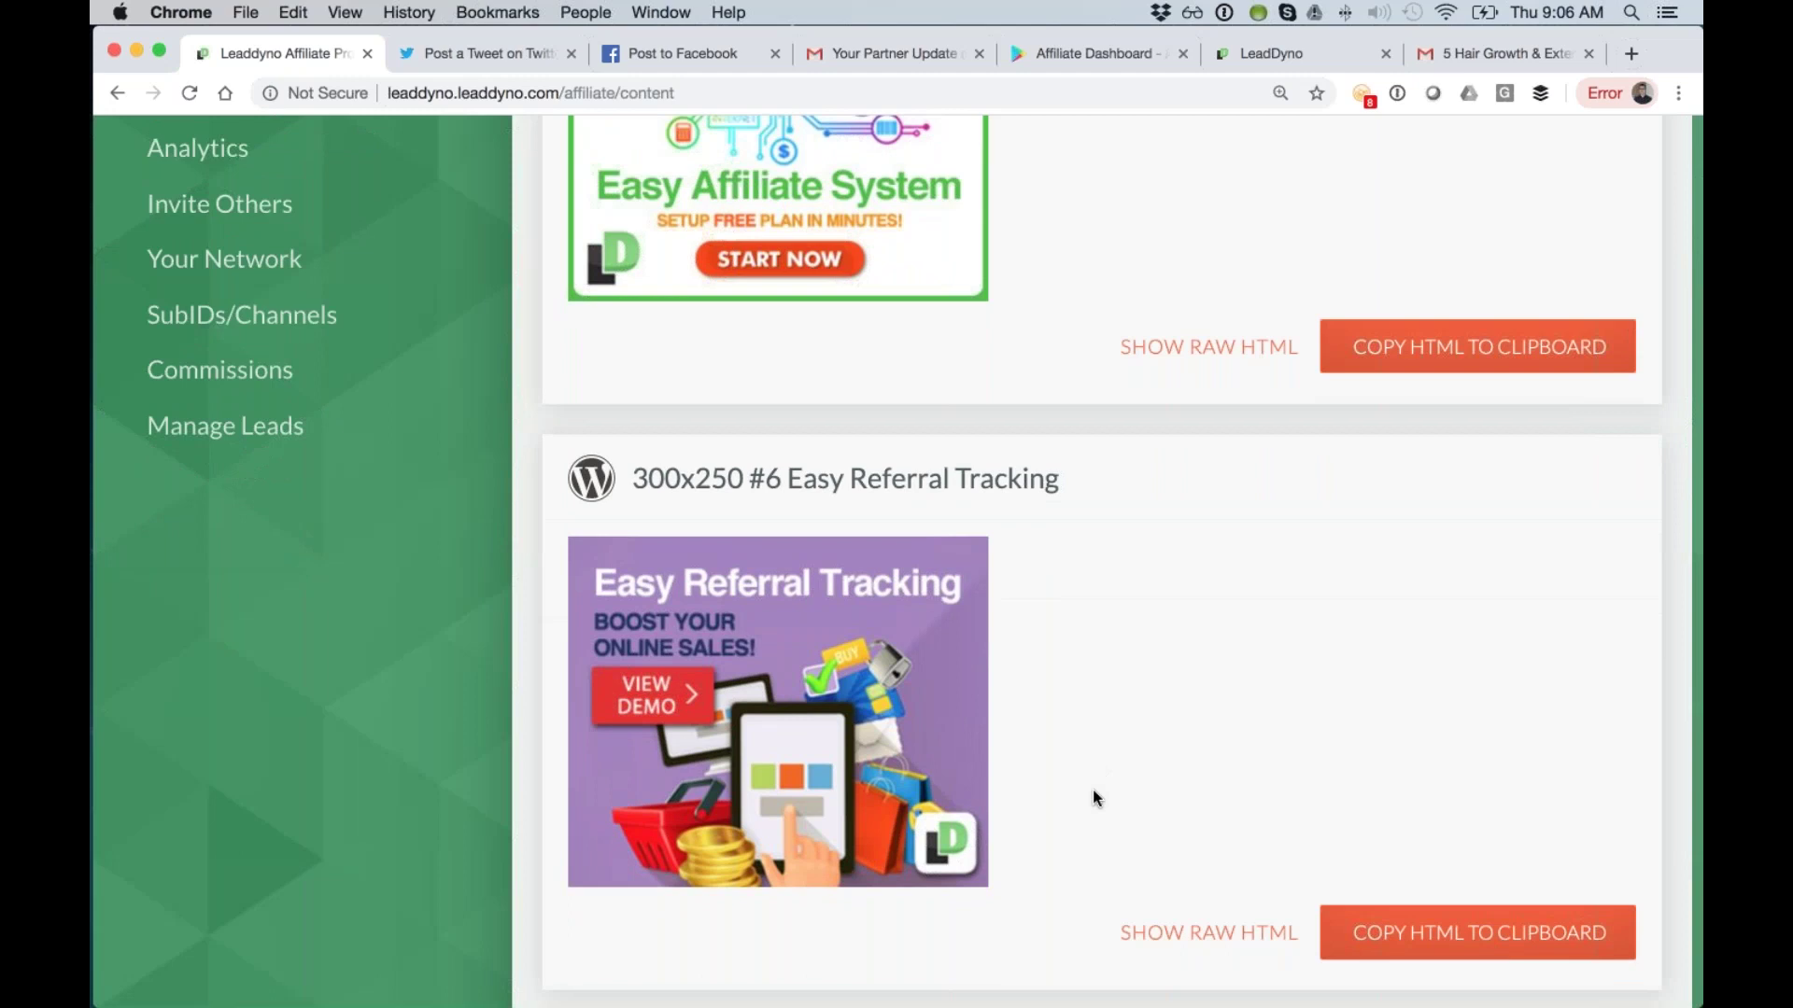
left_click(1209, 933)
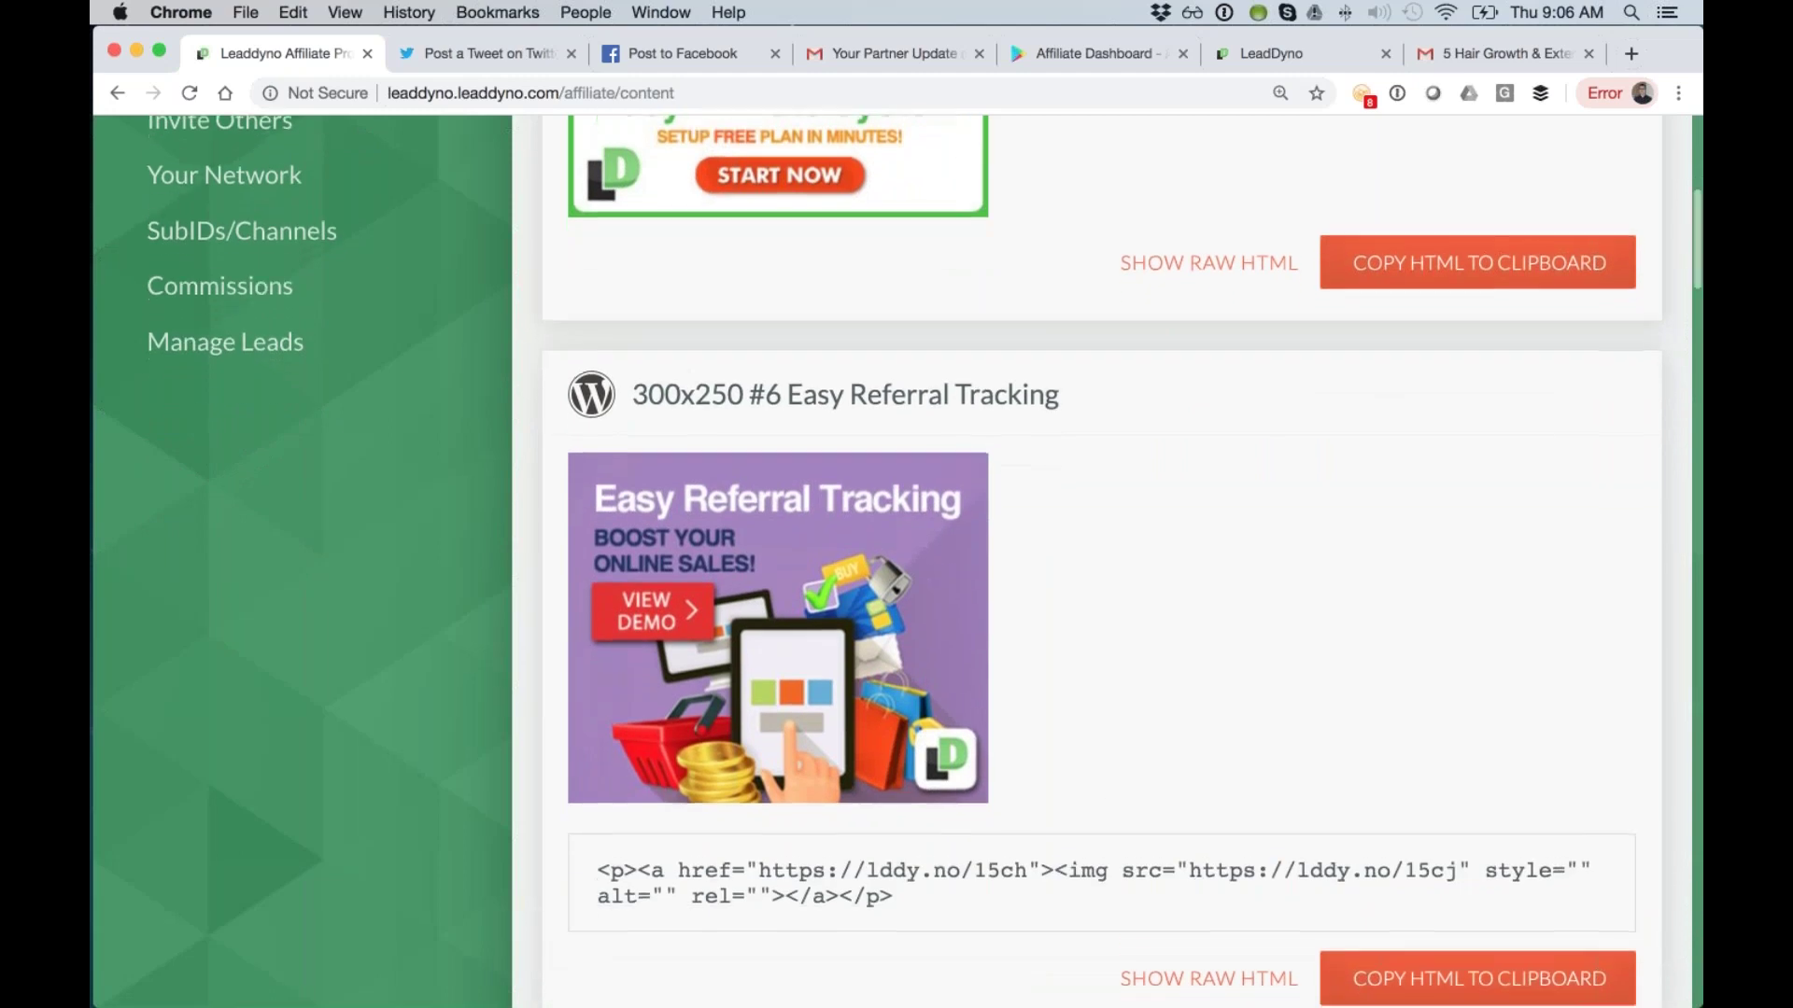
scroll(1095, 561, "down", 1)
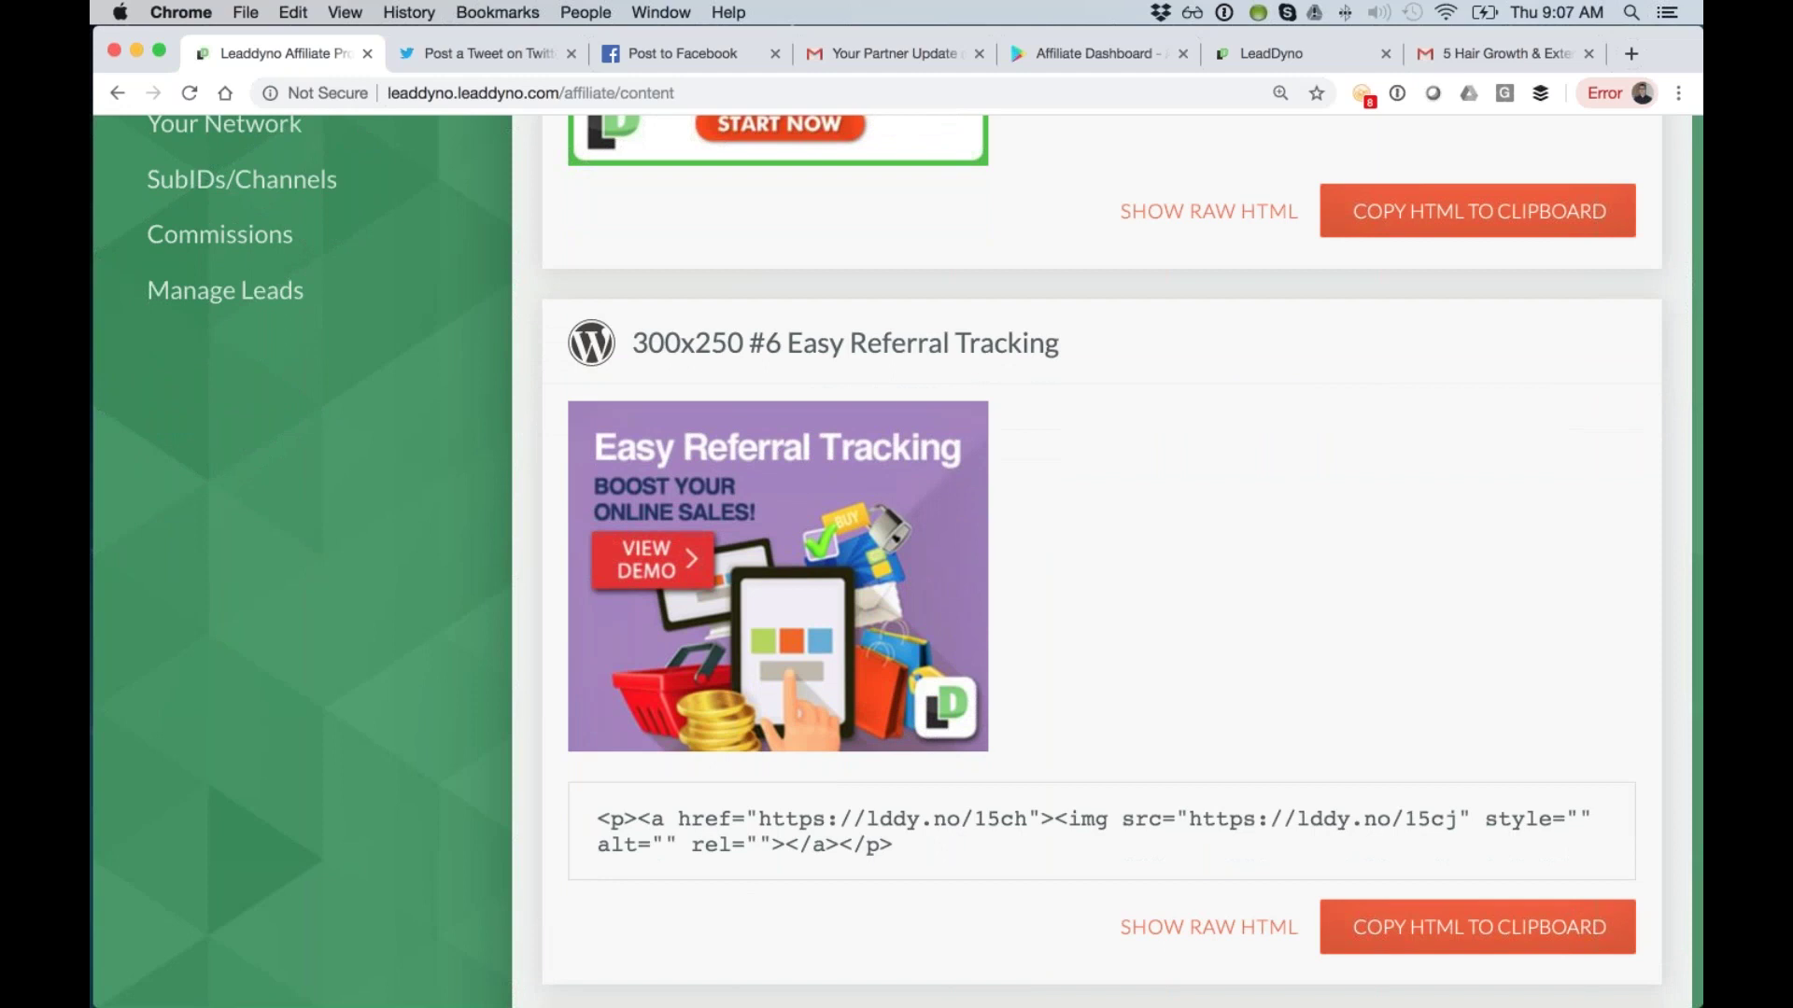
scroll(1094, 561, "up", 8)
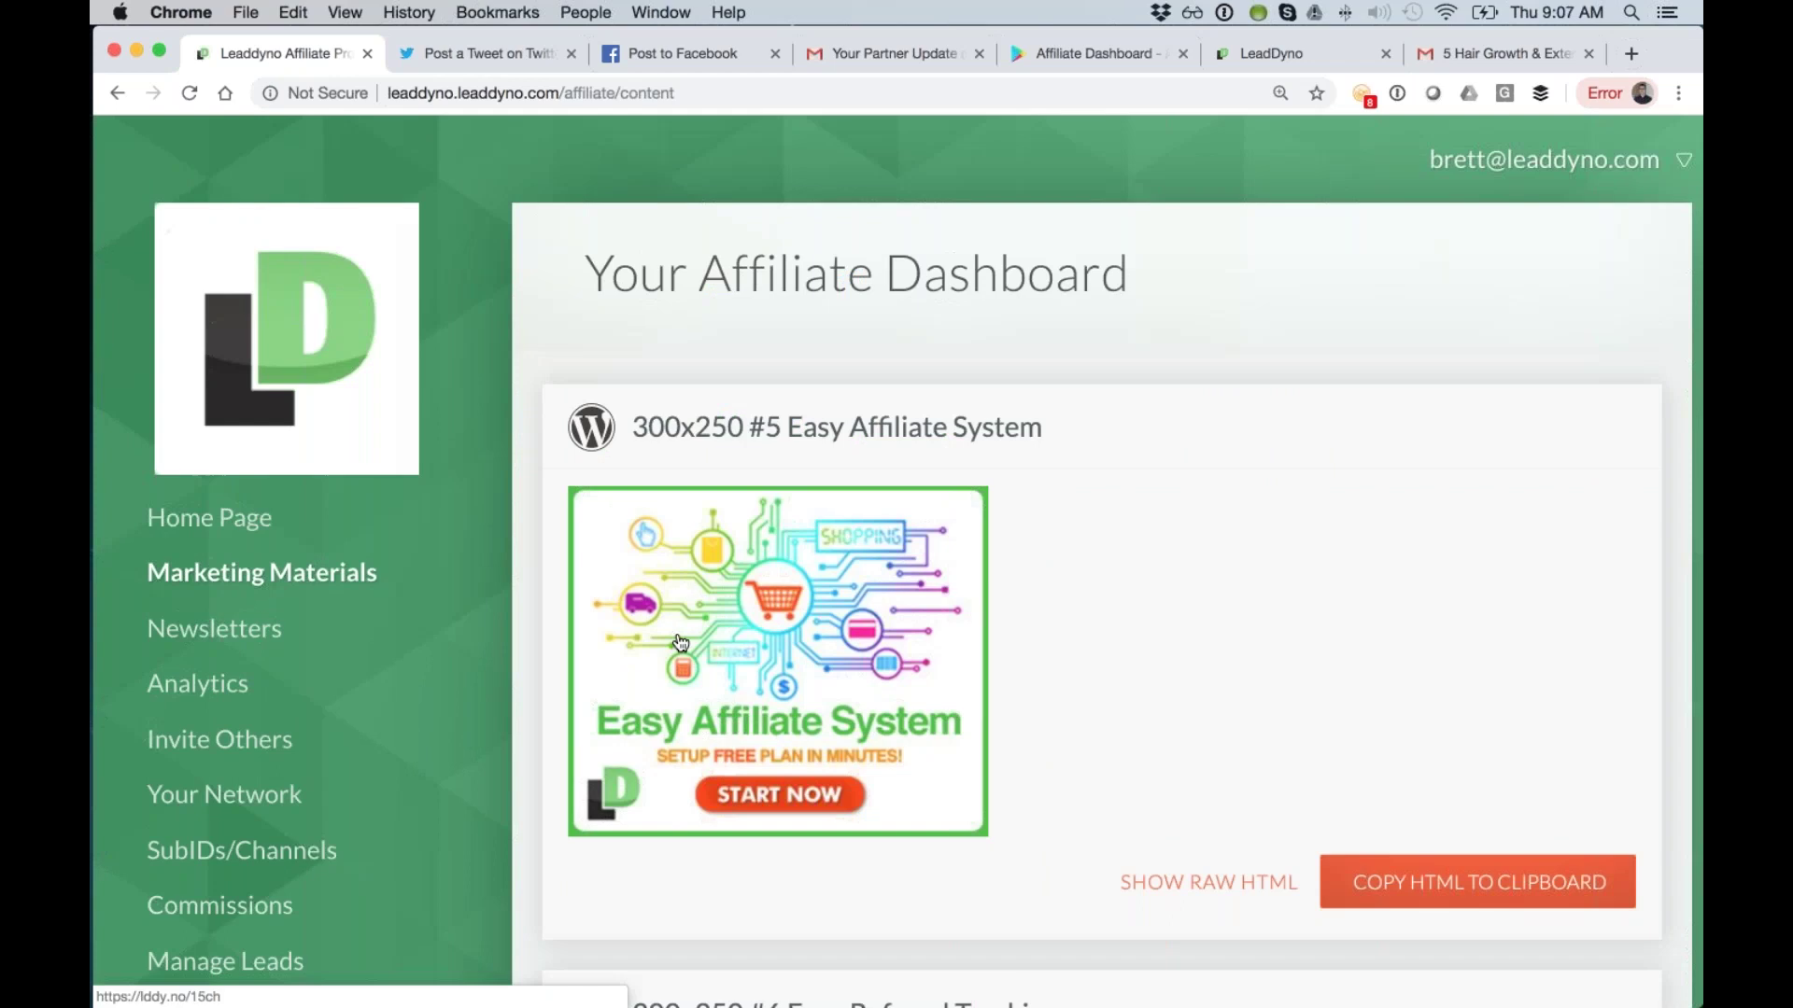
Open the latest 'Your Partner Update' newsletter from the Newsletters archive, then its Gmail copy.
left_click(220, 631)
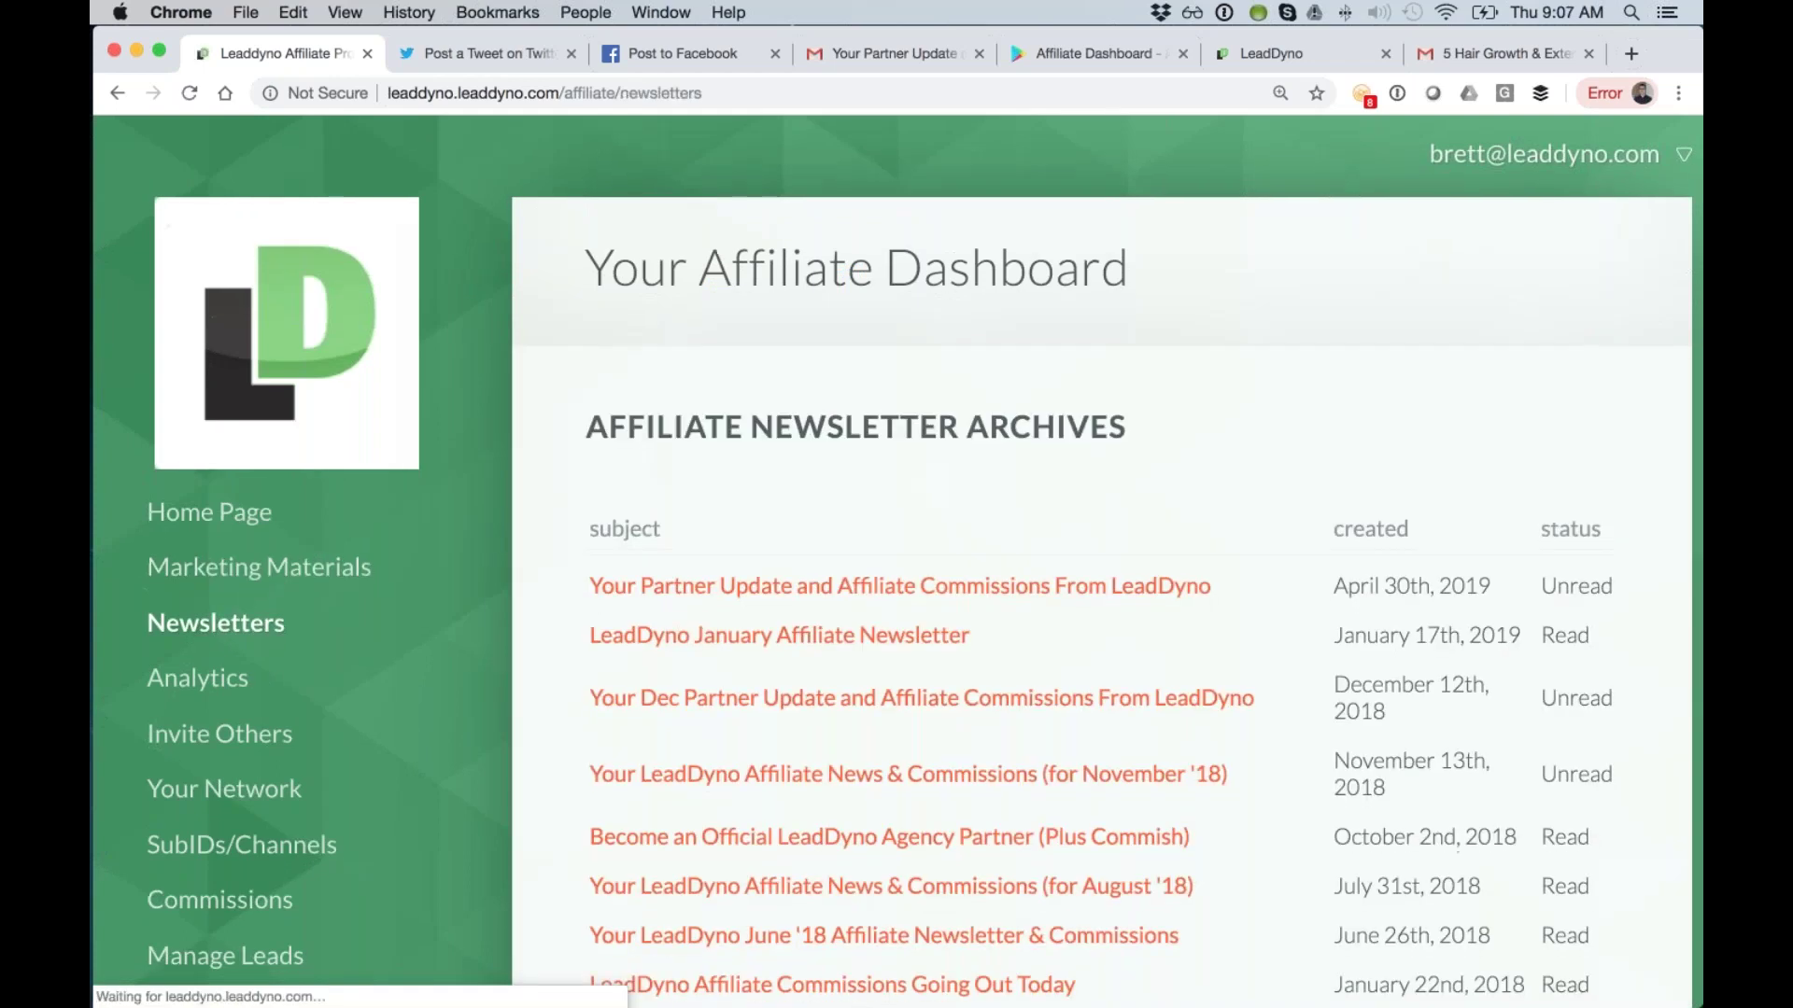
scroll(966, 497, "down", 2)
left_click(965, 491)
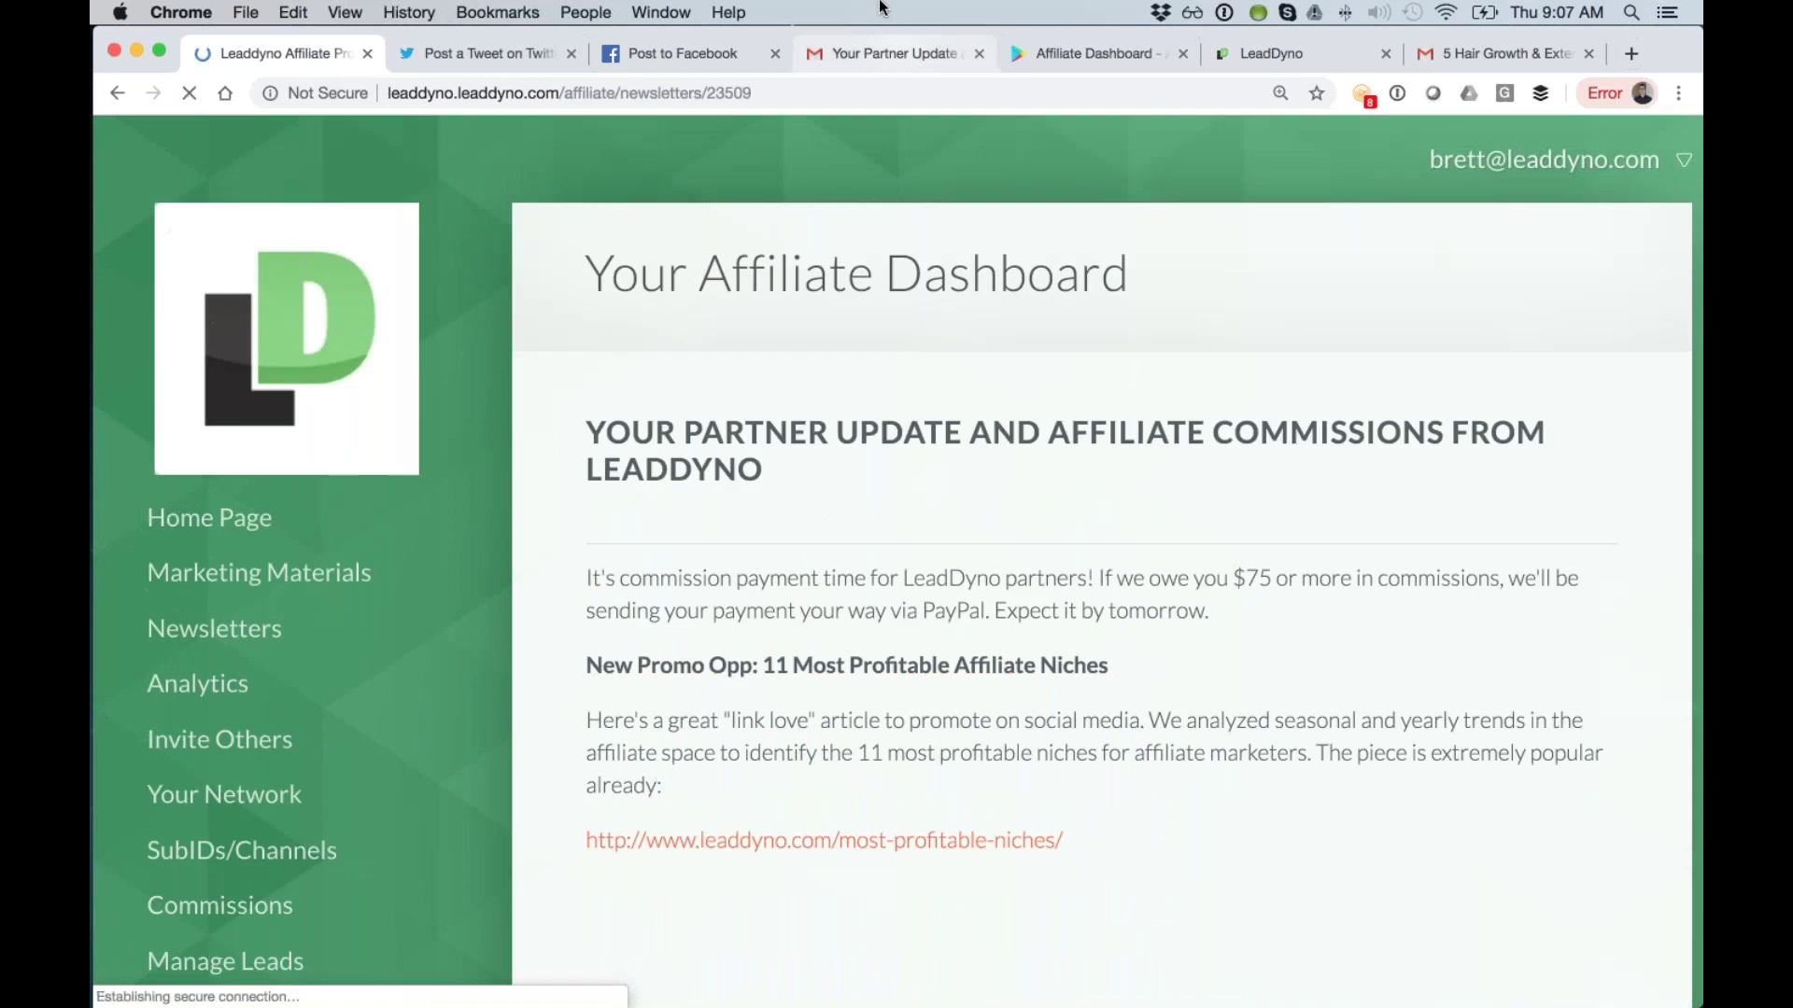
scroll(887, 346, "down", 2)
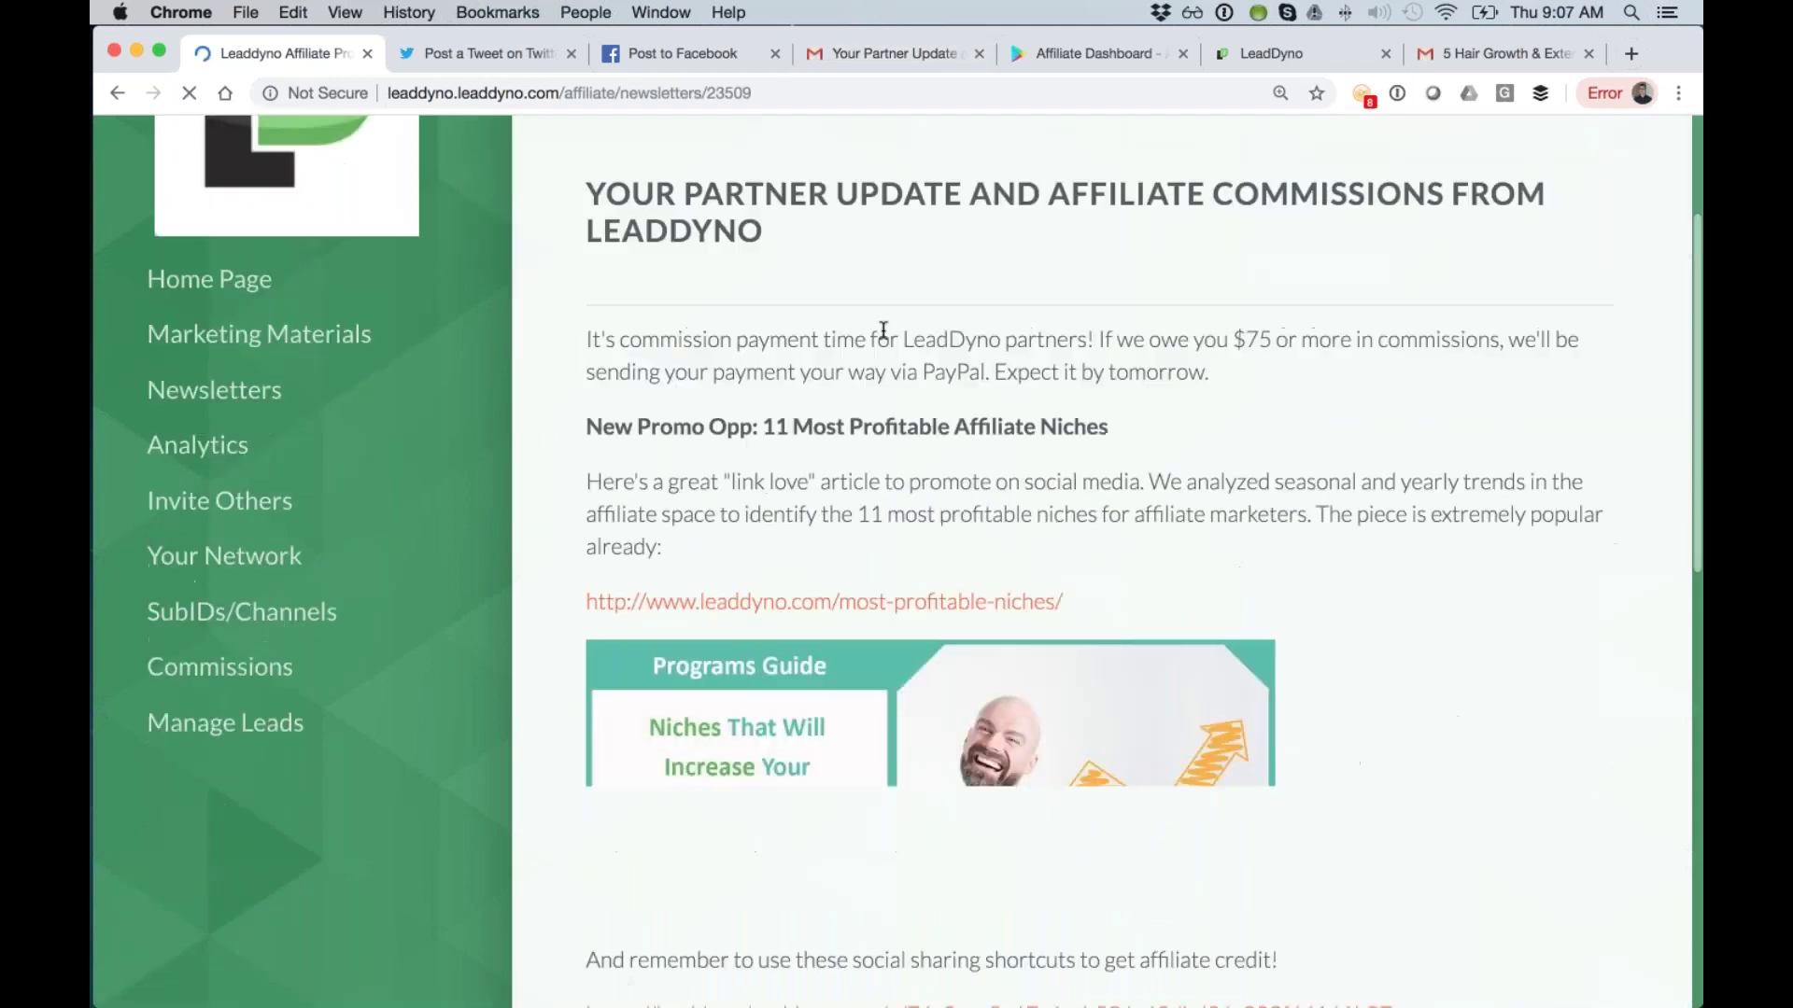
left_click(857, 58)
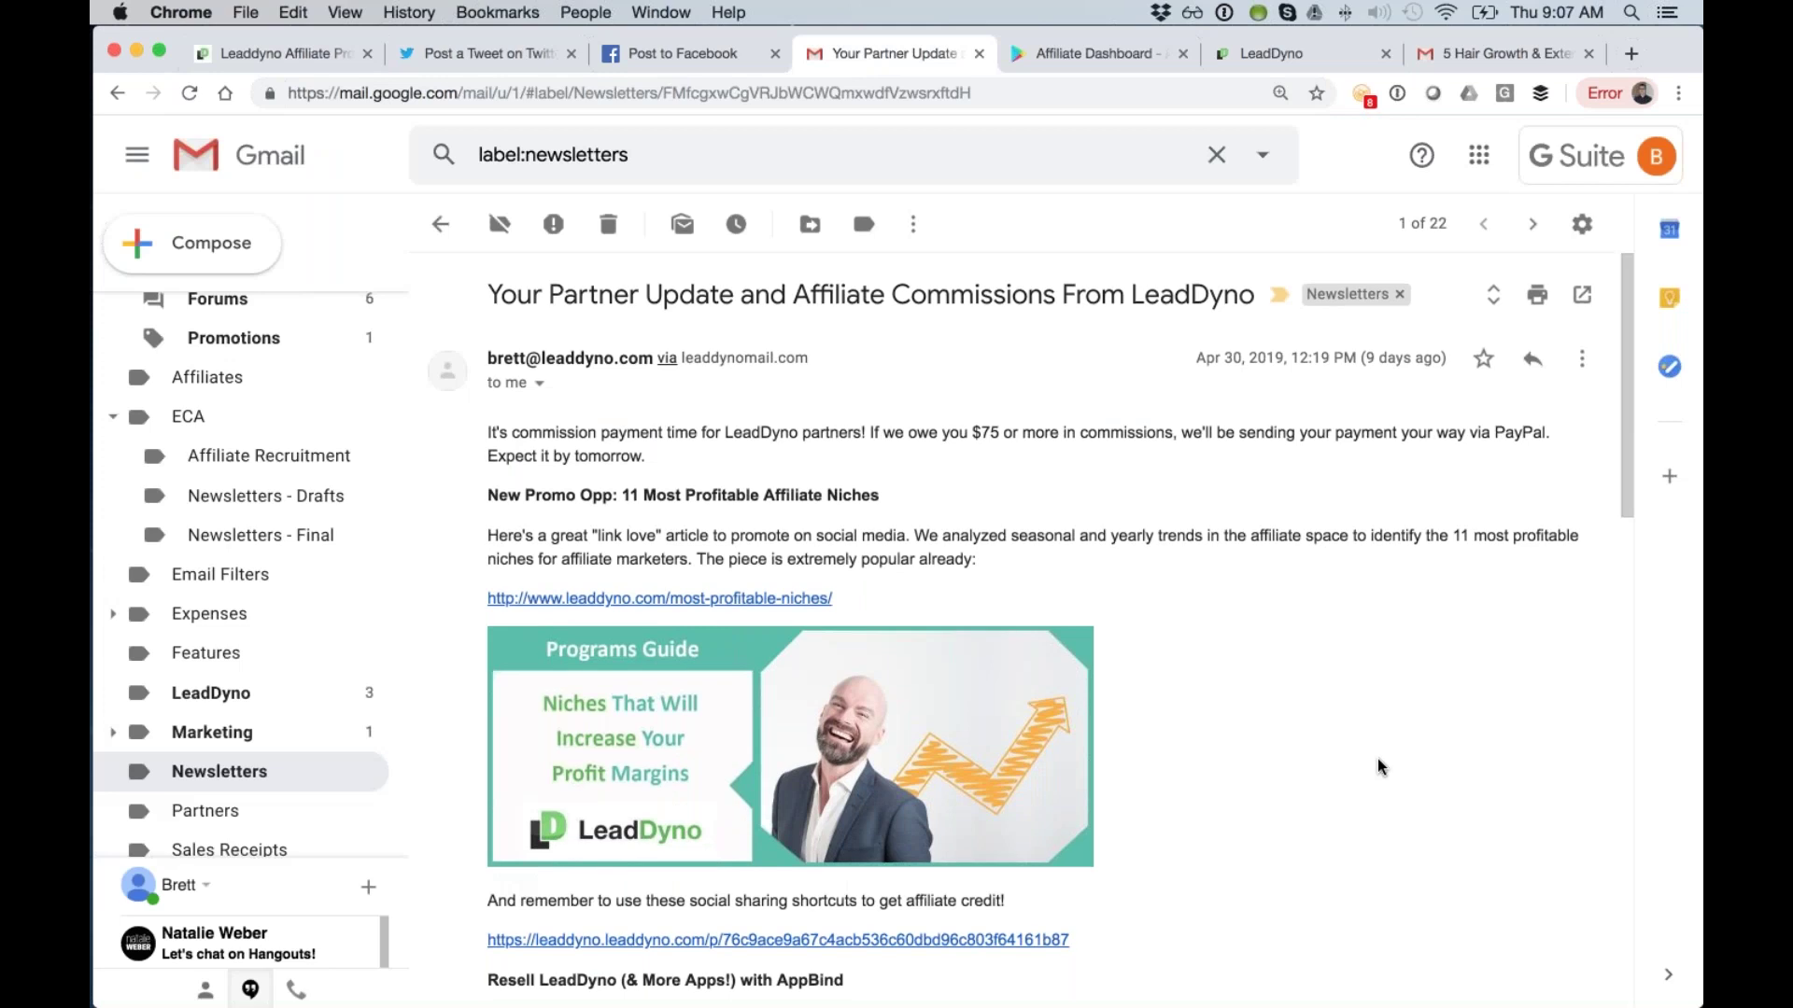
Read through the partner update email in Gmail, then switch to the LeadDyno merchant dashboard.
scroll(1377, 767, "down", 1)
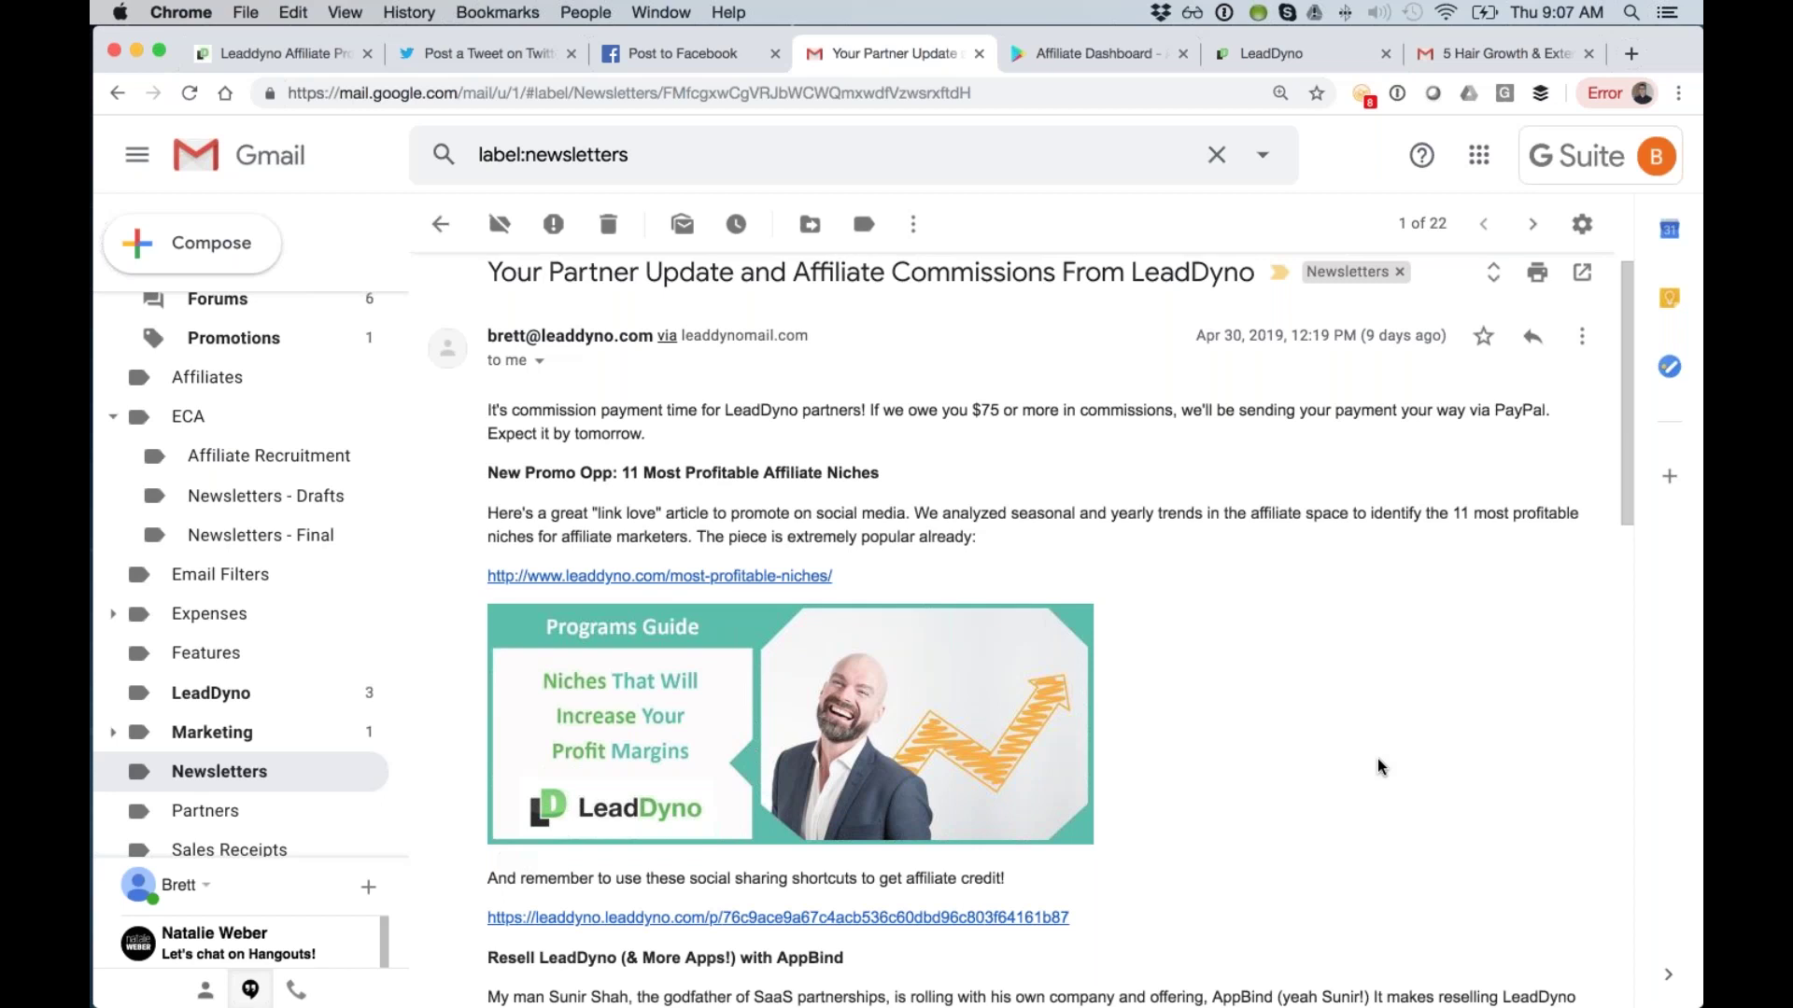
scroll(1378, 766, "down", 1)
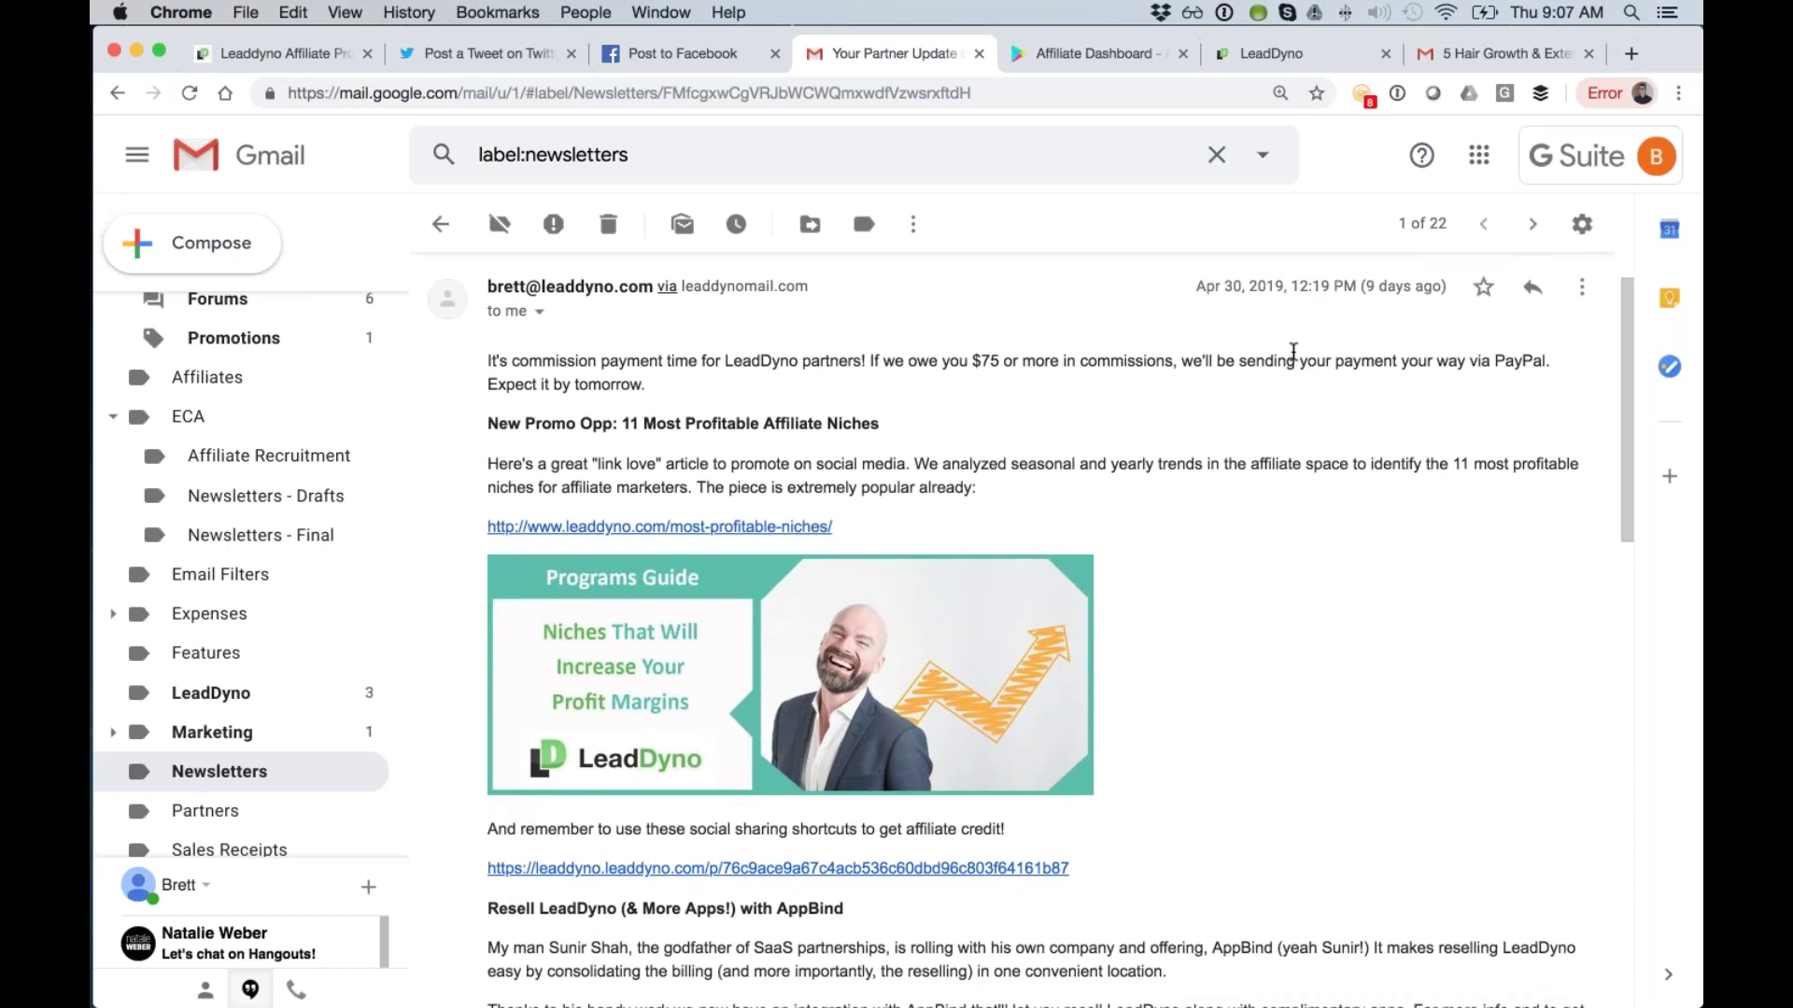
left_click(1258, 58)
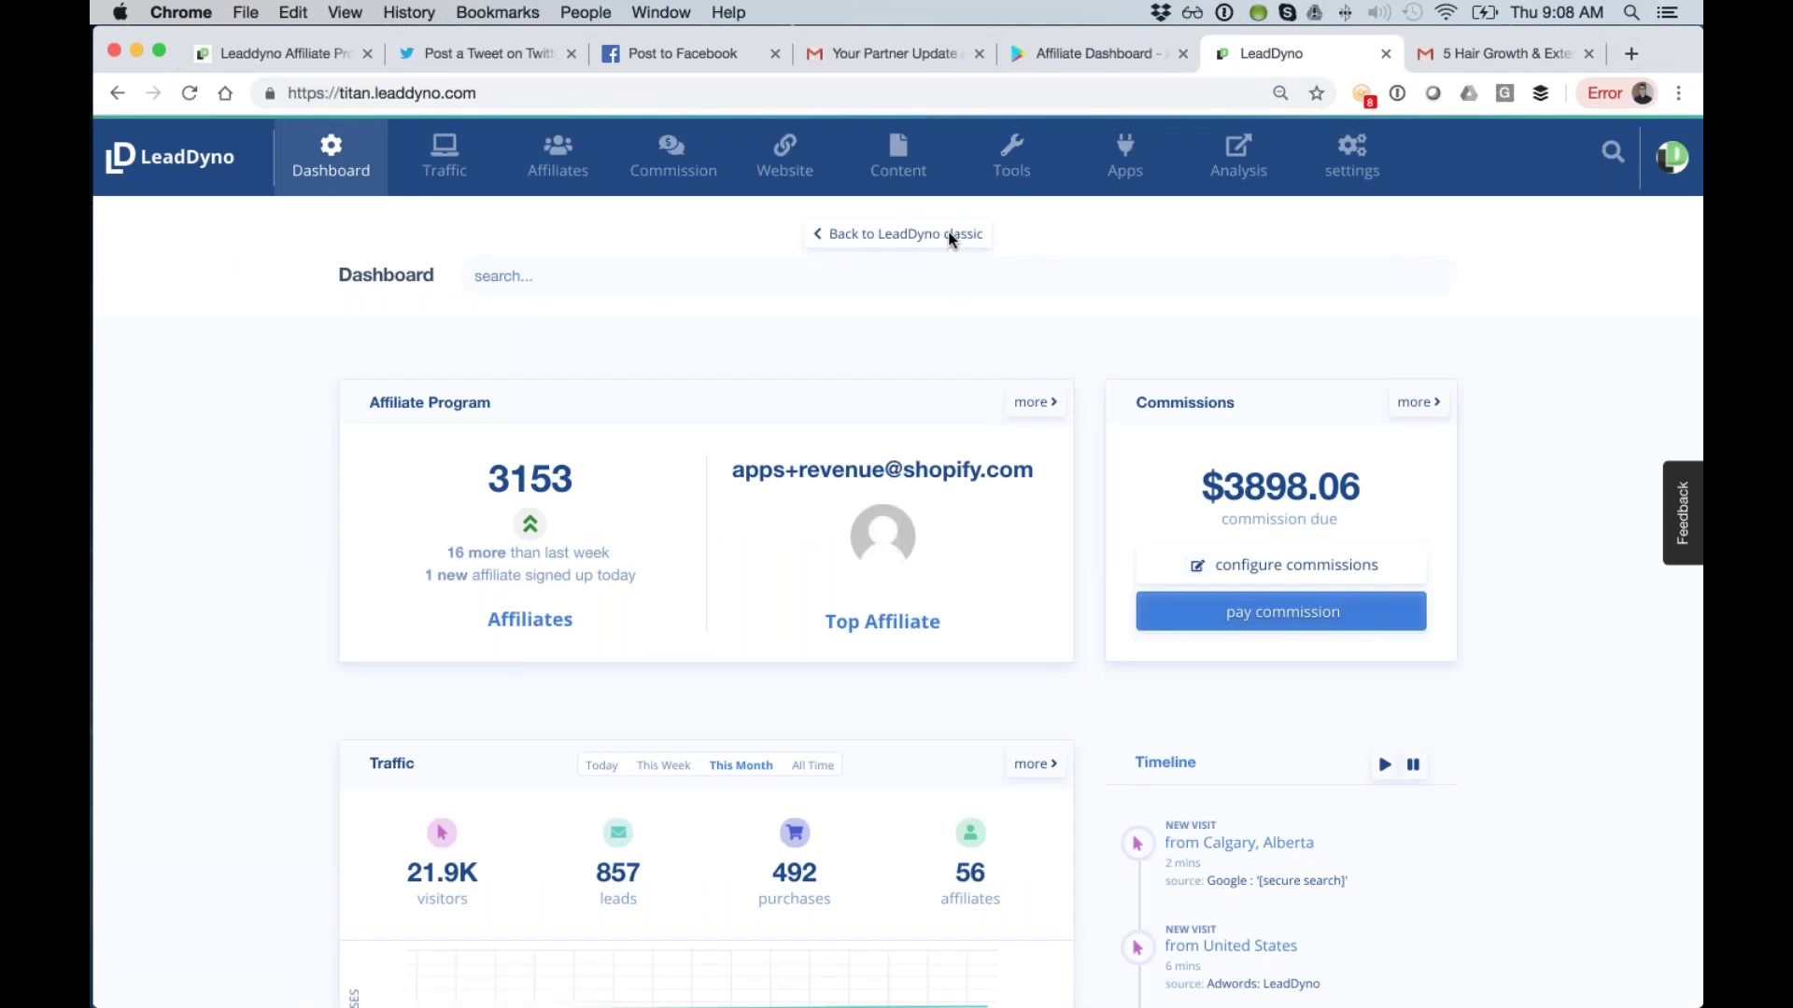
From the Tools page, open the Affiliate Newsletter card's configure page listing sent newsletters.
left_click(1081, 268)
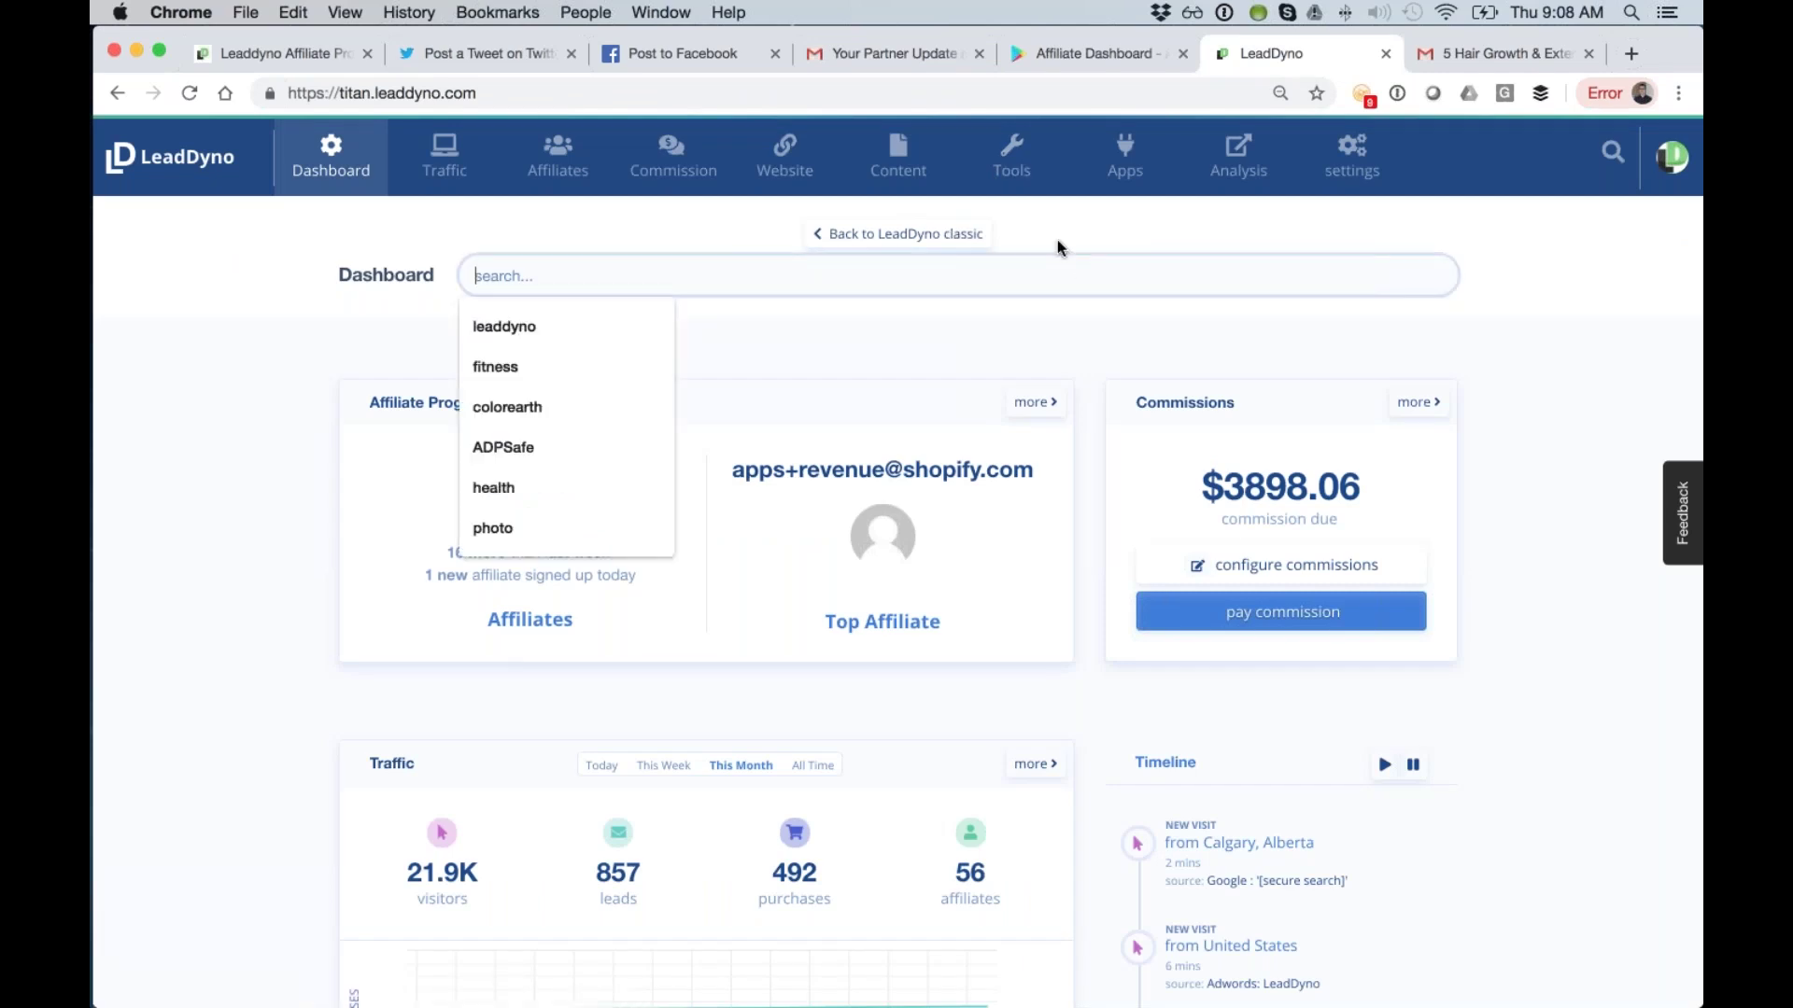
left_click(1057, 239)
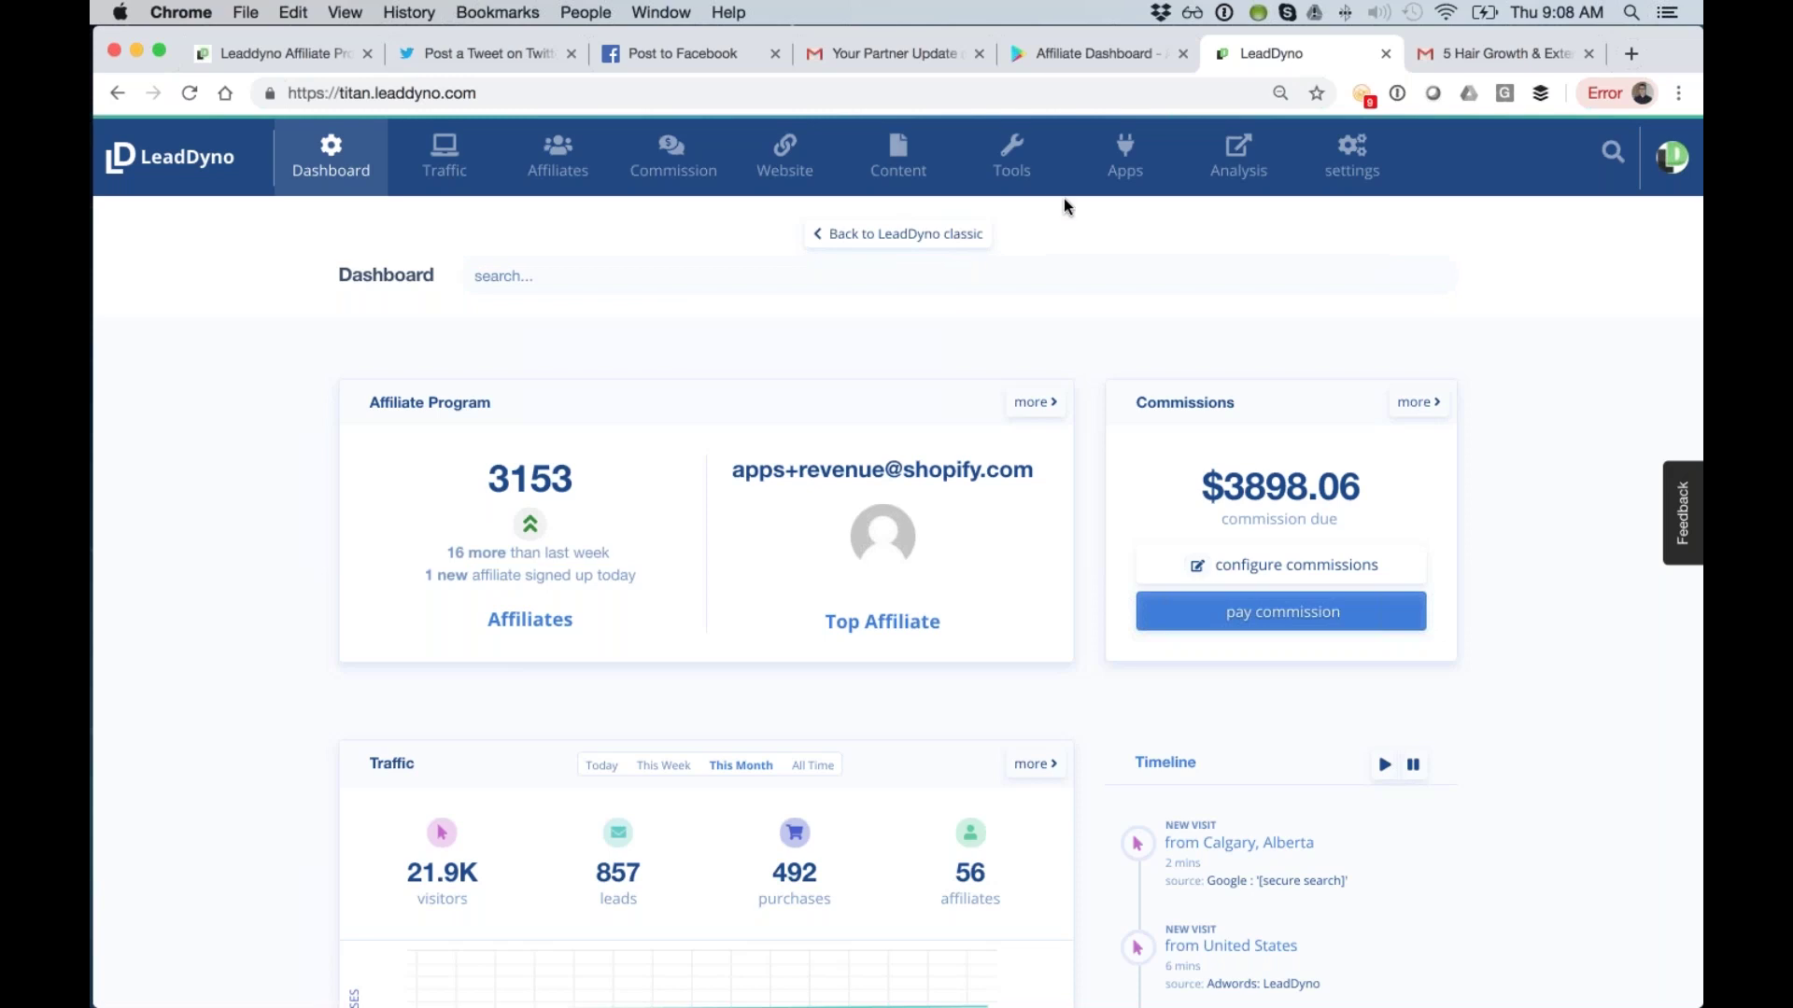
left_click(1006, 160)
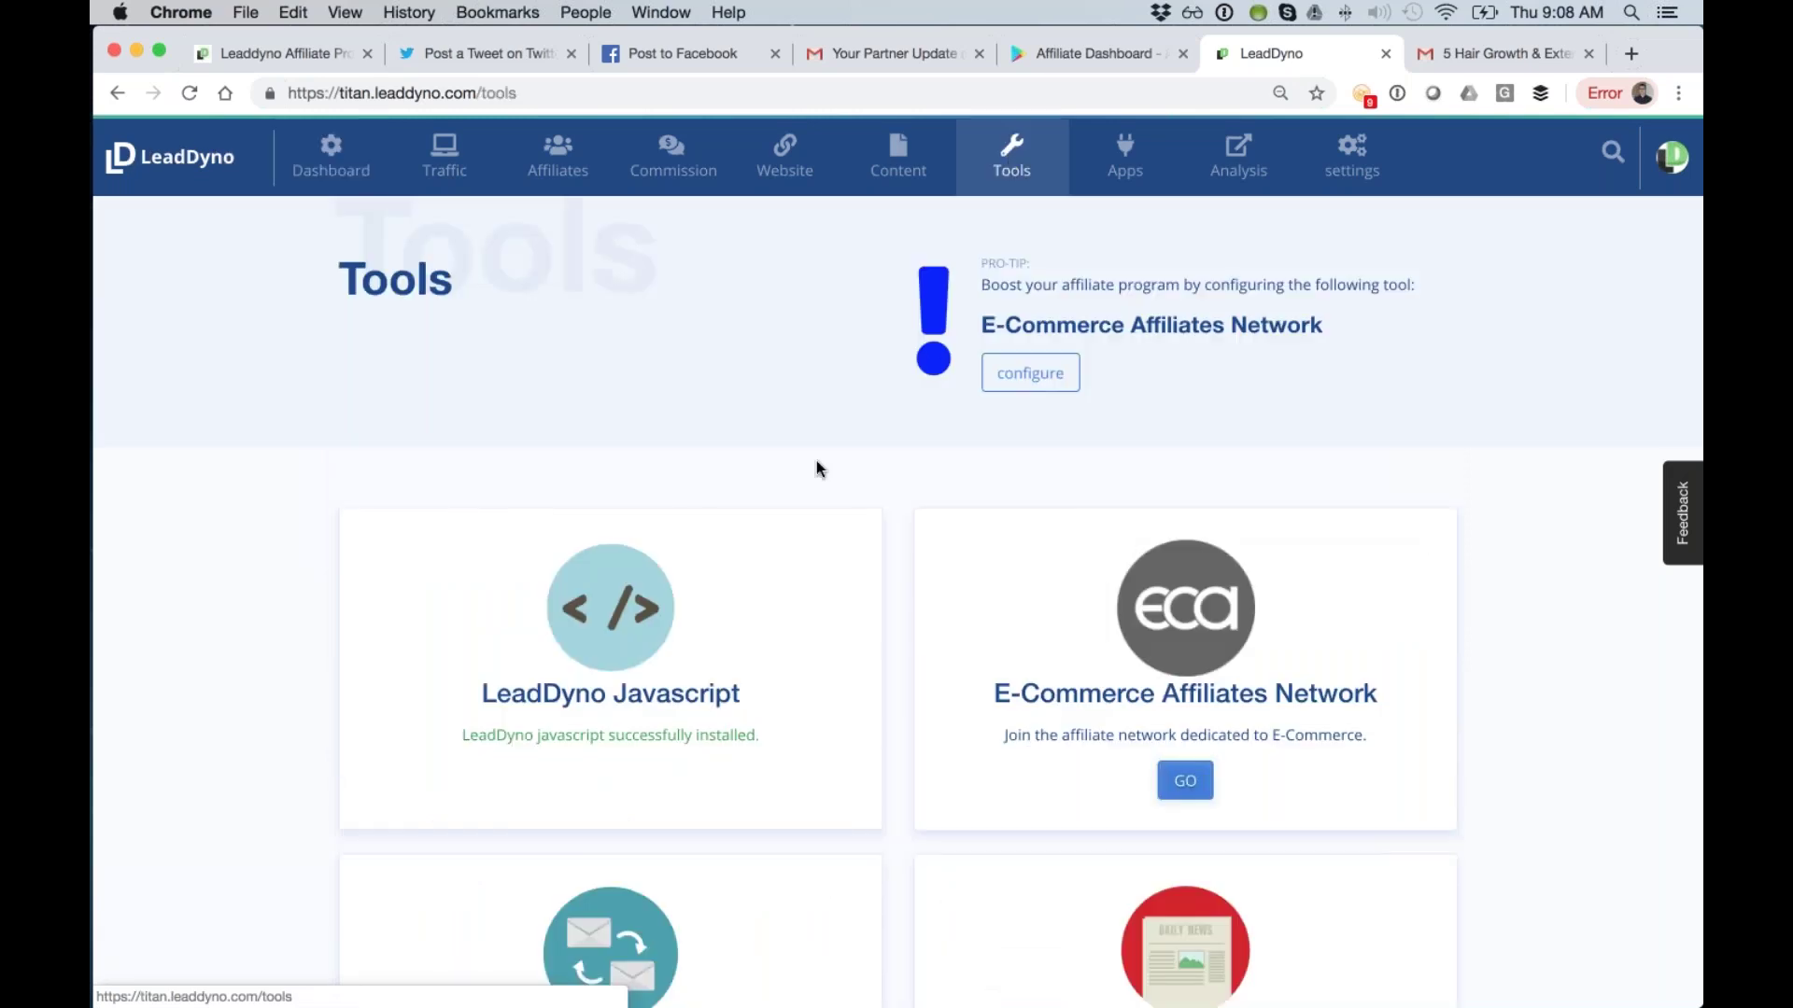
scroll(816, 462, "down", 1)
scroll(816, 462, "down", 1)
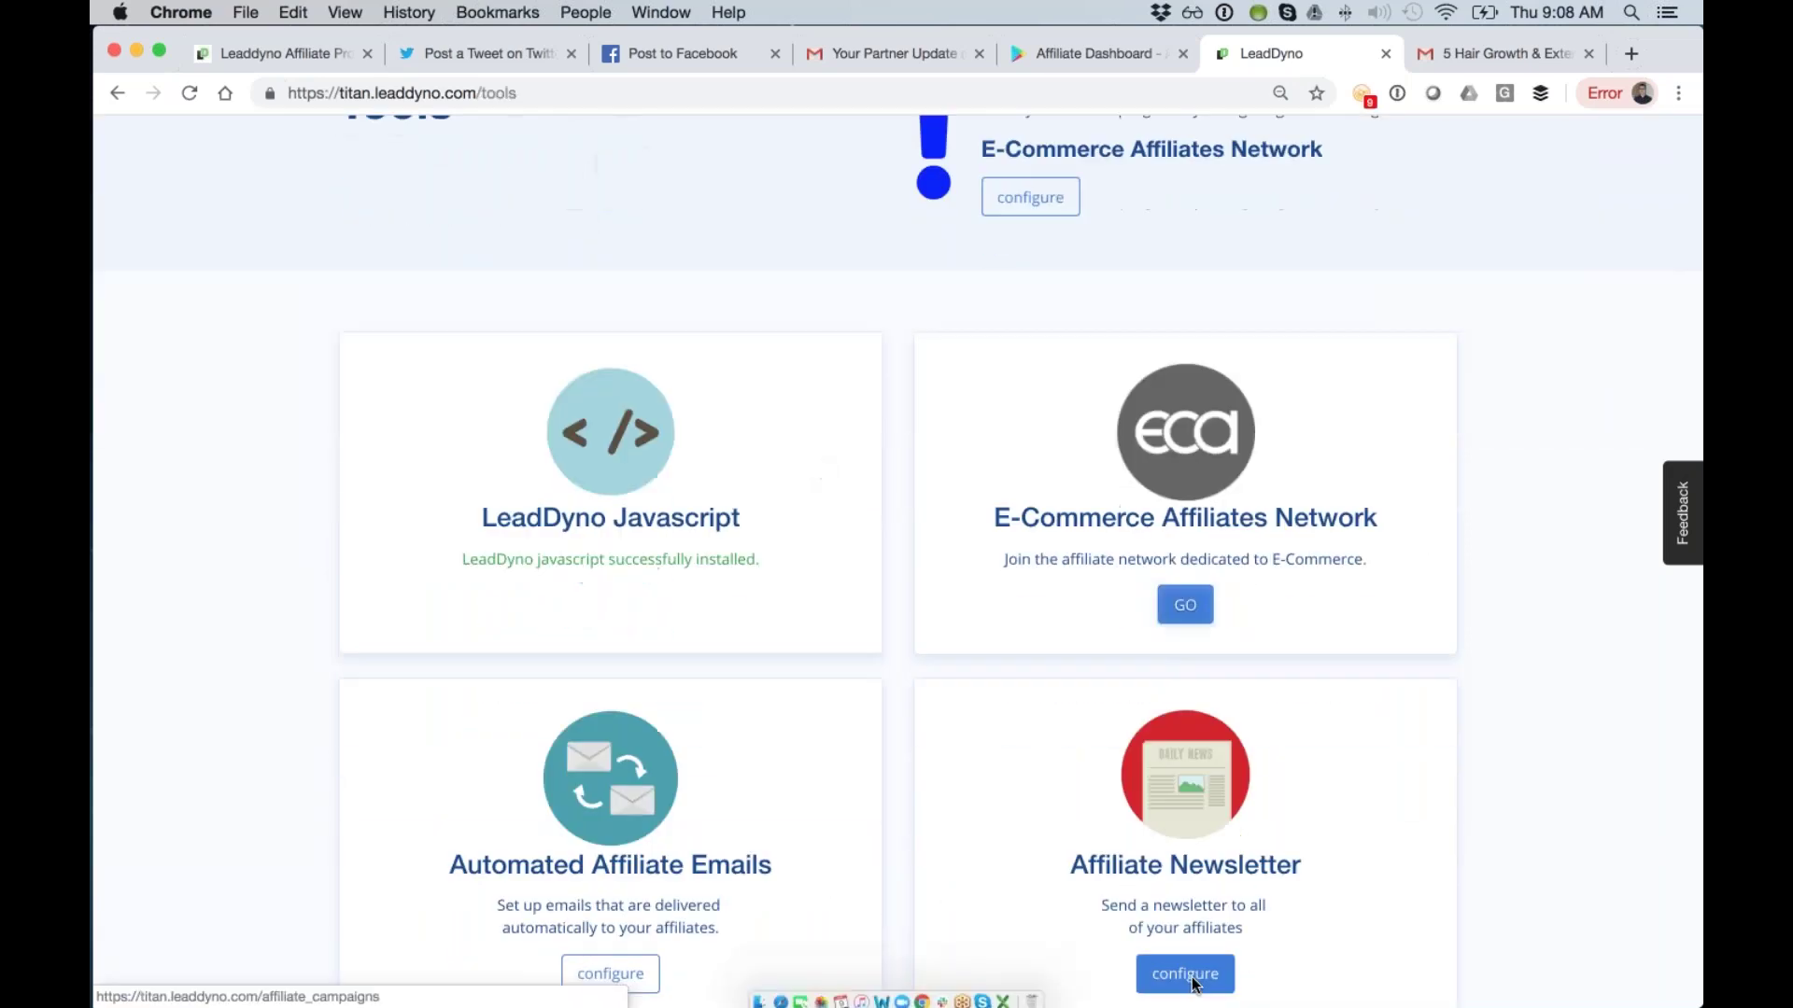
left_click(1184, 971)
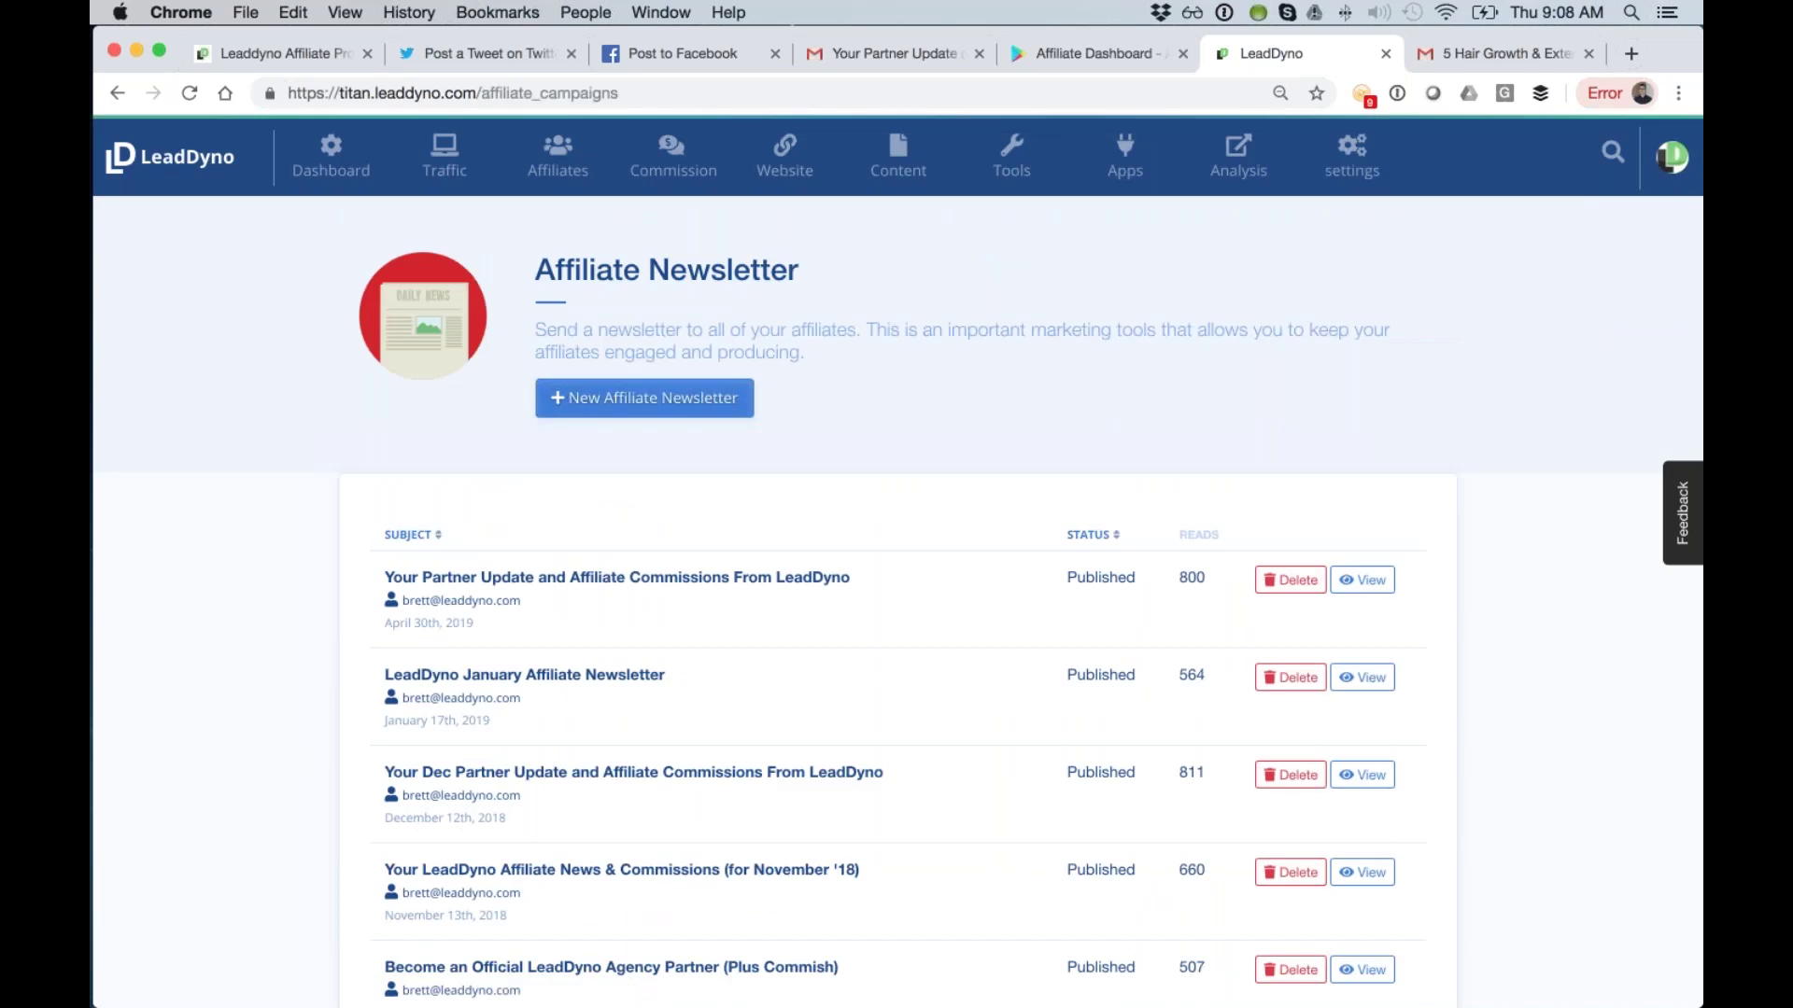
Create a new affiliate newsletter using the Program Update template.
left_click(682, 417)
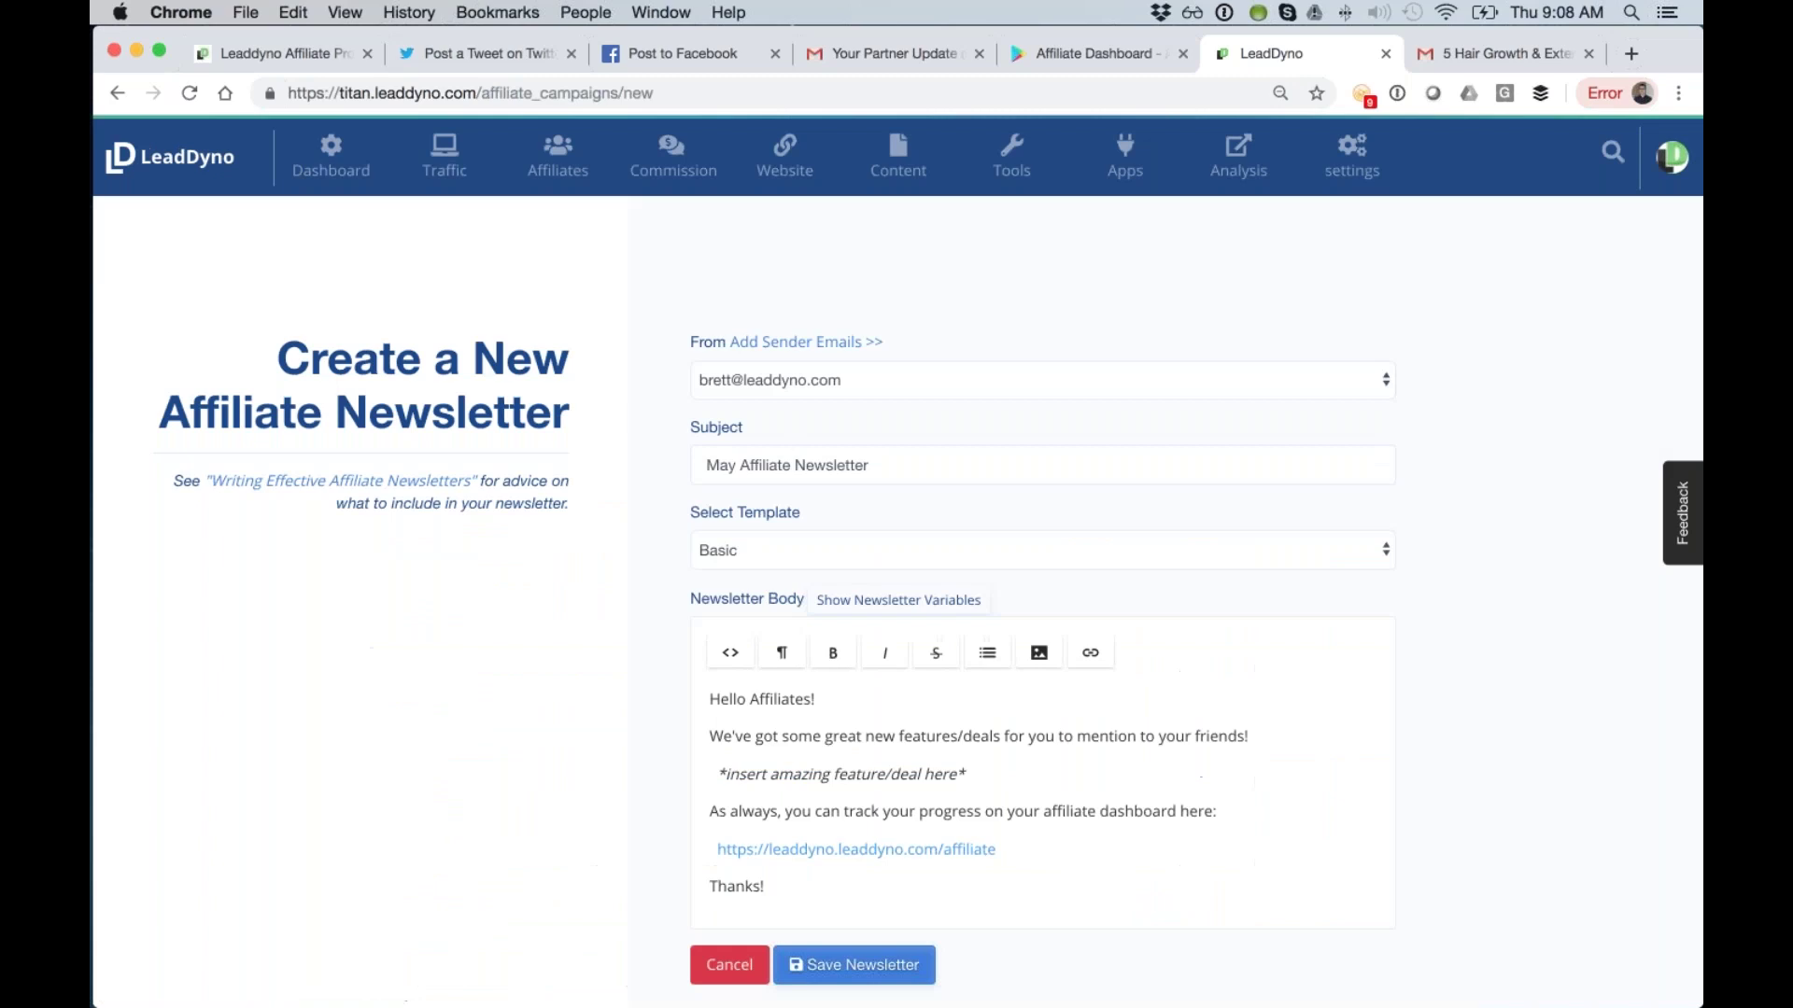
scroll(888, 480, "down", 1)
left_click(845, 484)
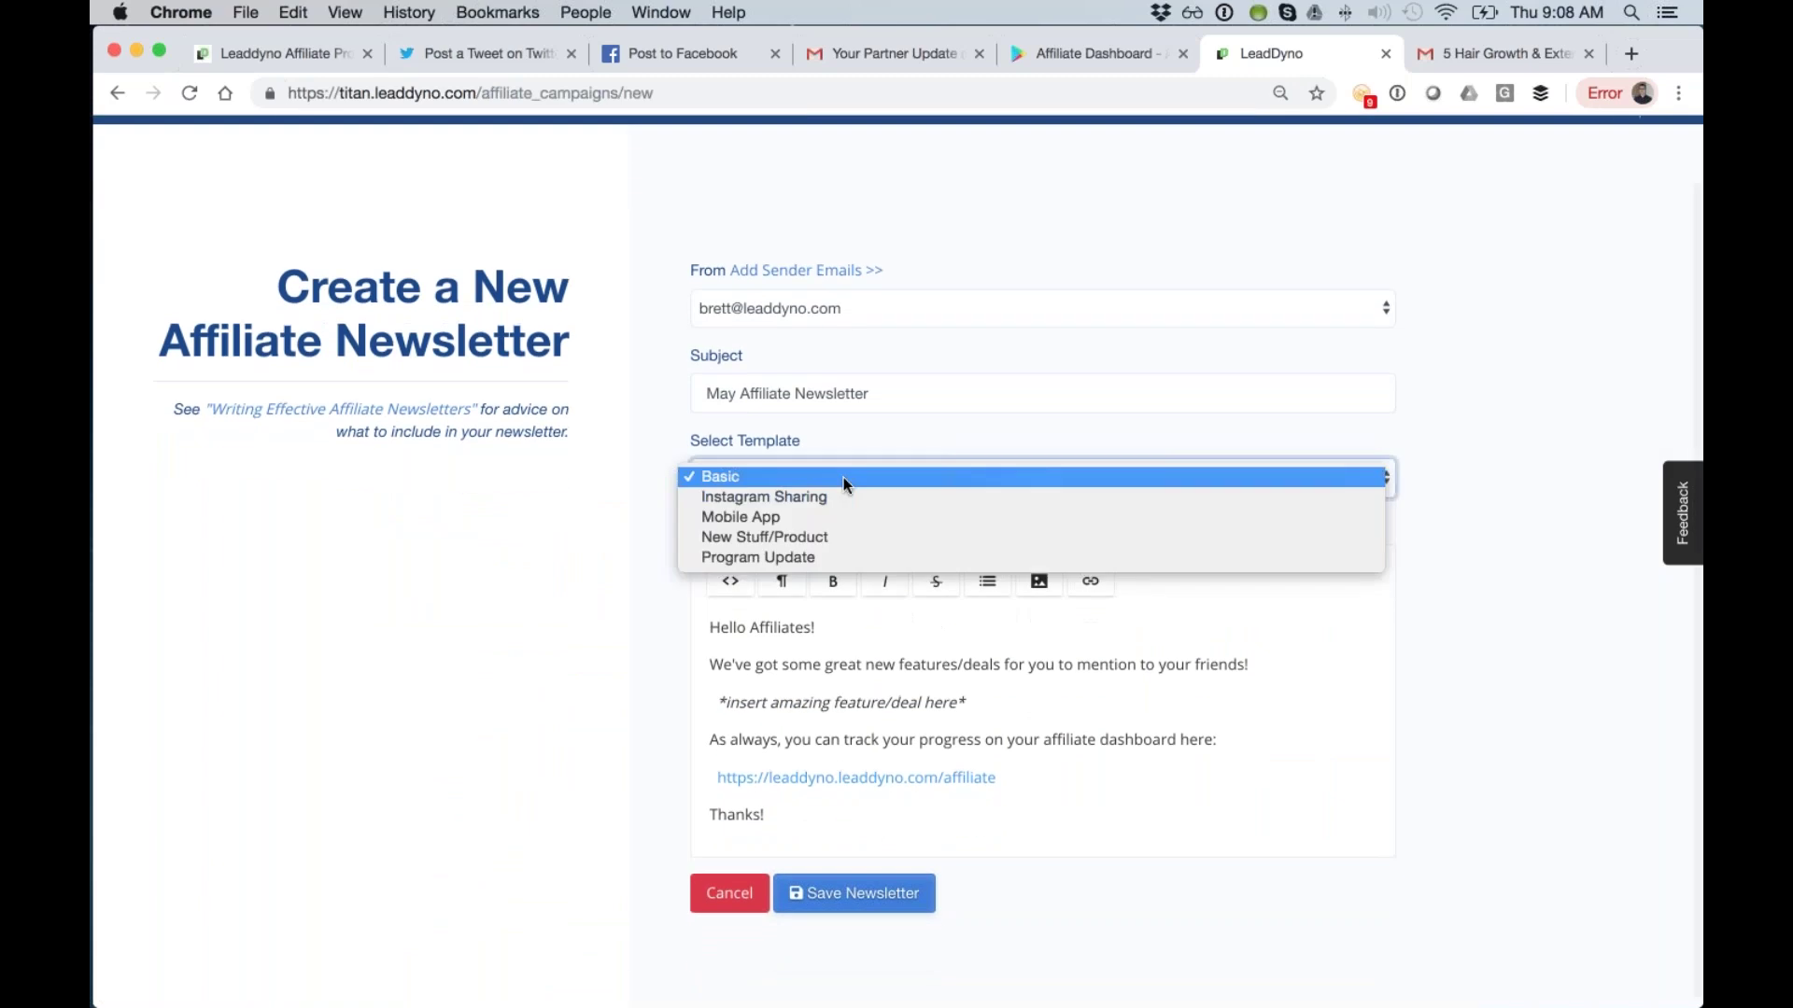
left_click(812, 558)
scroll(1386, 700, "down", 2)
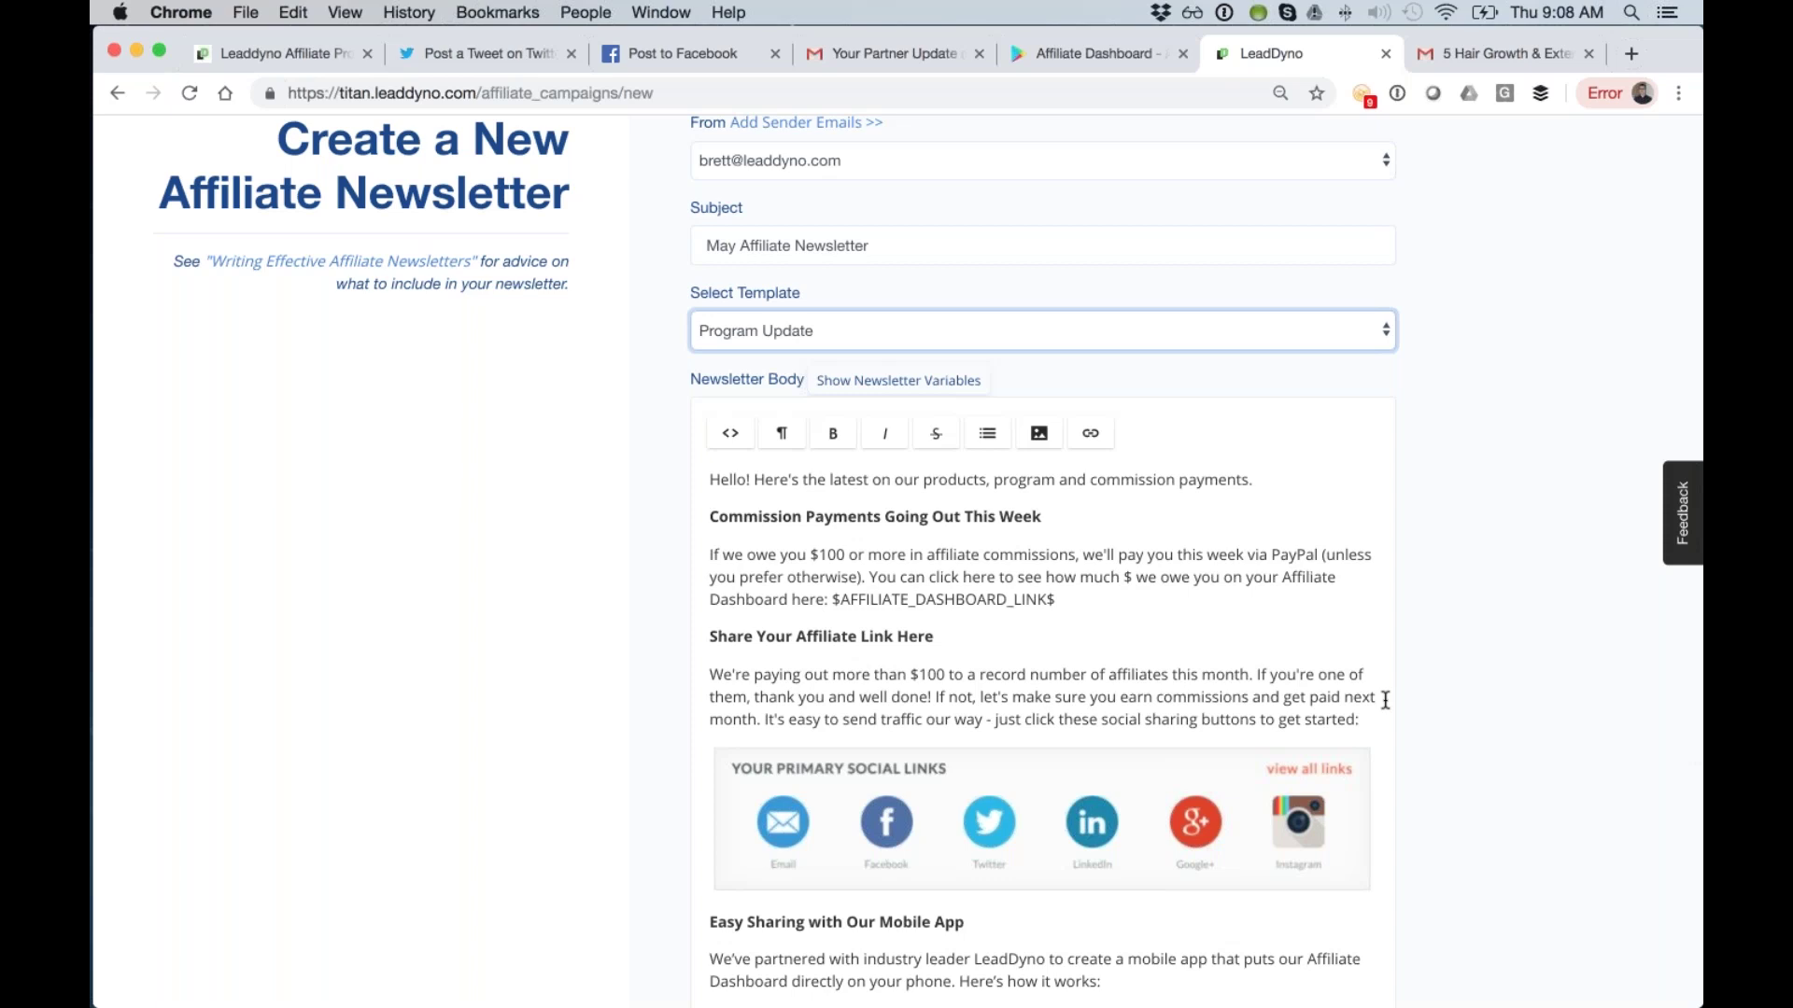
scroll(1385, 700, "down", 1)
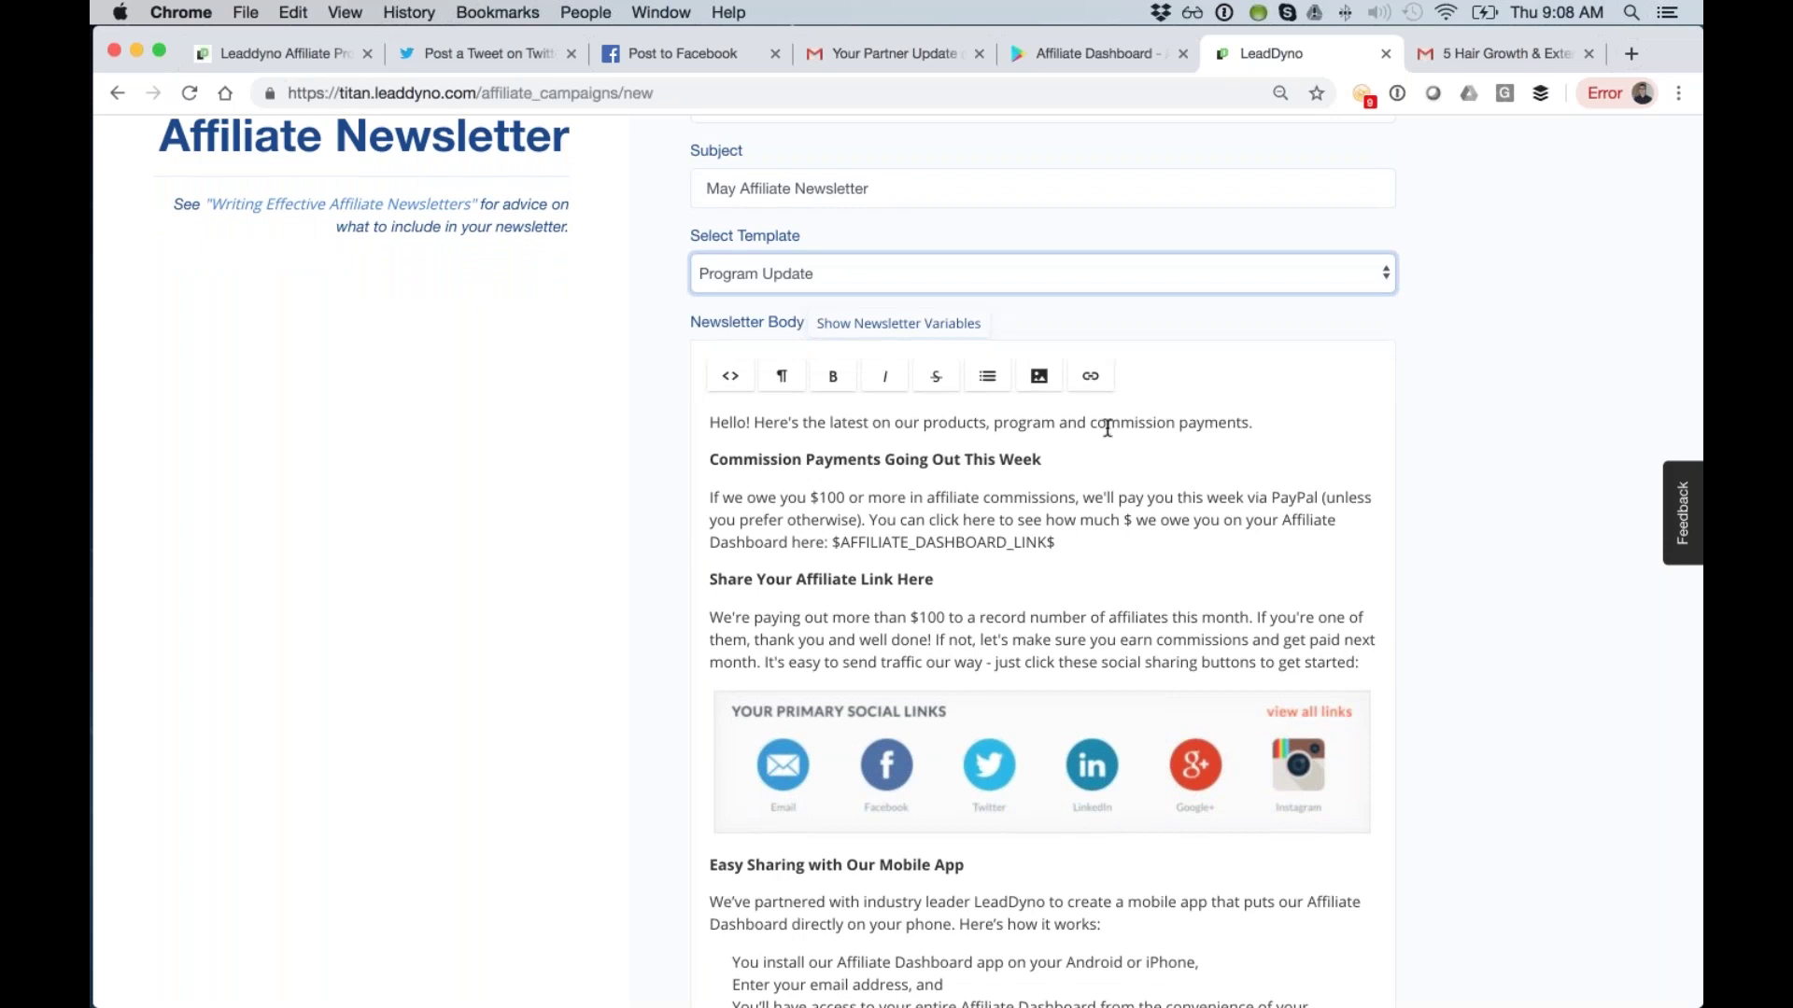
scroll(1107, 427, "up", 3)
Switch the newsletter to the Instagram Sharing template, then go back to Tools.
left_click(895, 410)
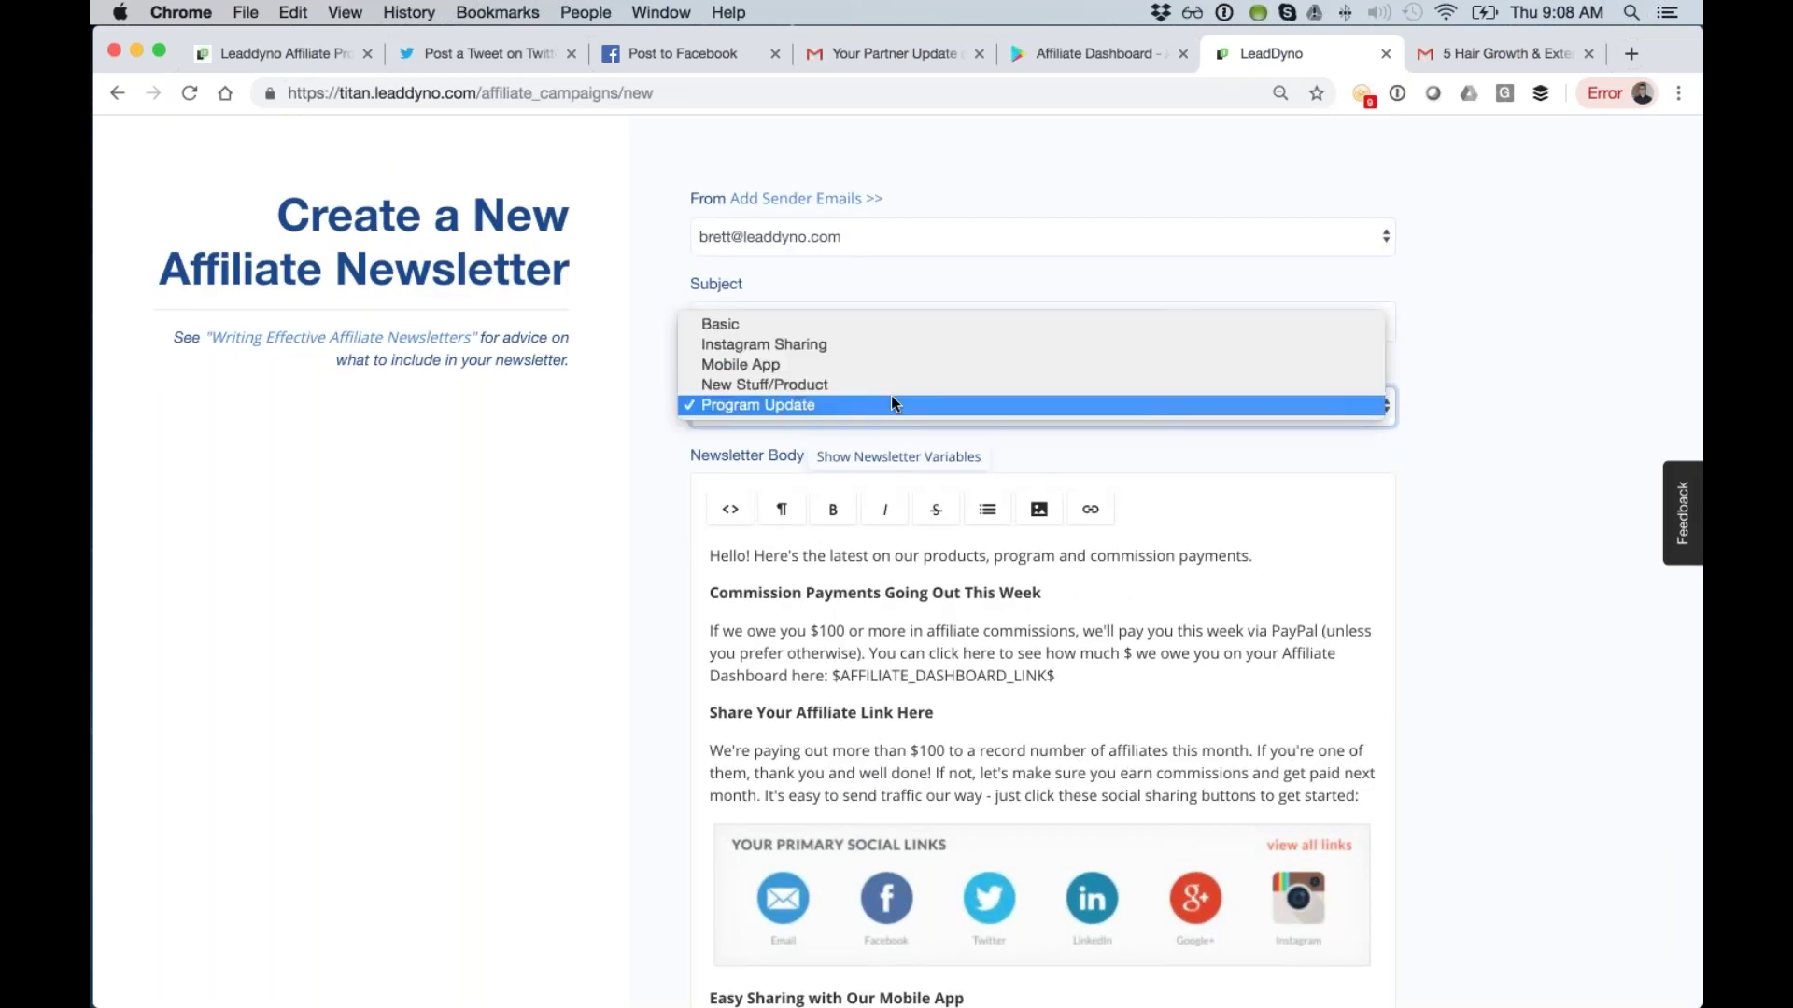
left_click(868, 345)
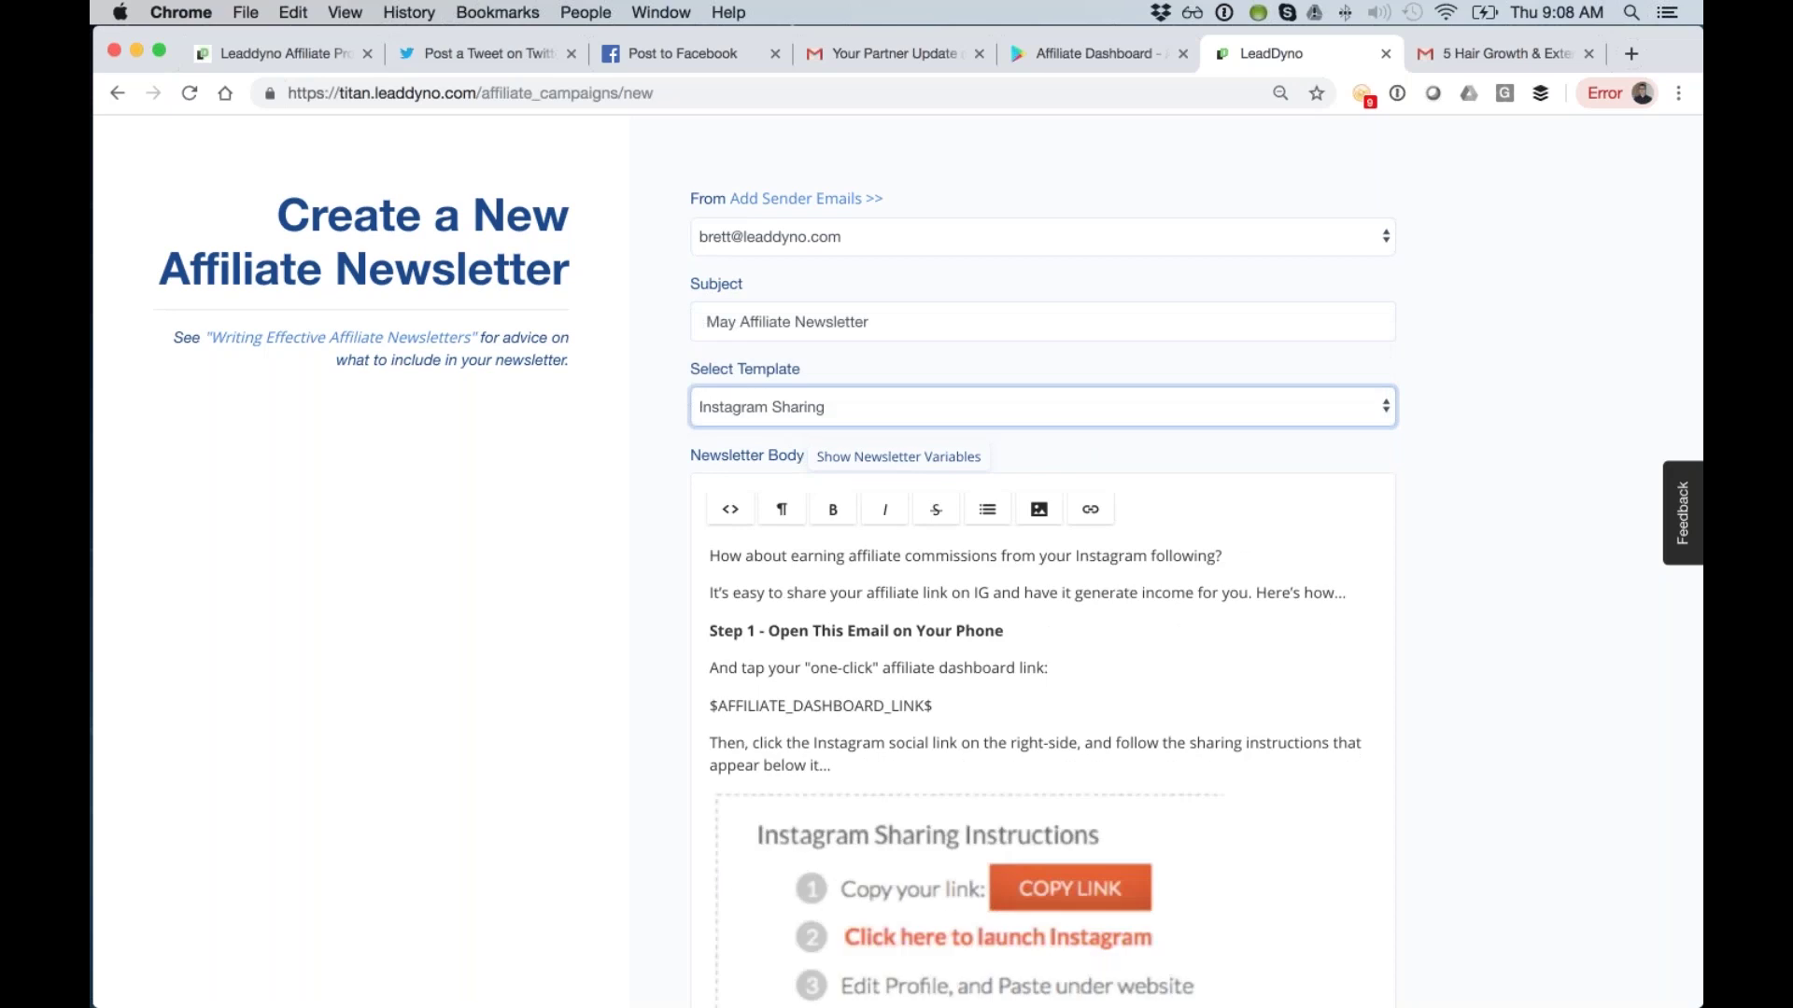
scroll(591, 409, "down", 7)
scroll(591, 409, "up", 9)
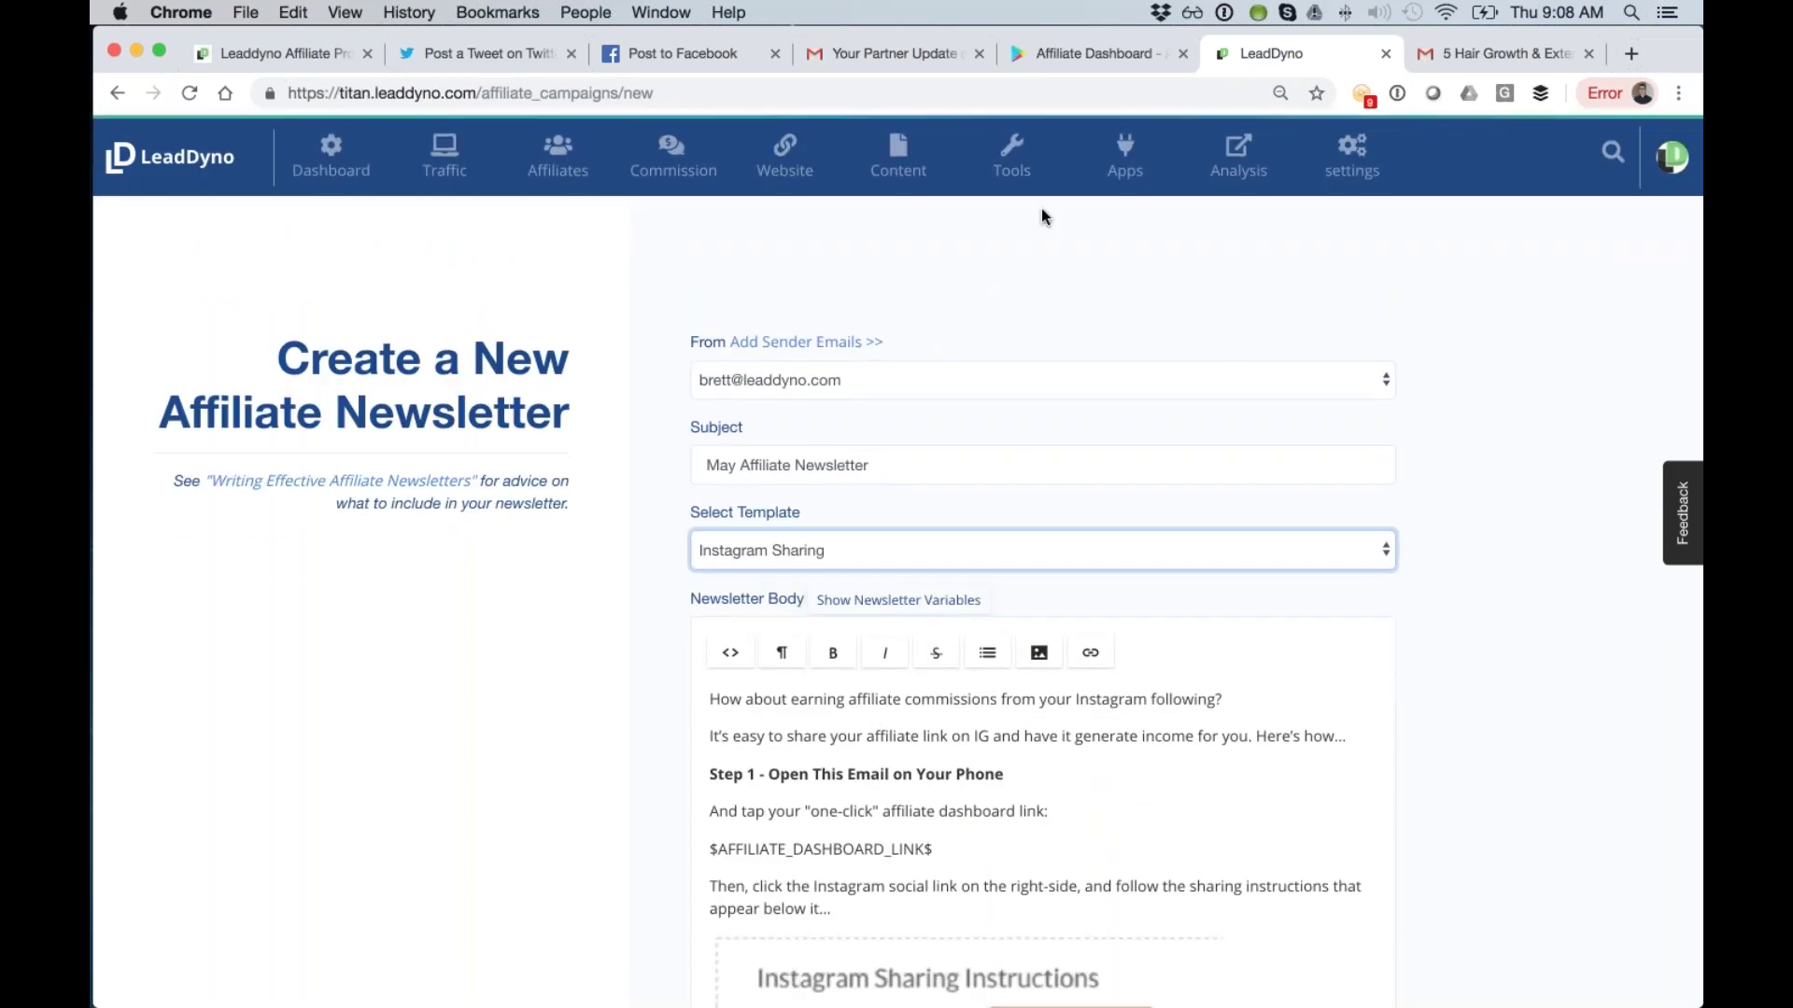
left_click(1000, 164)
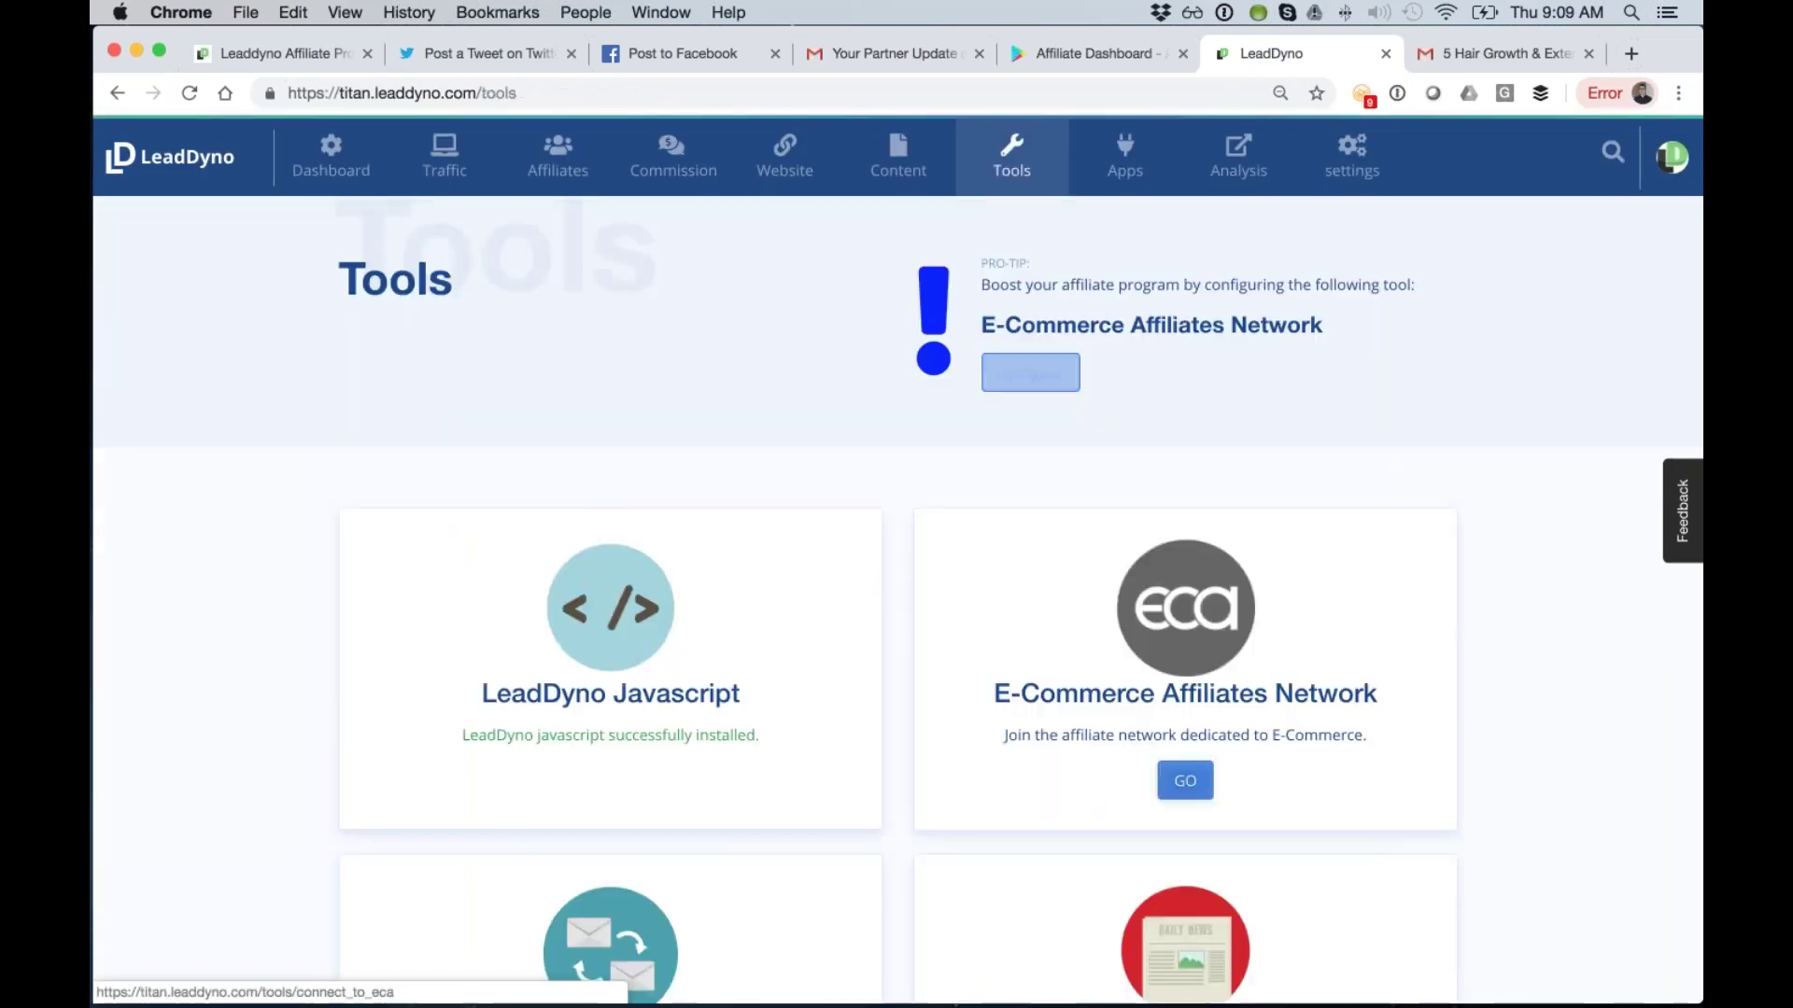
Scroll through the Affiliate Website settings, then return to the affiliate dashboard tab.
left_click(784, 151)
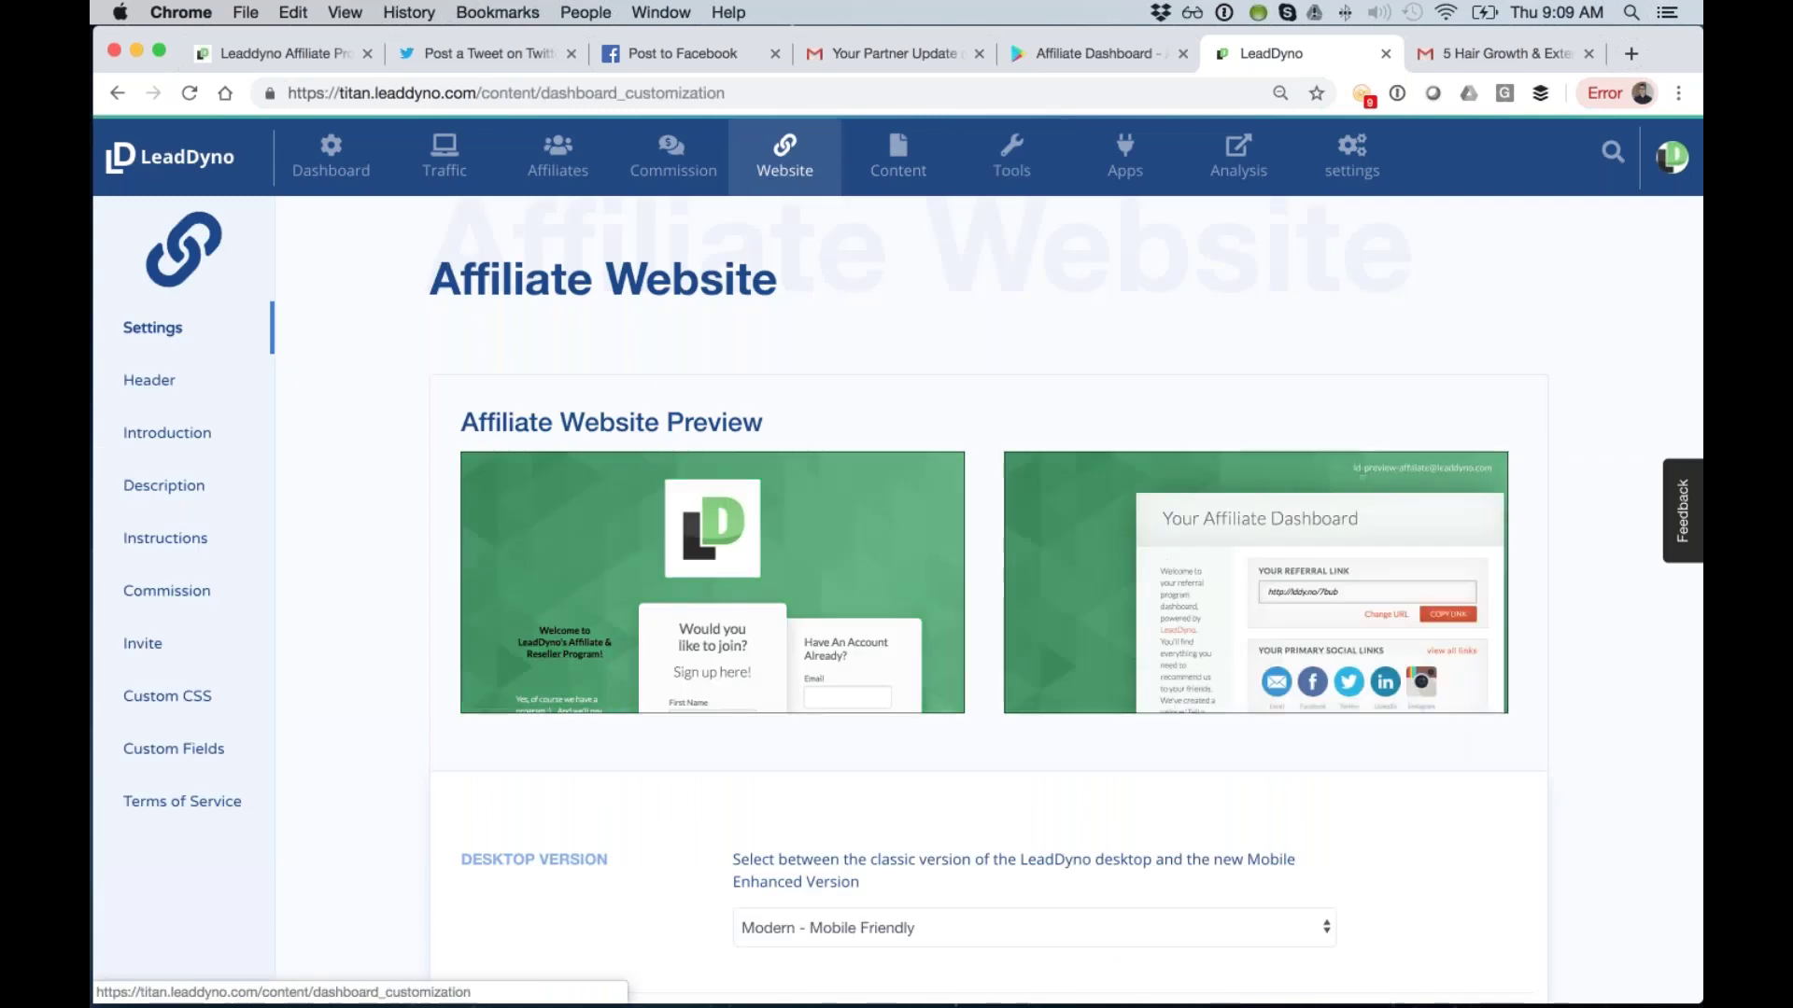
scroll(549, 457, "down", 2)
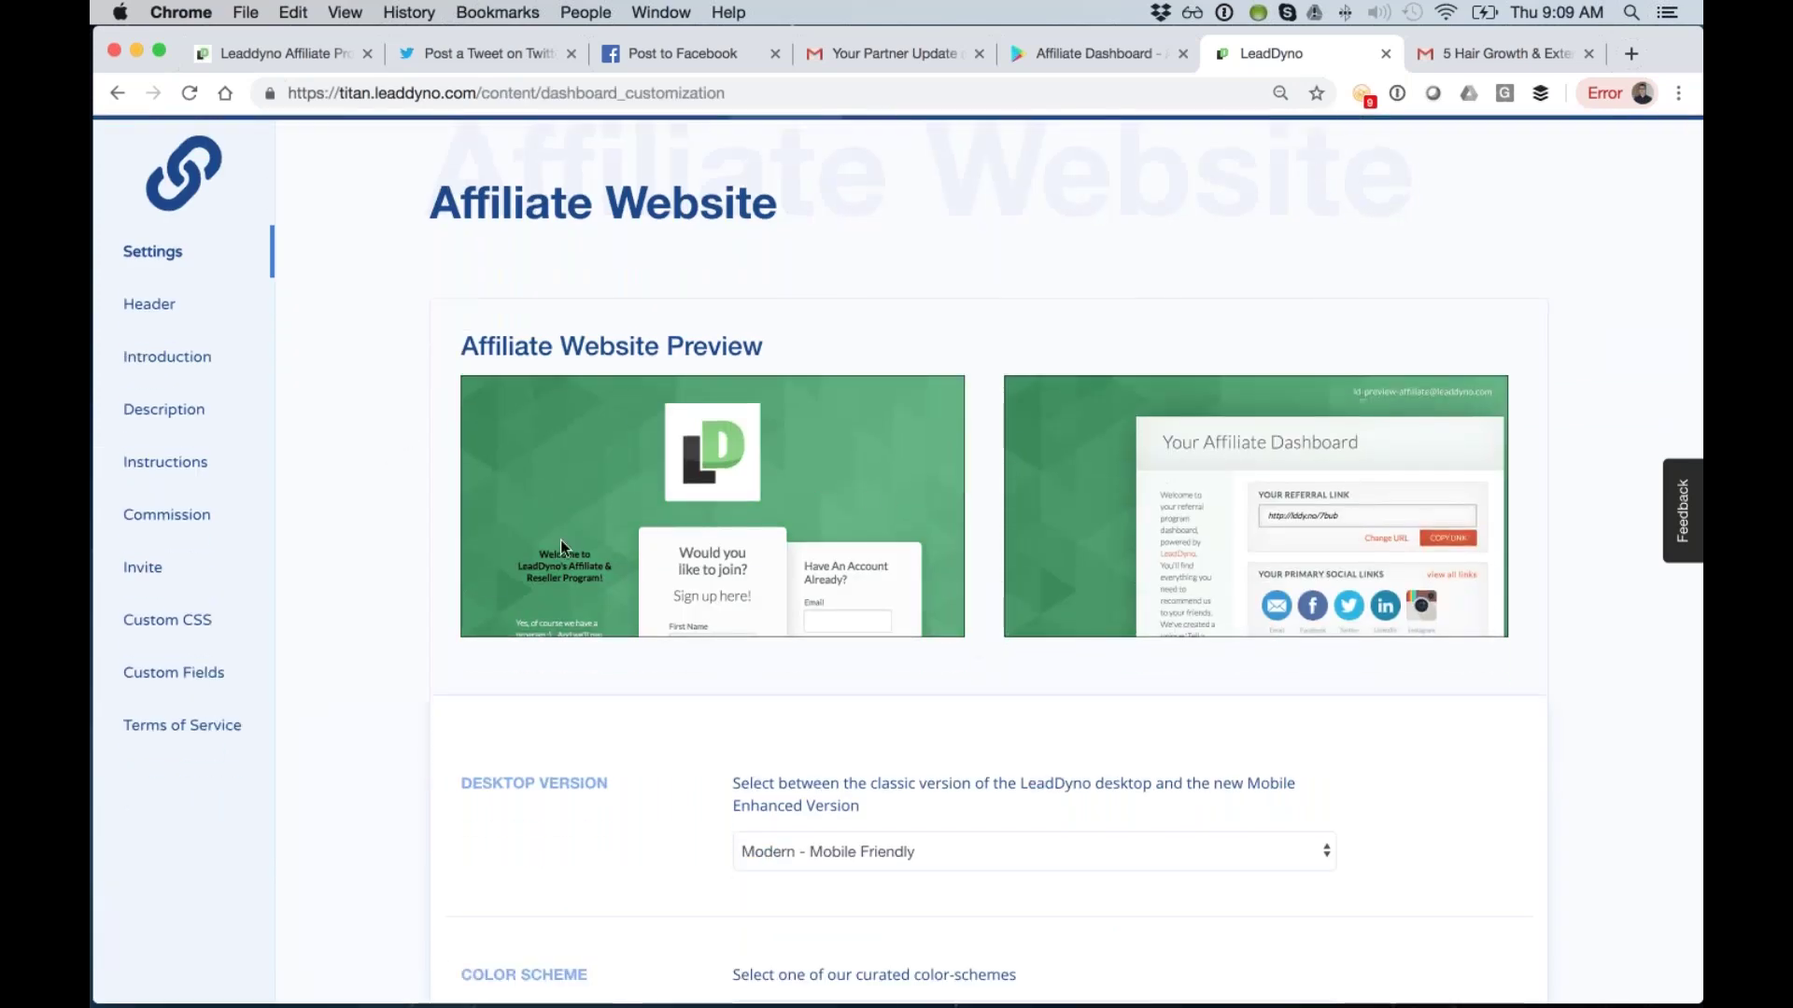
scroll(536, 760, "down", 3)
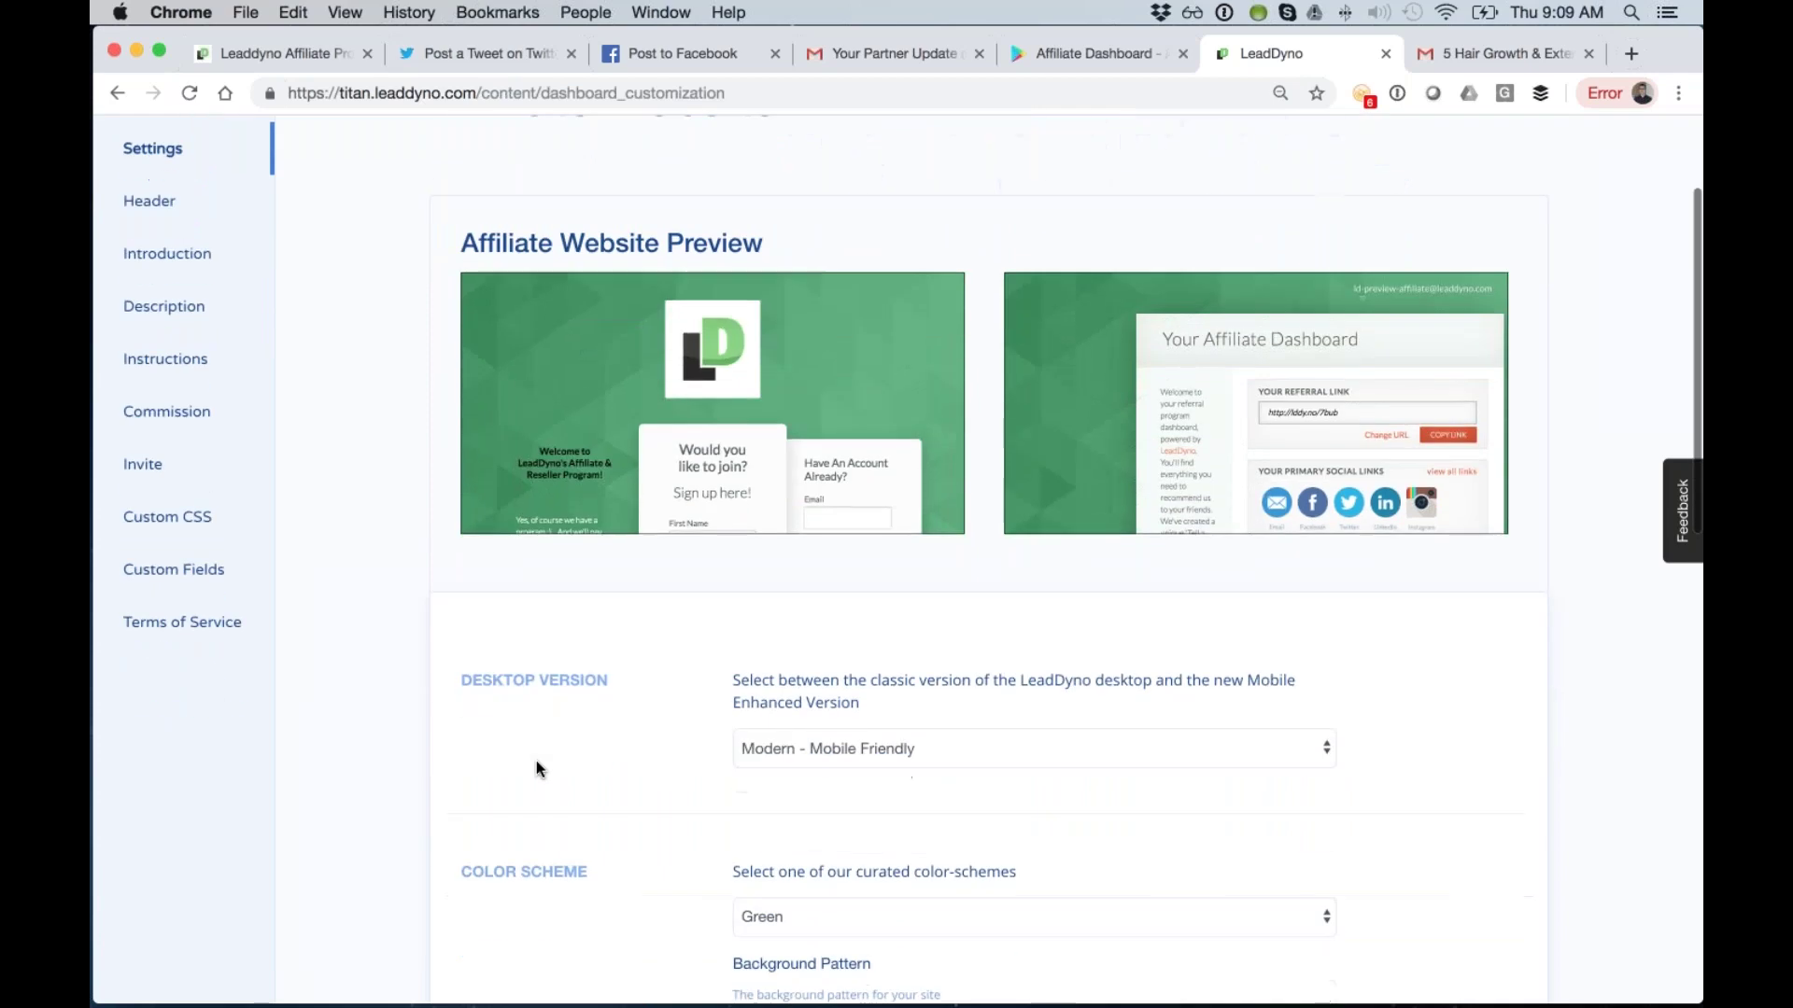
scroll(536, 765, "up", 3)
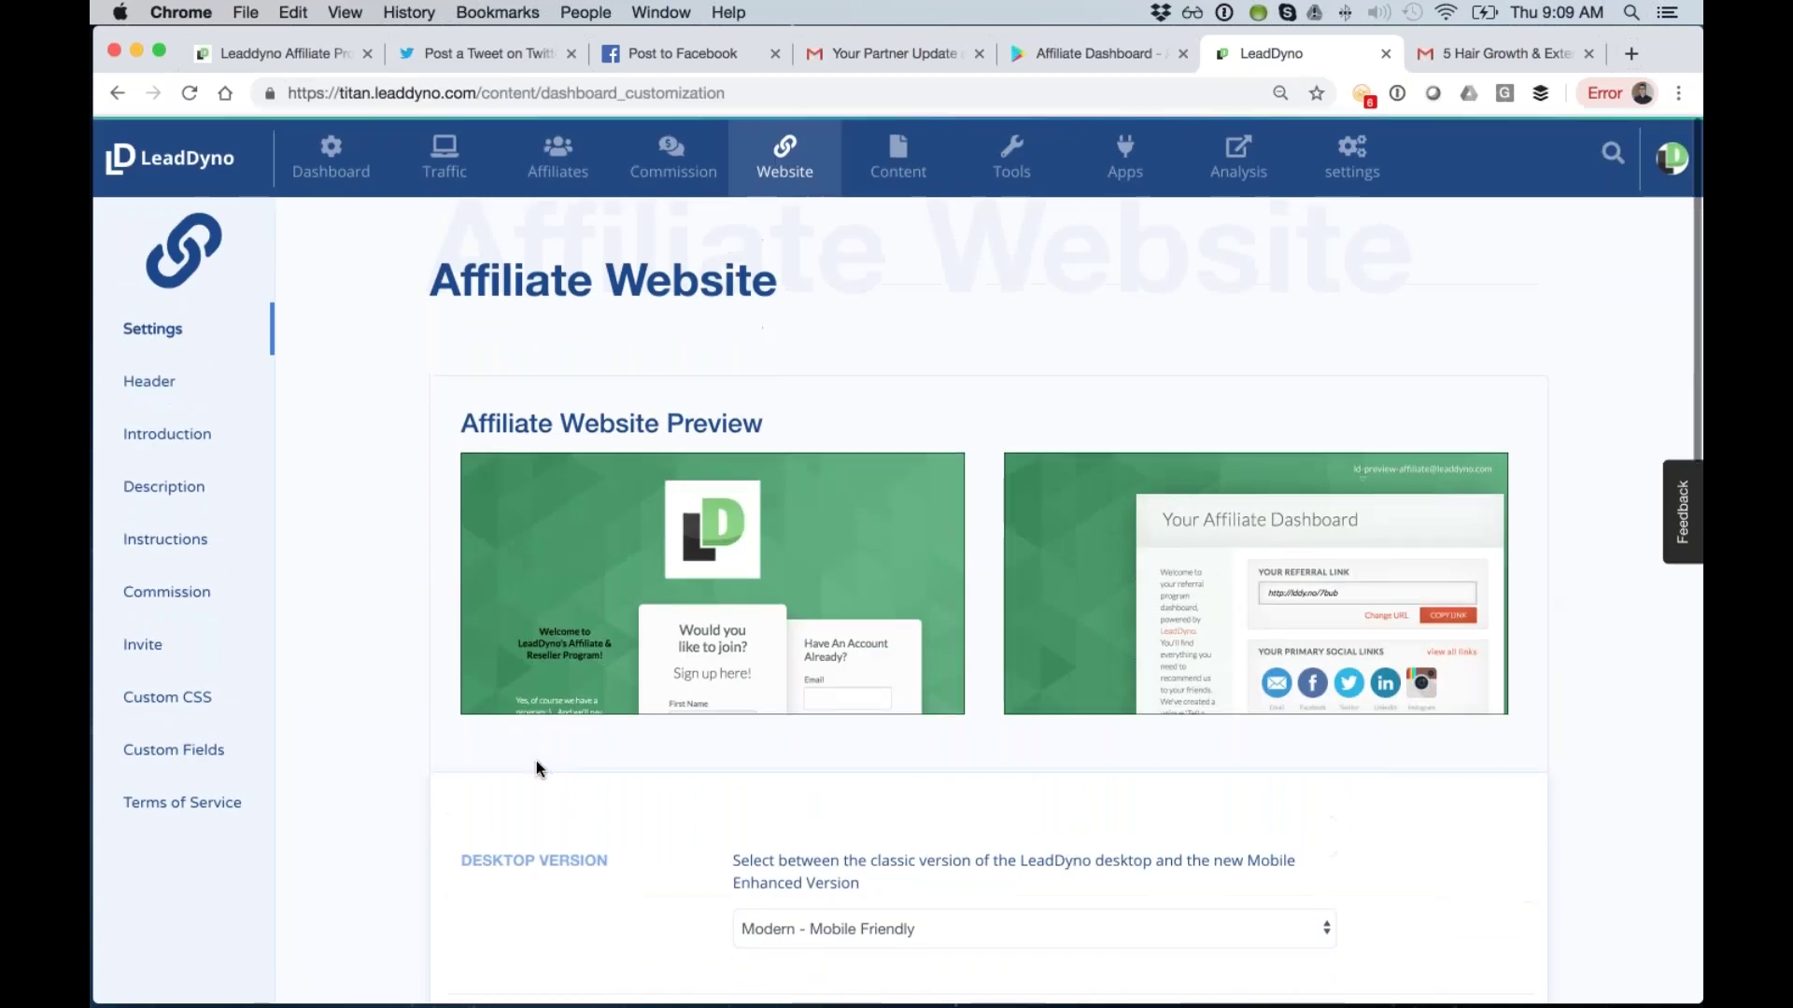
left_click(284, 60)
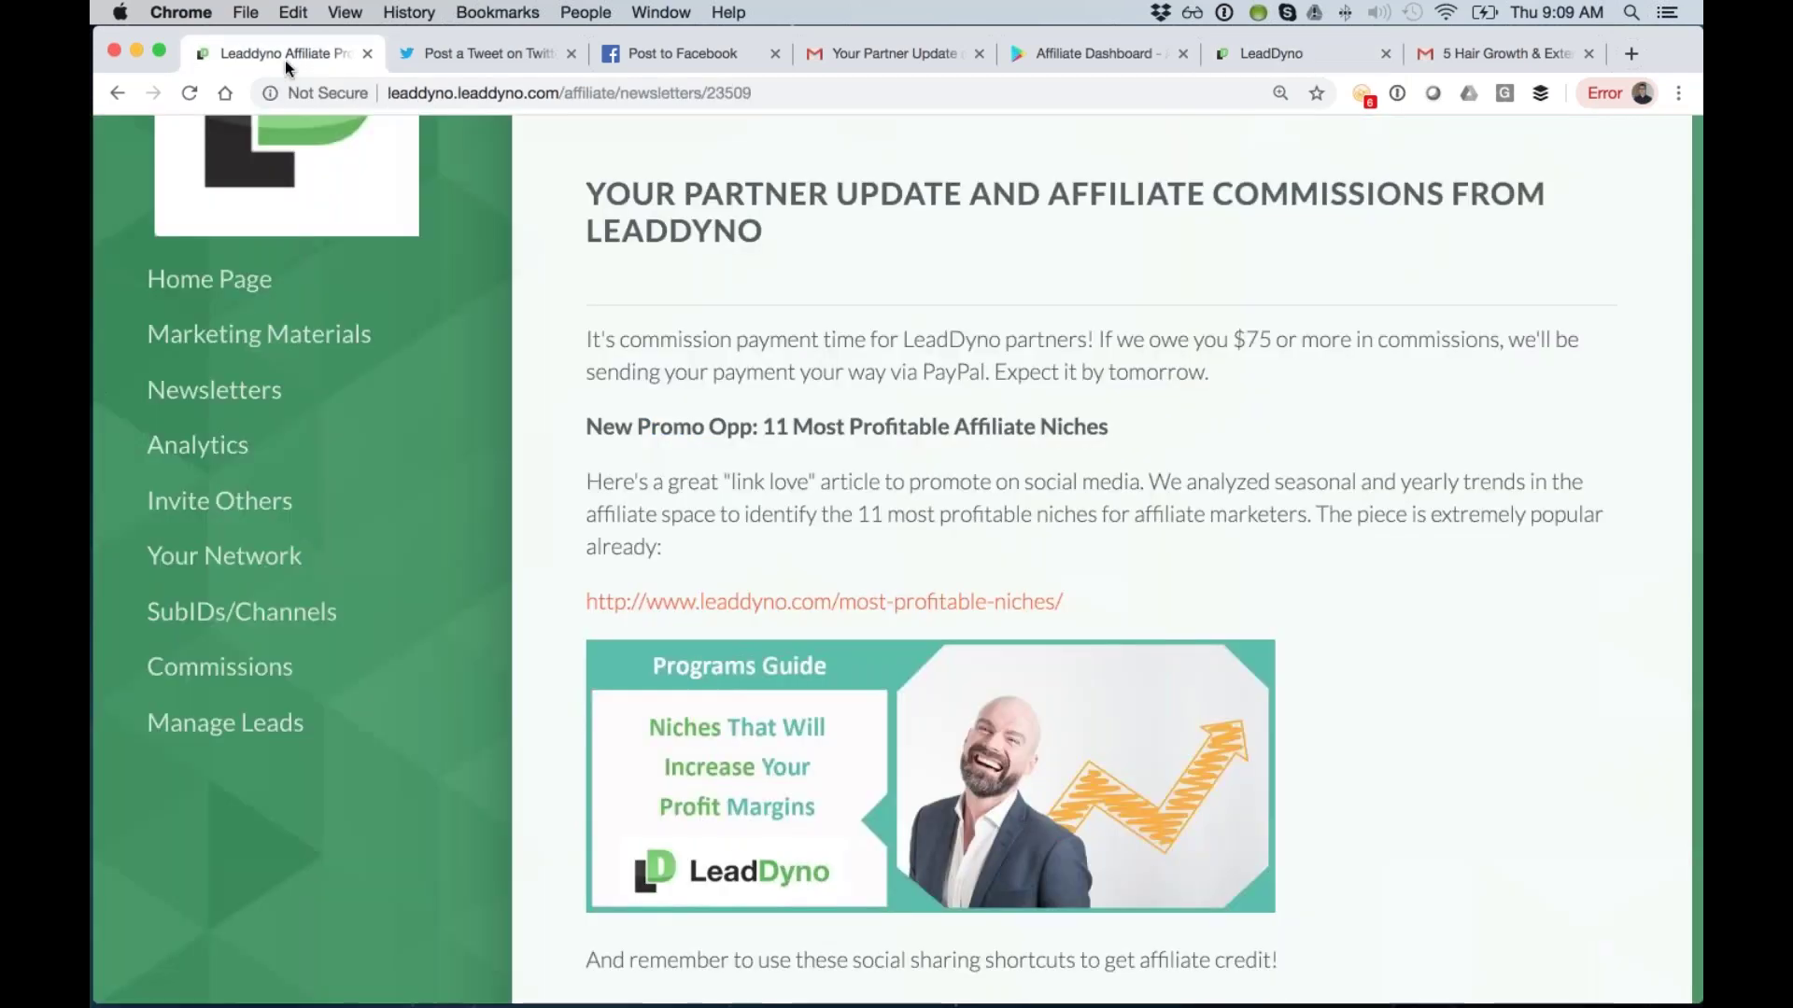
Log out of the affiliate dashboard from the account menu to show its sign-up page.
scroll(878, 331, "up", 3)
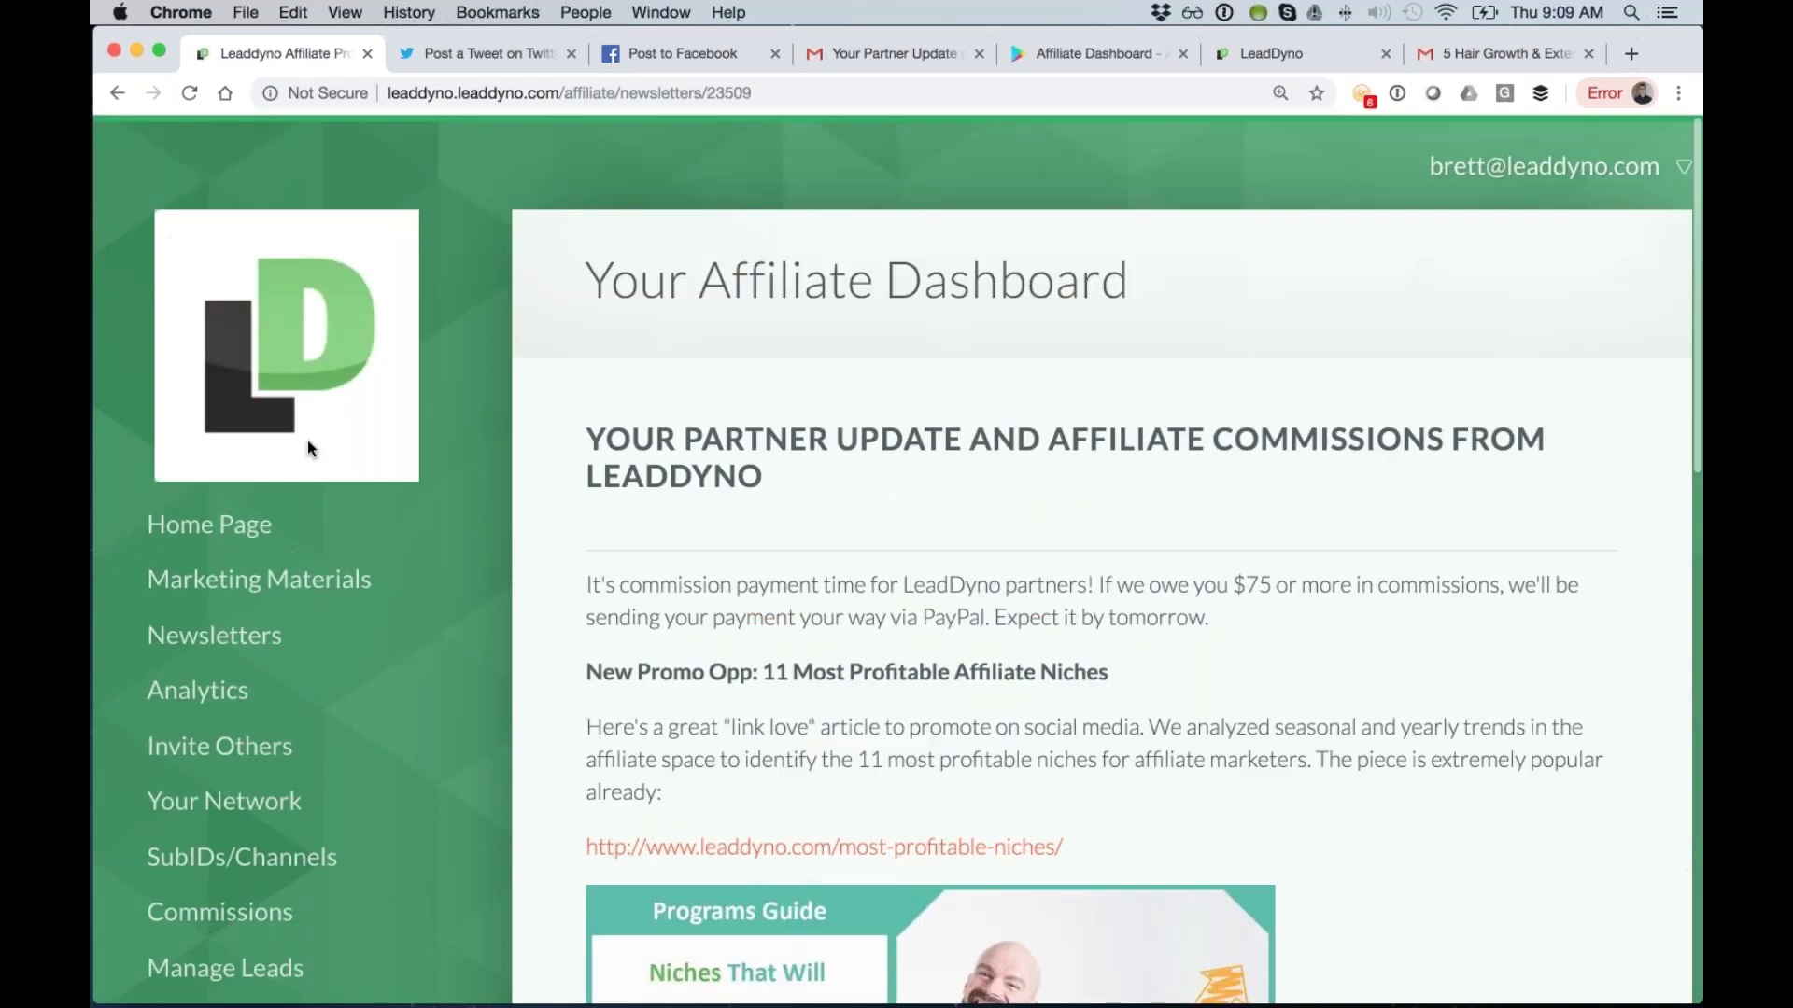
left_click(1569, 160)
left_click(1567, 210)
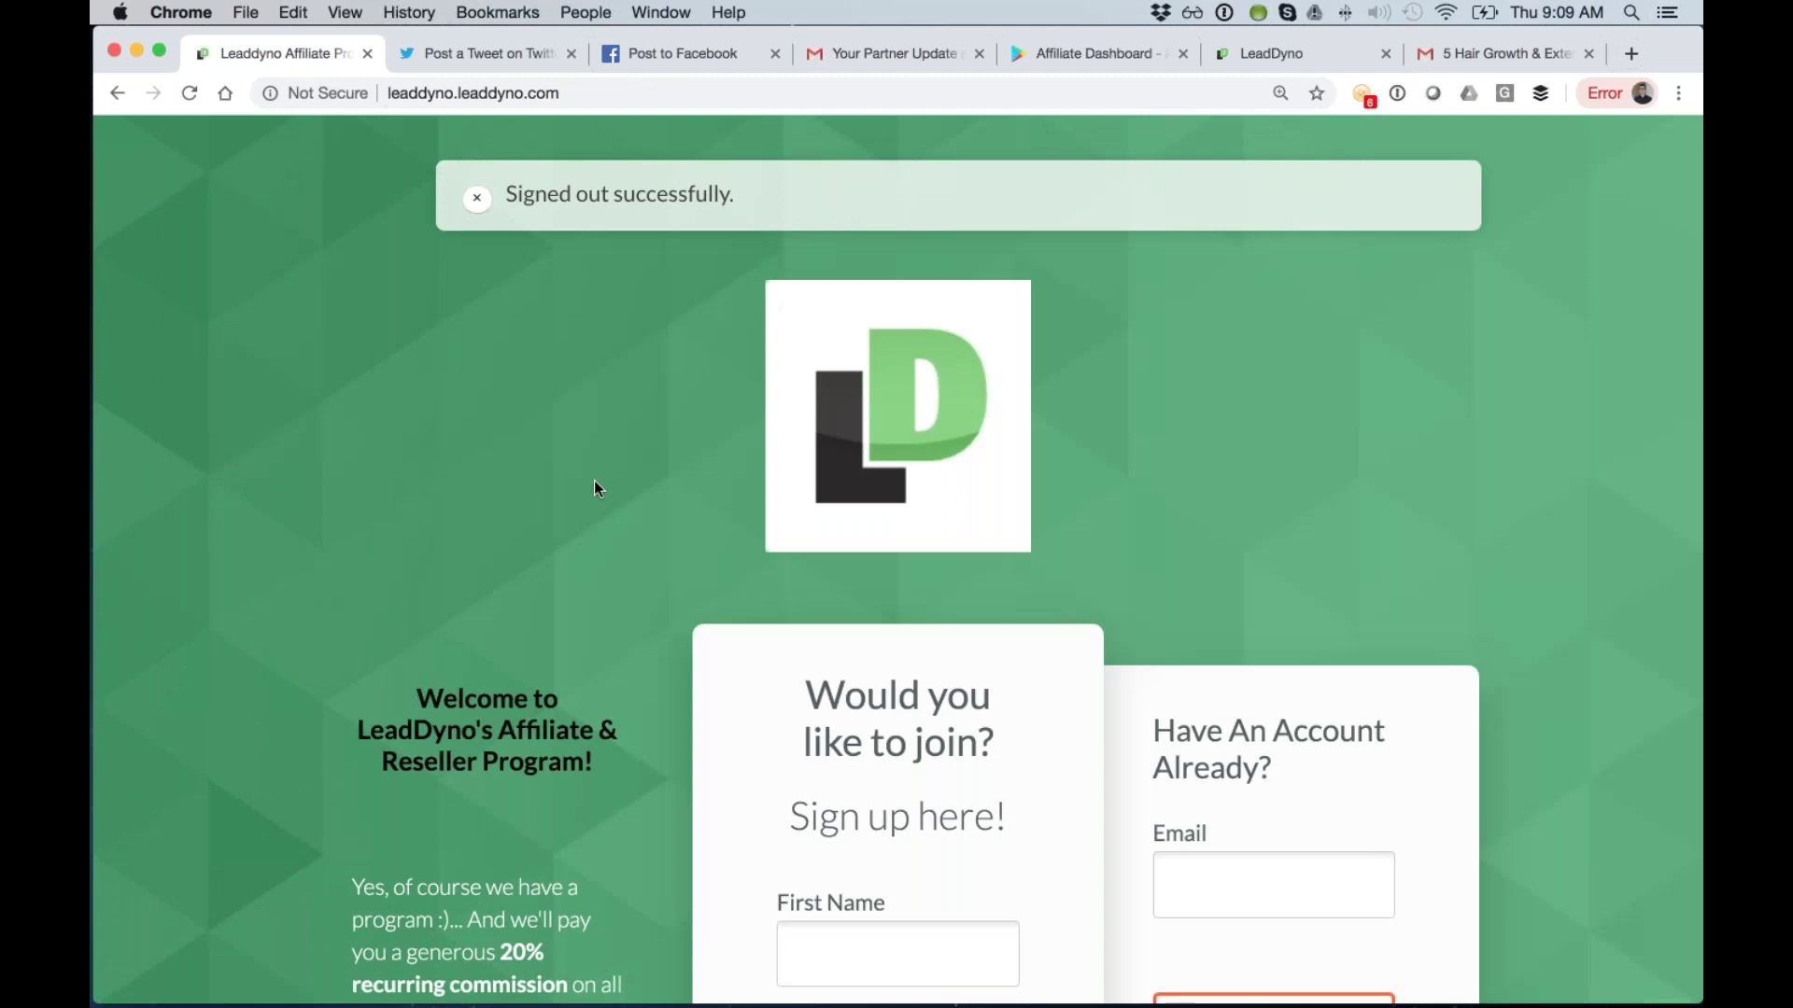
Select the sign-up page's web address, then go back to the admin Affiliate Website settings.
scroll(596, 488, "down", 2)
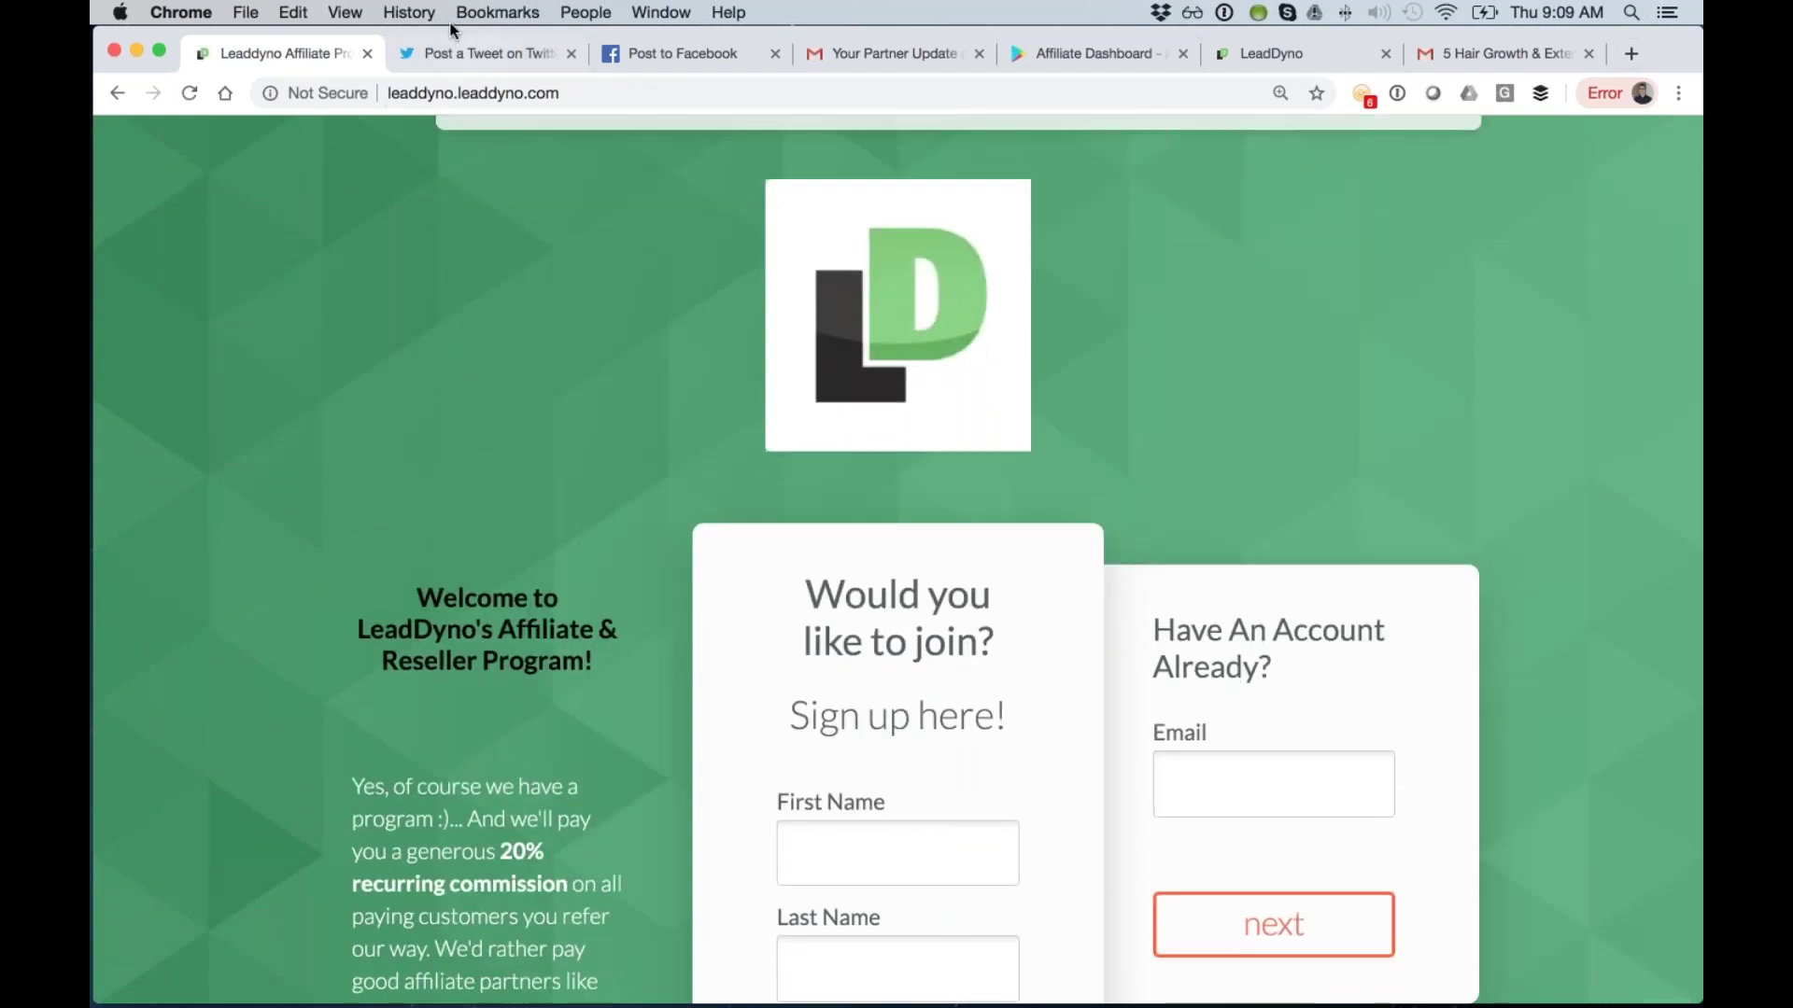
left_click(448, 95)
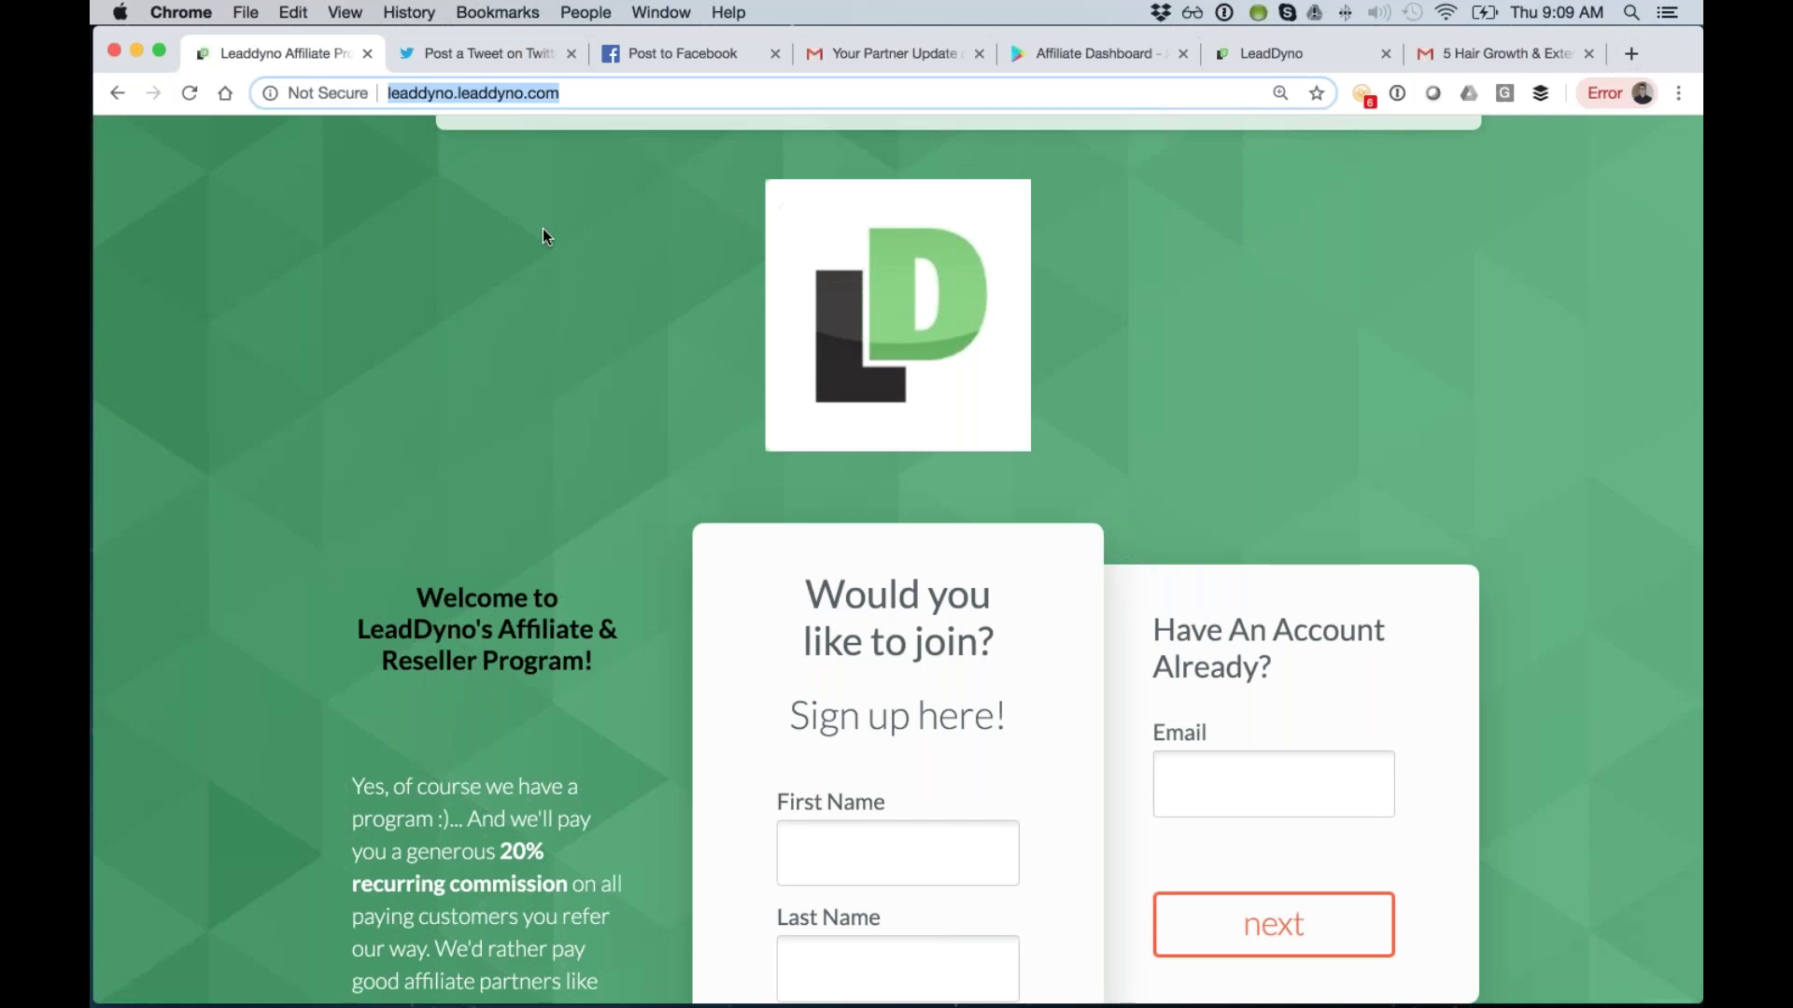
left_click(1291, 59)
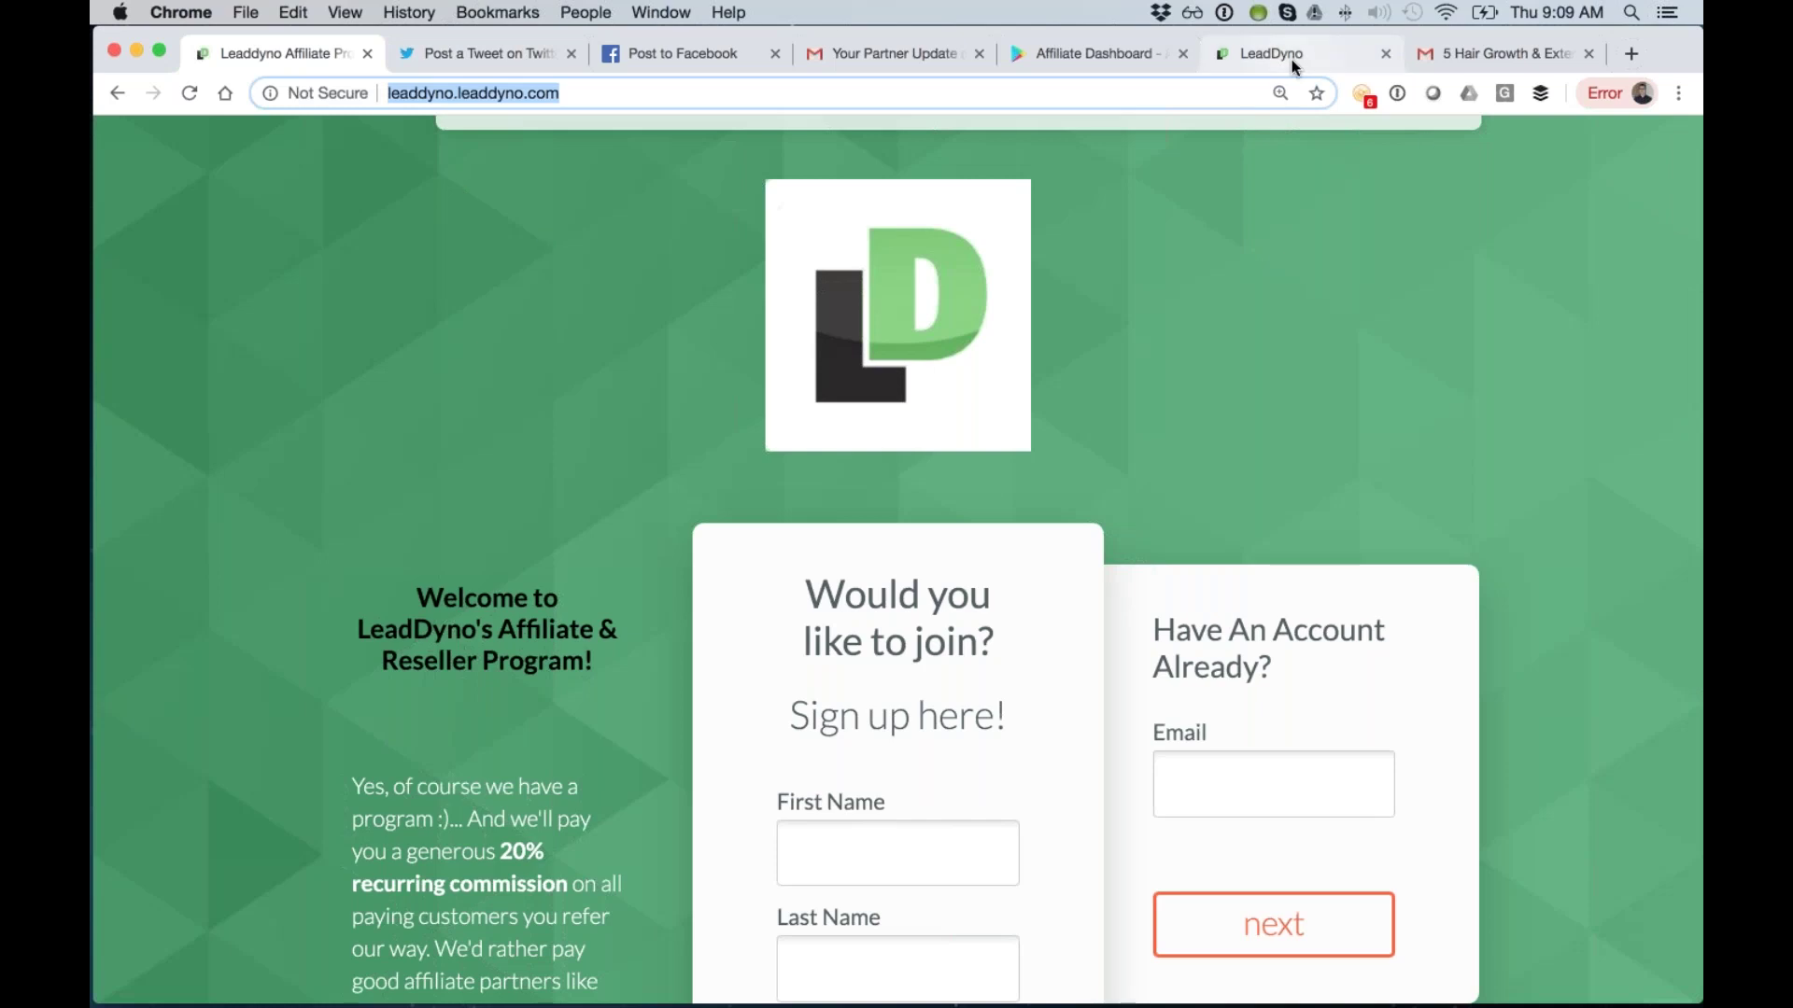
scroll(897, 560, "down", 2)
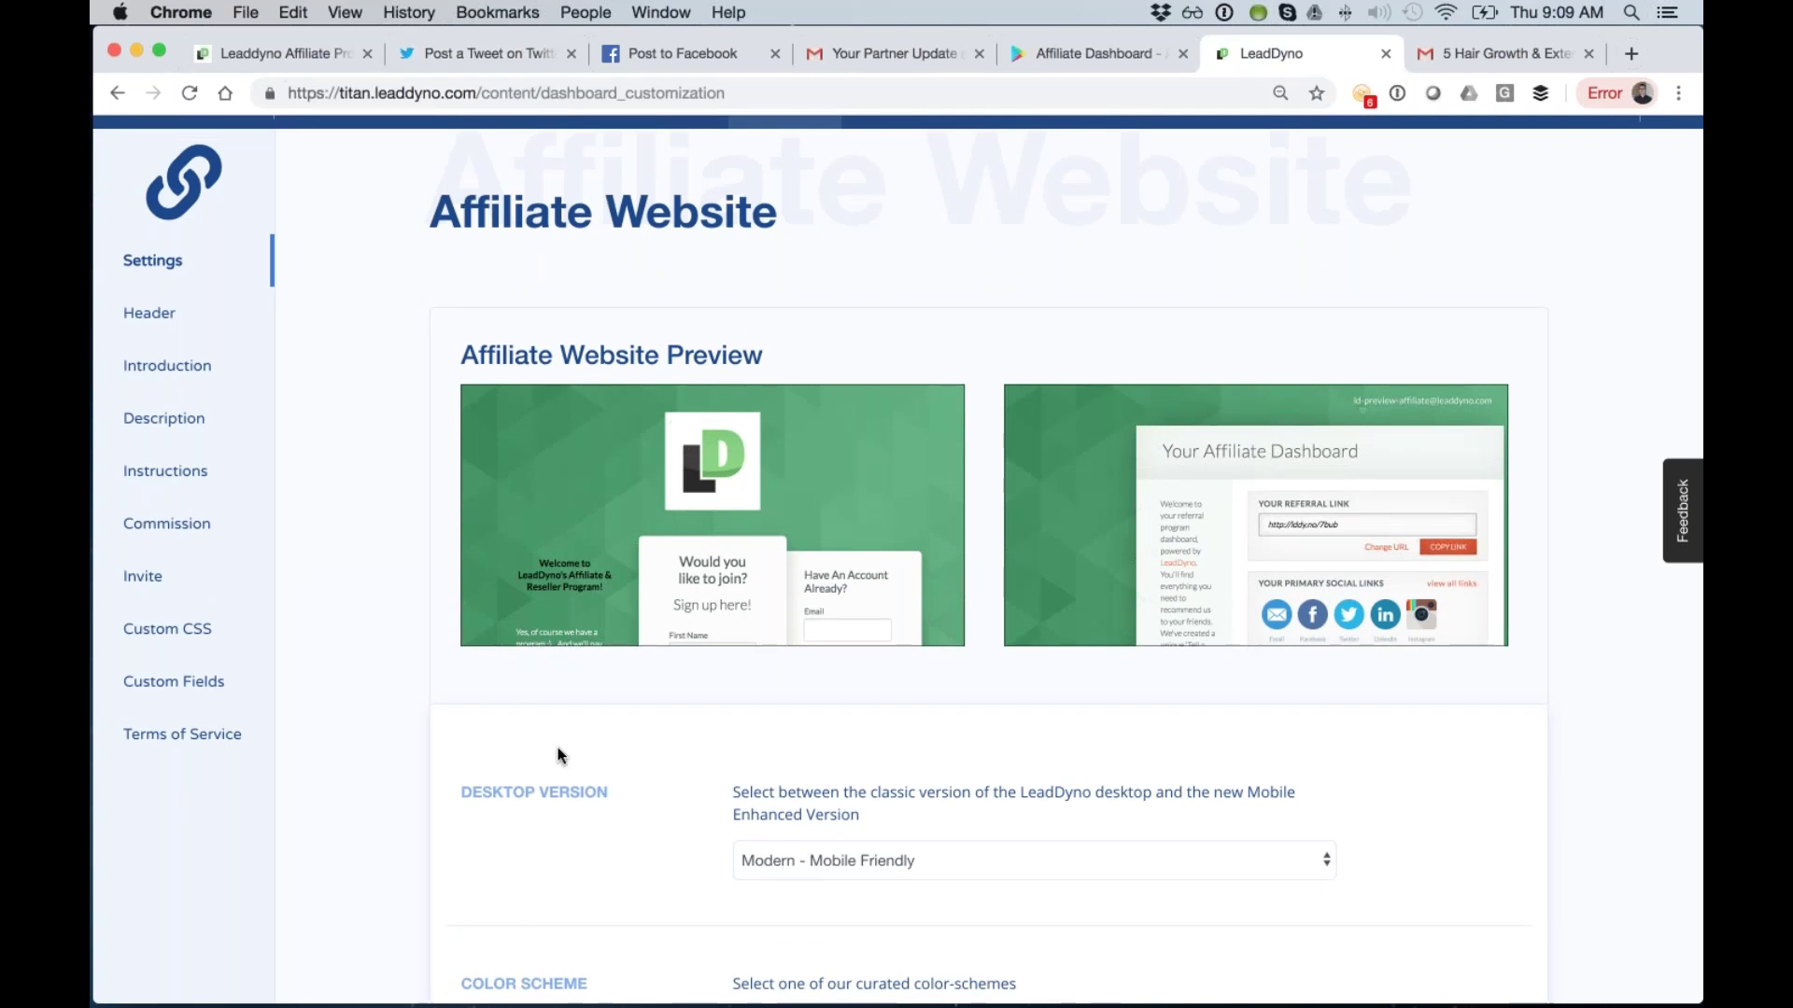
Open the Header settings, then the Introduction section of the Affiliate Website settings.
scroll(558, 752, "up", 2)
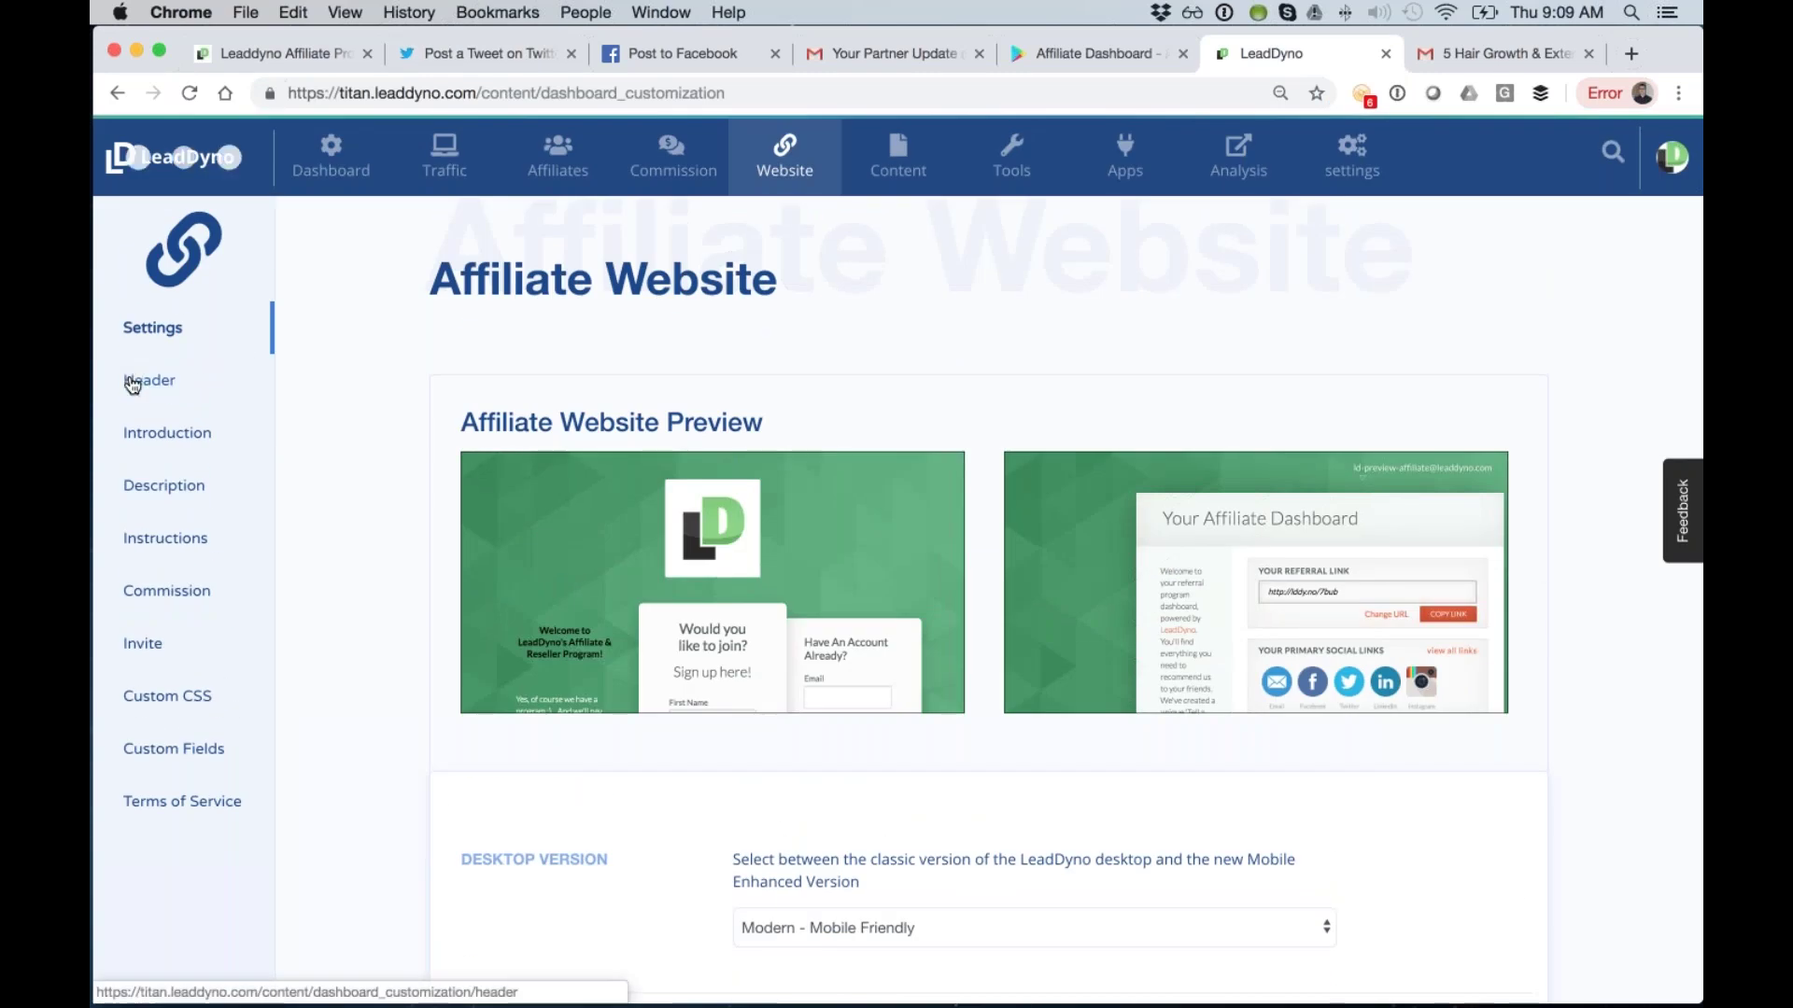
left_click(132, 384)
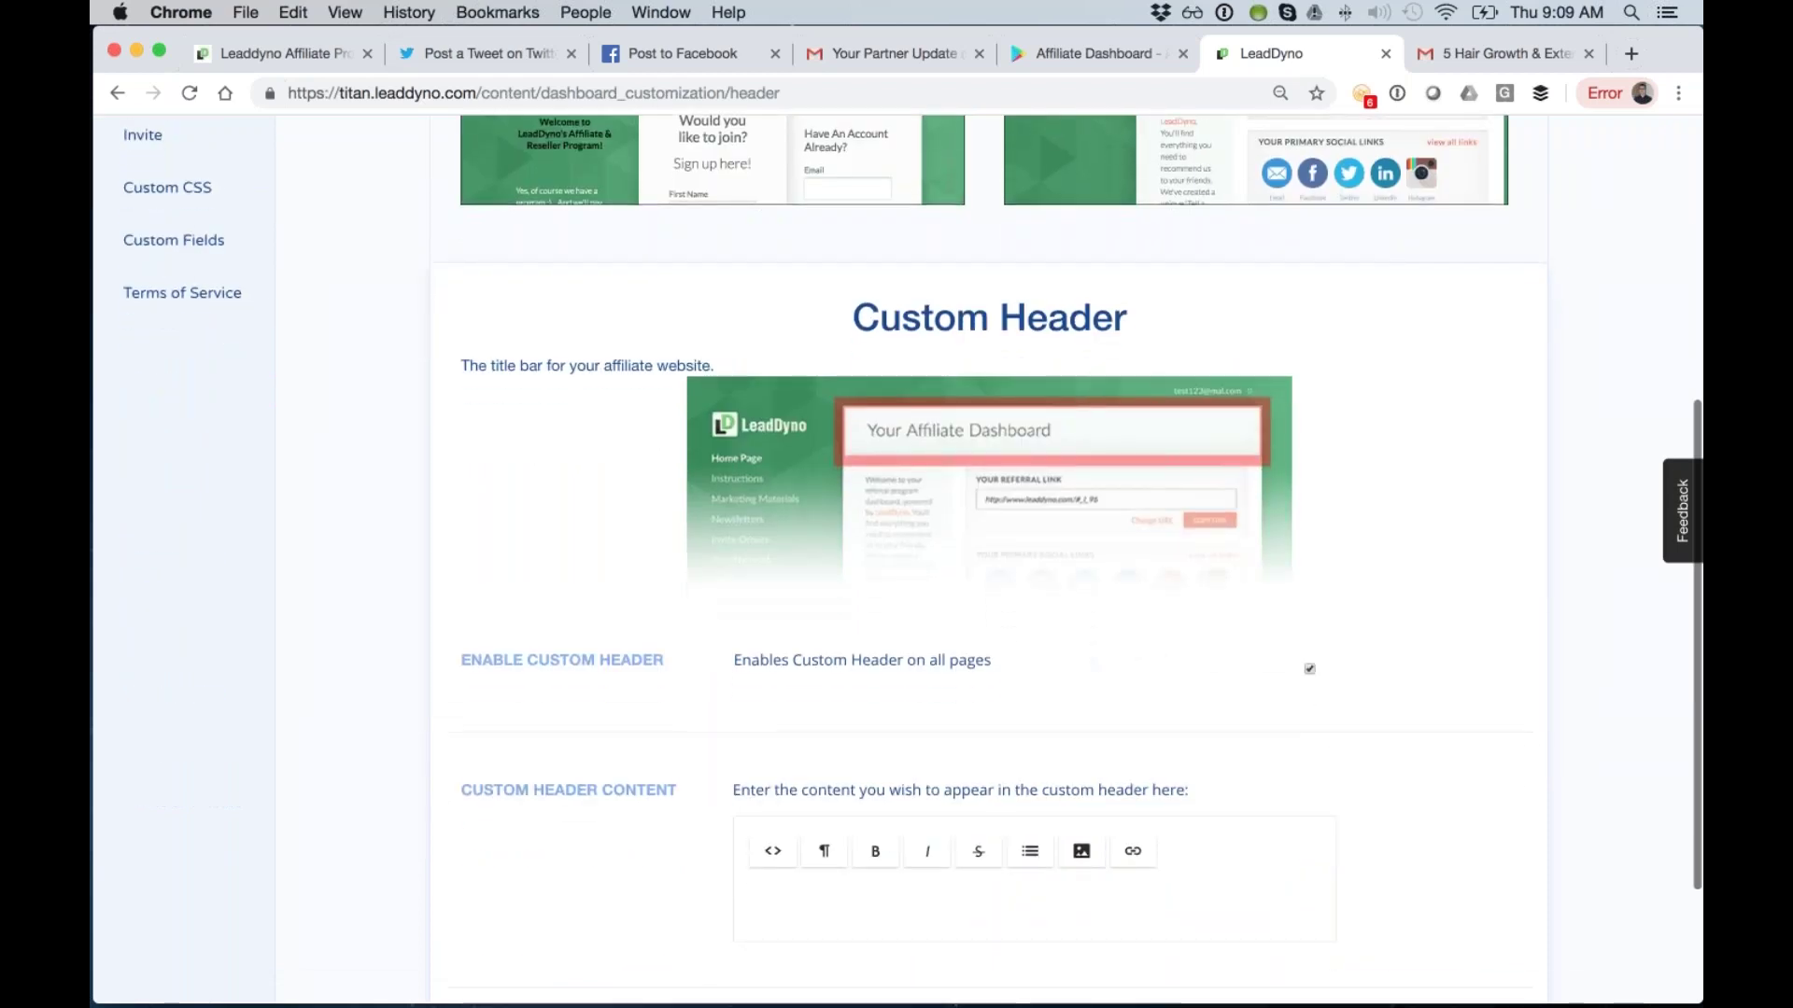
scroll(934, 560, "up", 7)
left_click(154, 392)
Select both welcome paragraphs, view them as HTML source, then return to formatted text.
left_click_drag(1120, 850, 558, 744)
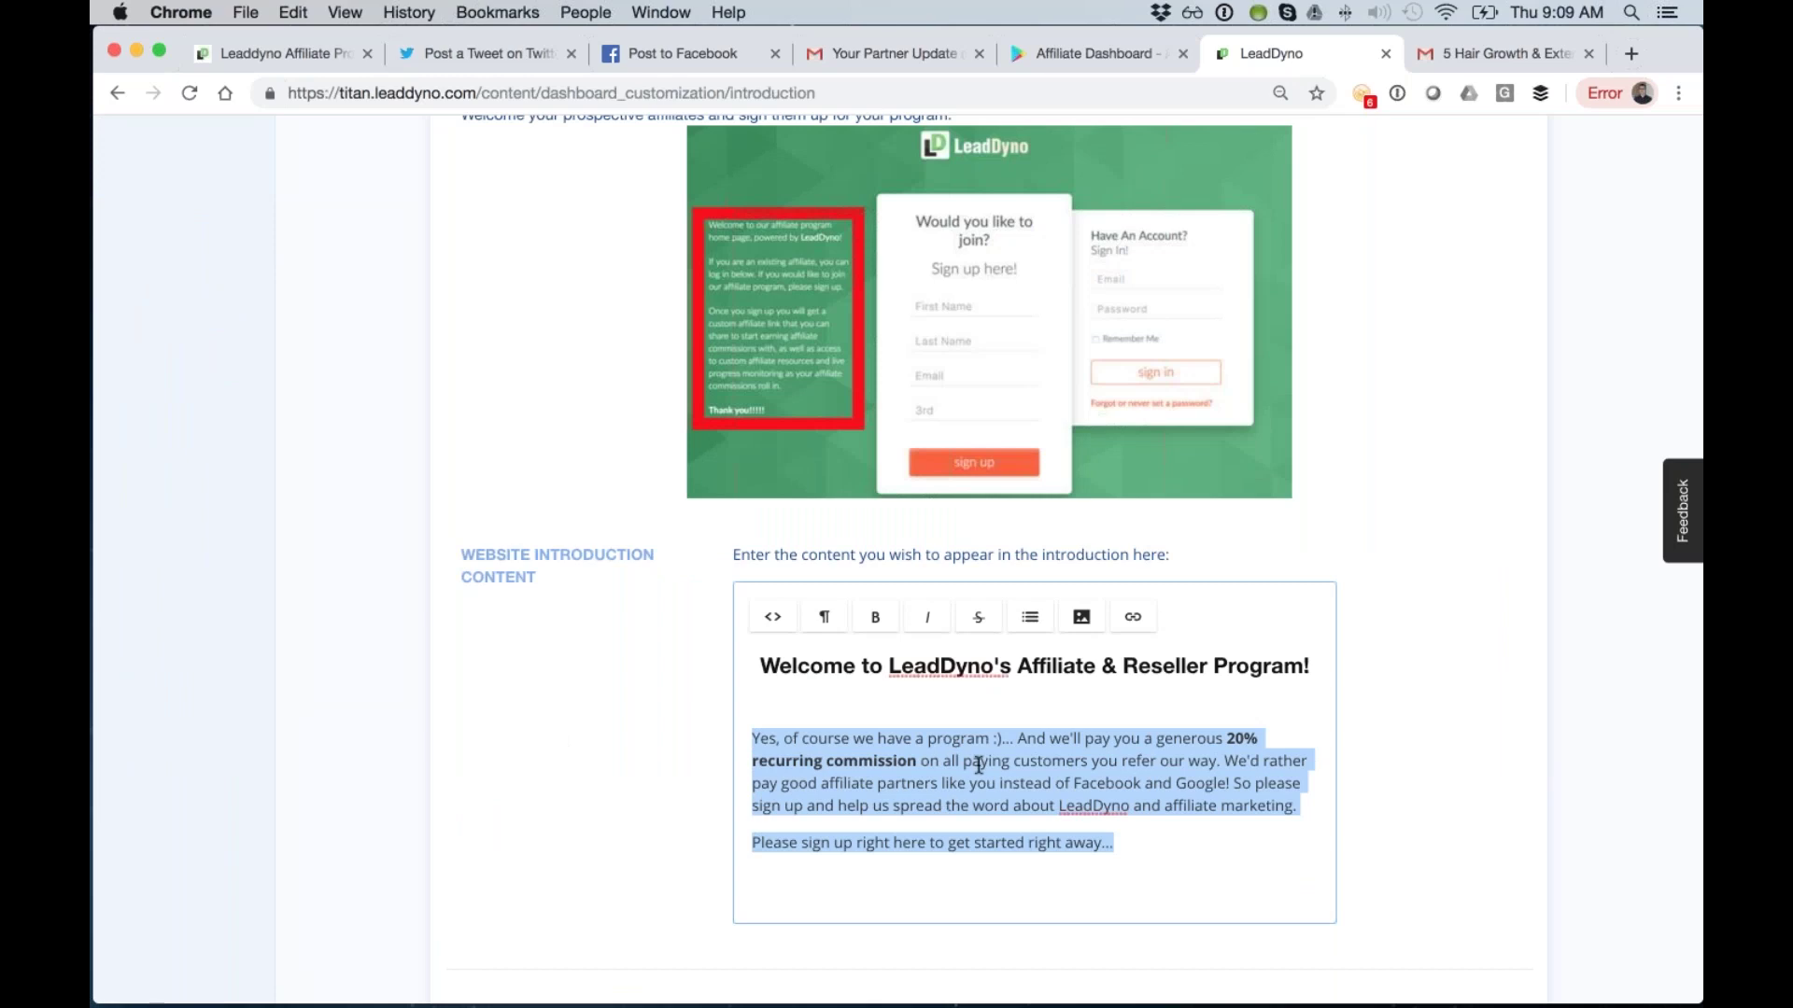
scroll(977, 765, "up", 3)
left_click(772, 832)
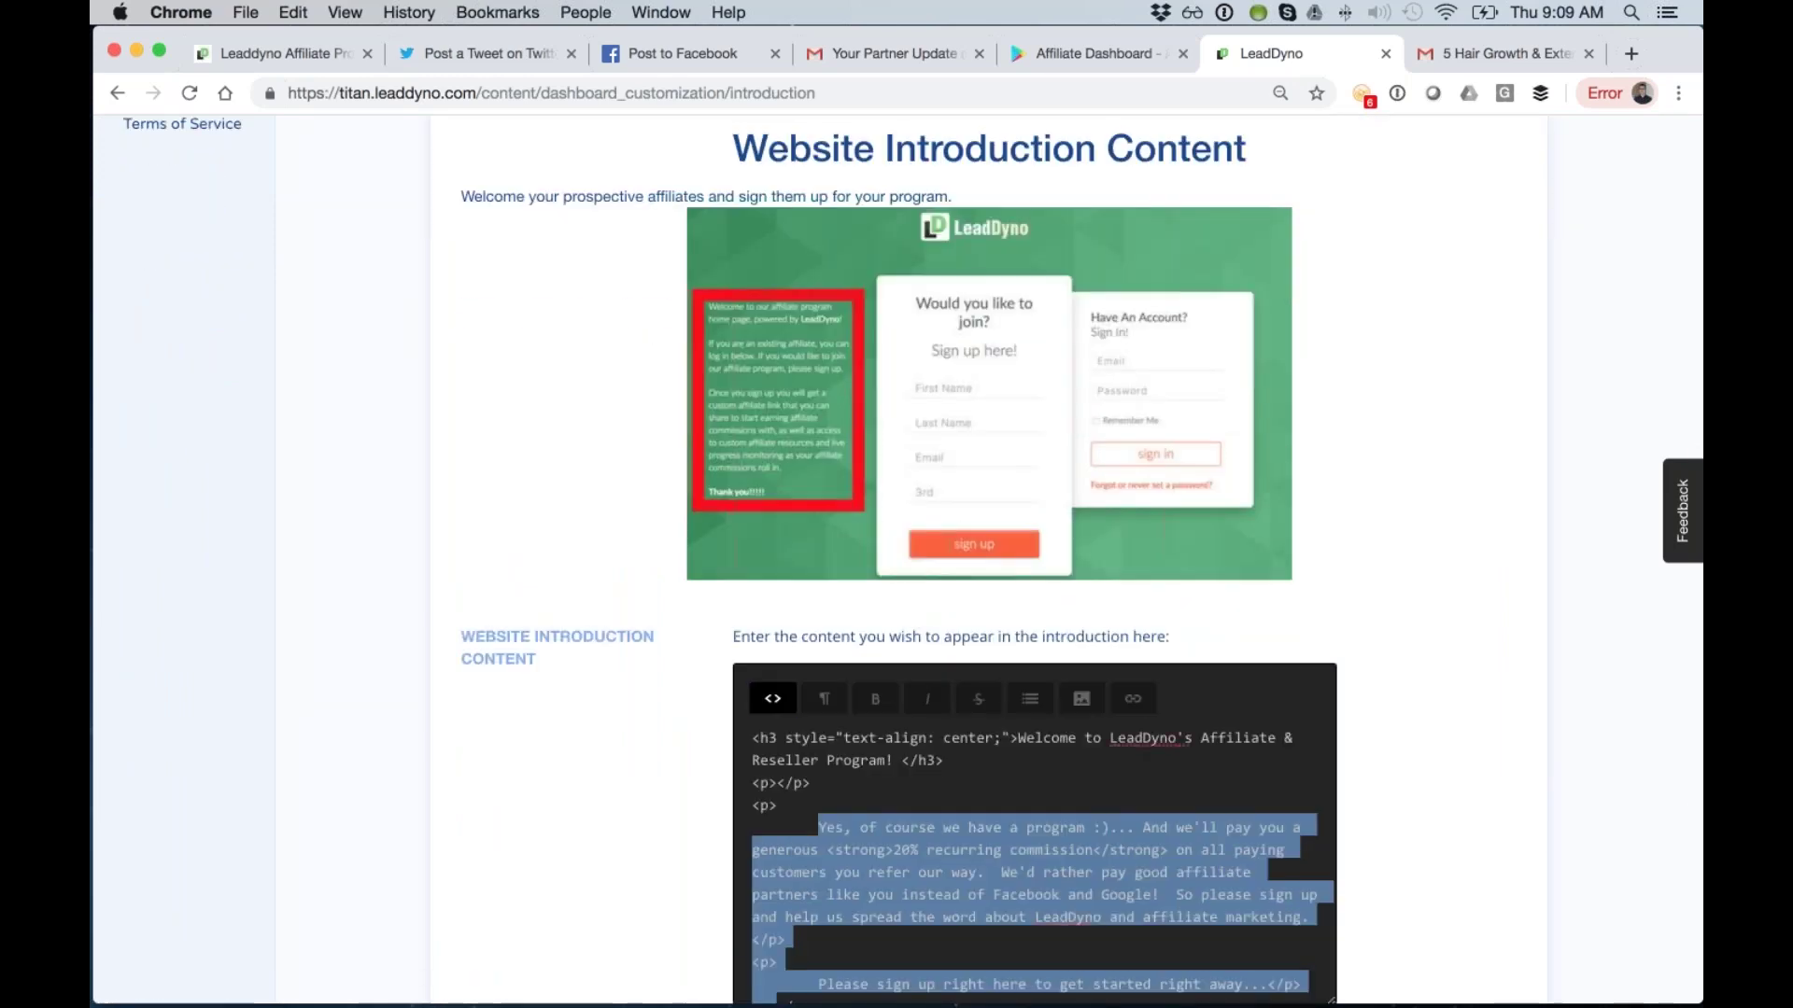
left_click(774, 702)
scroll(472, 579, "up", 8)
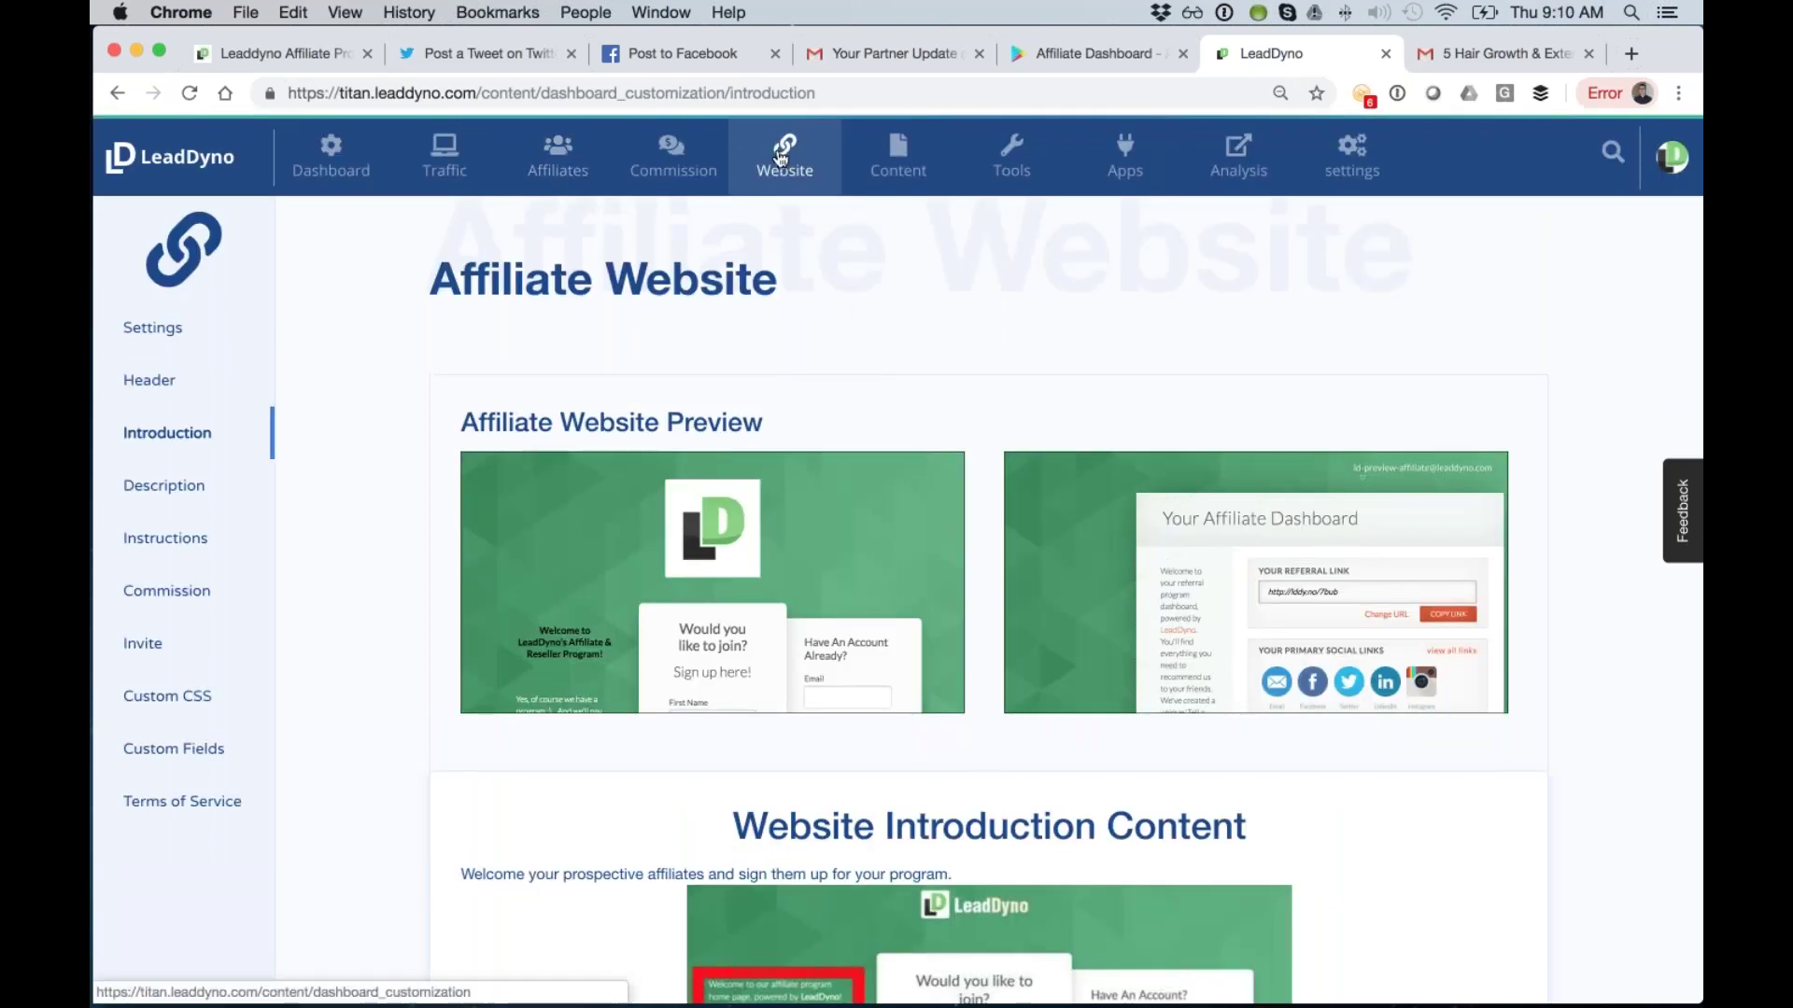
Go to the Content list and edit the Facebook Post sharing item.
left_click(898, 159)
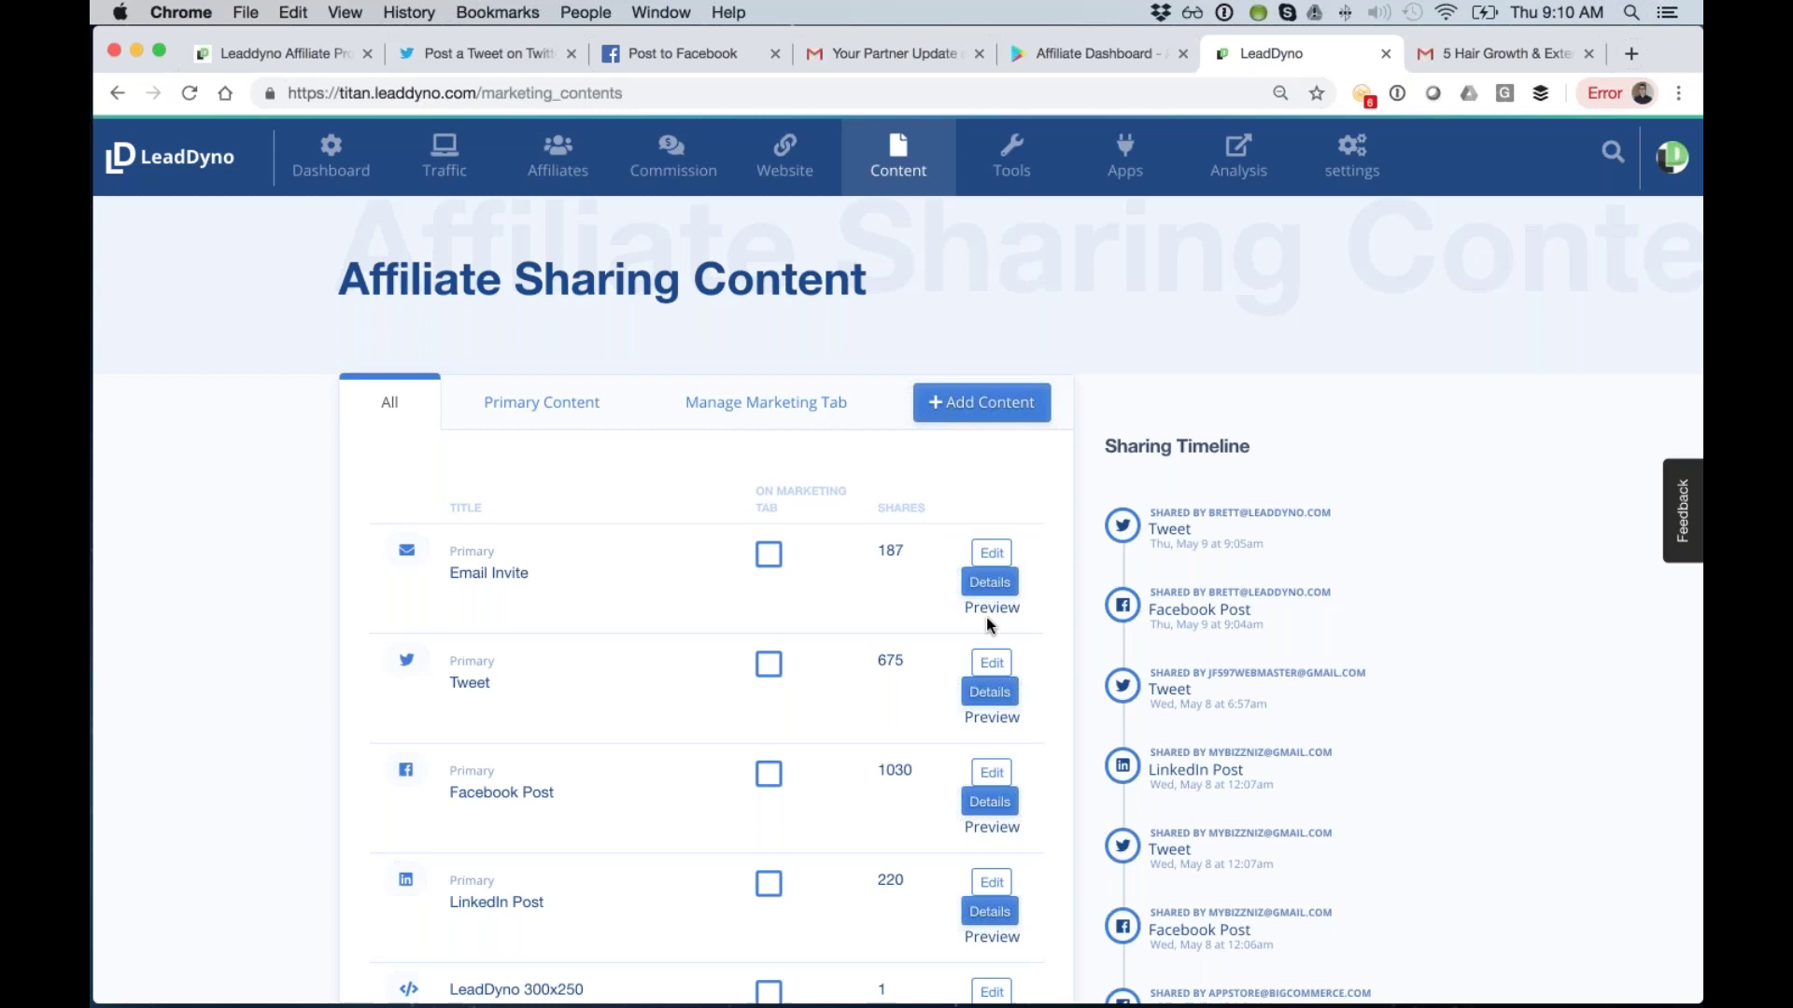
scroll(986, 618, "down", 1)
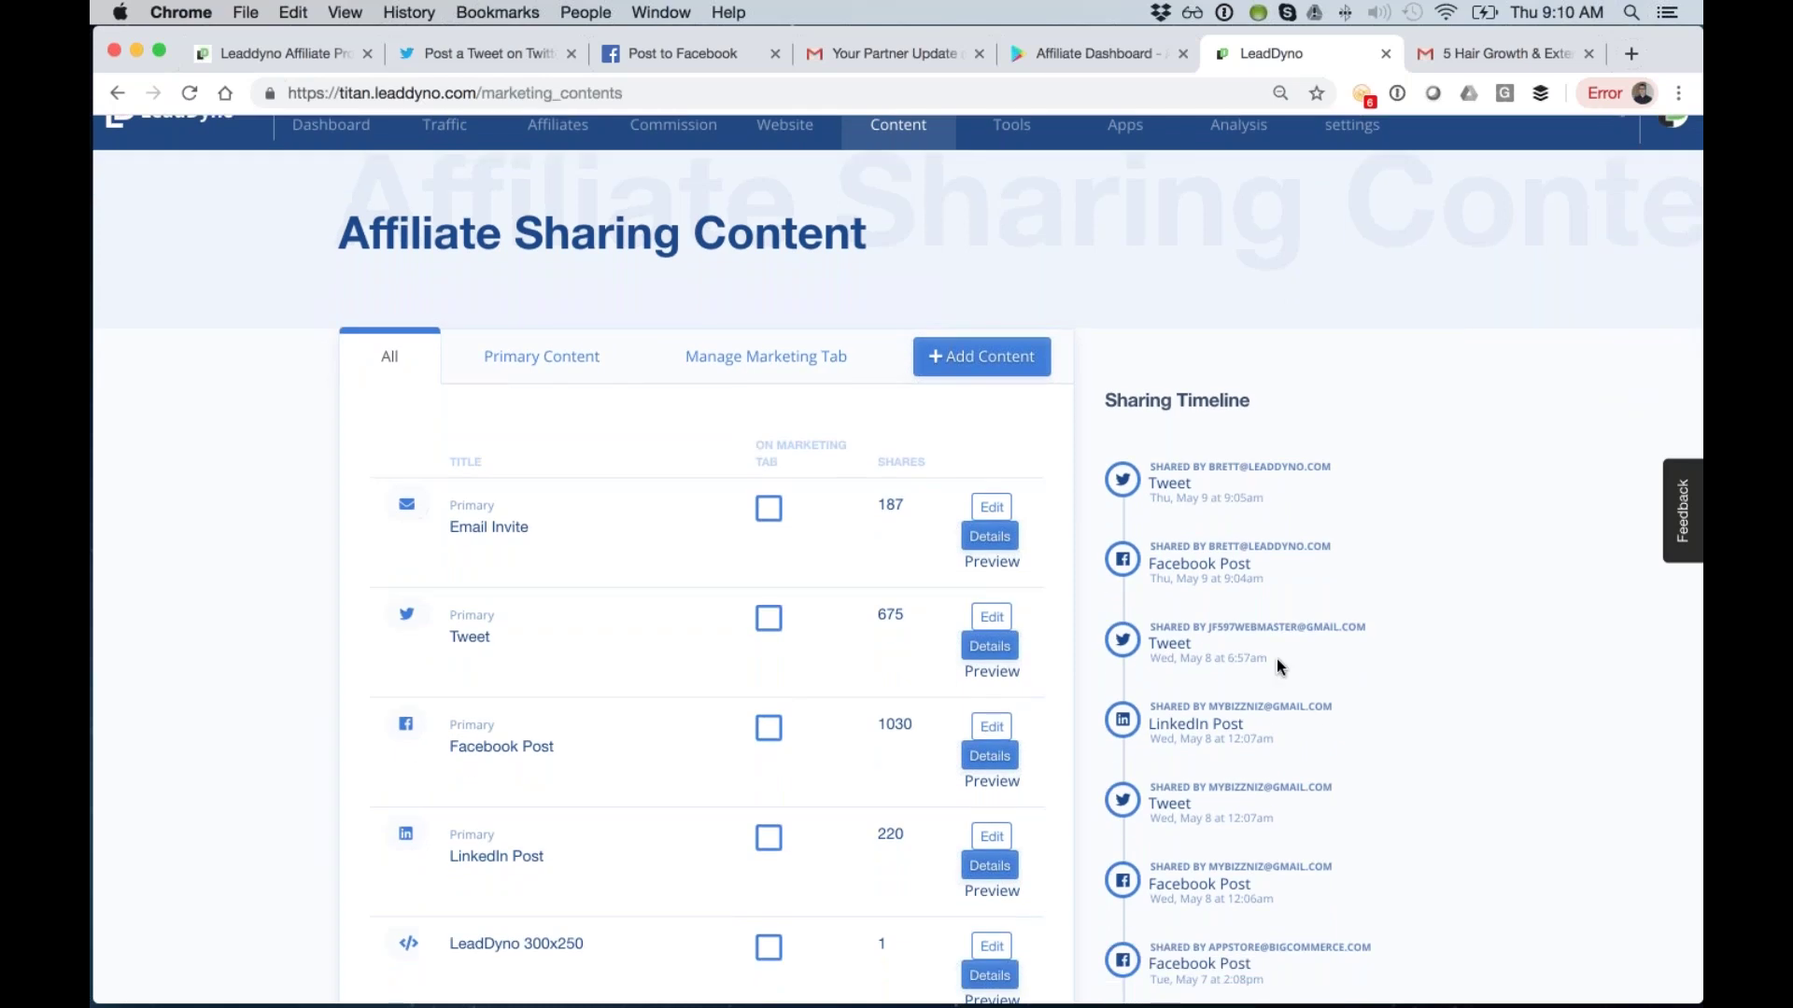
scroll(1275, 658, "down", 1)
scroll(1264, 614, "up", 2)
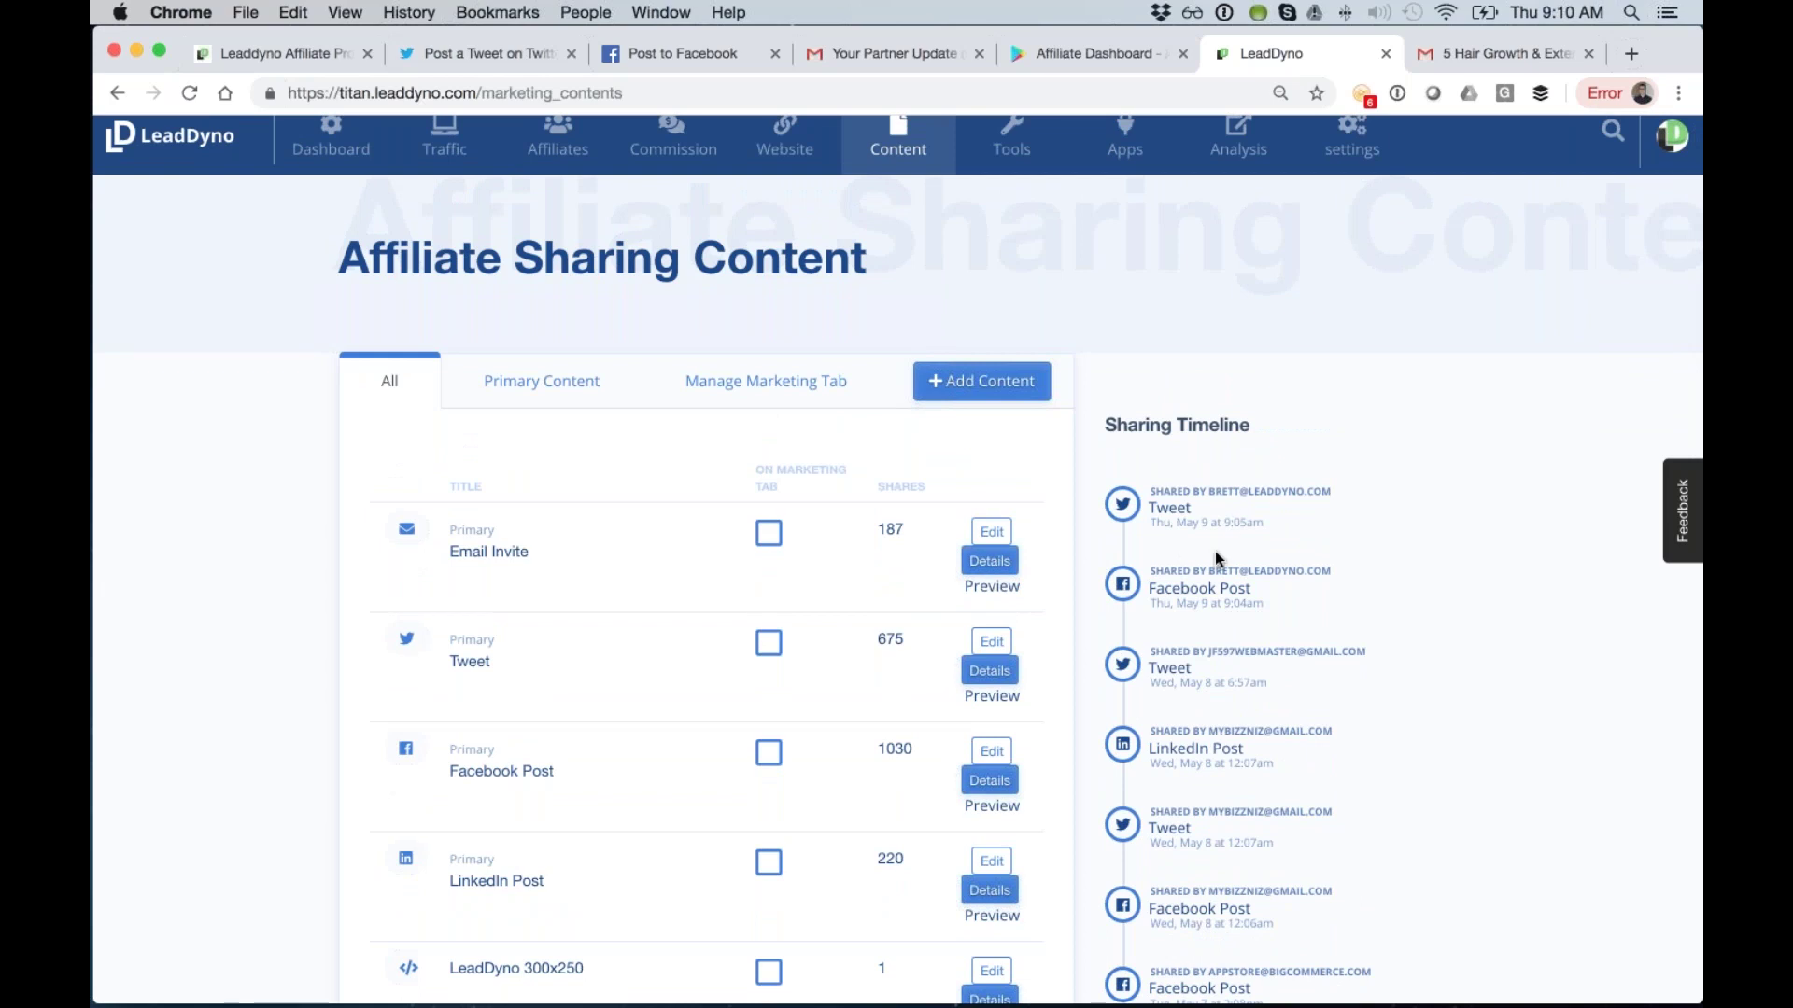
scroll(619, 600, "down", 2)
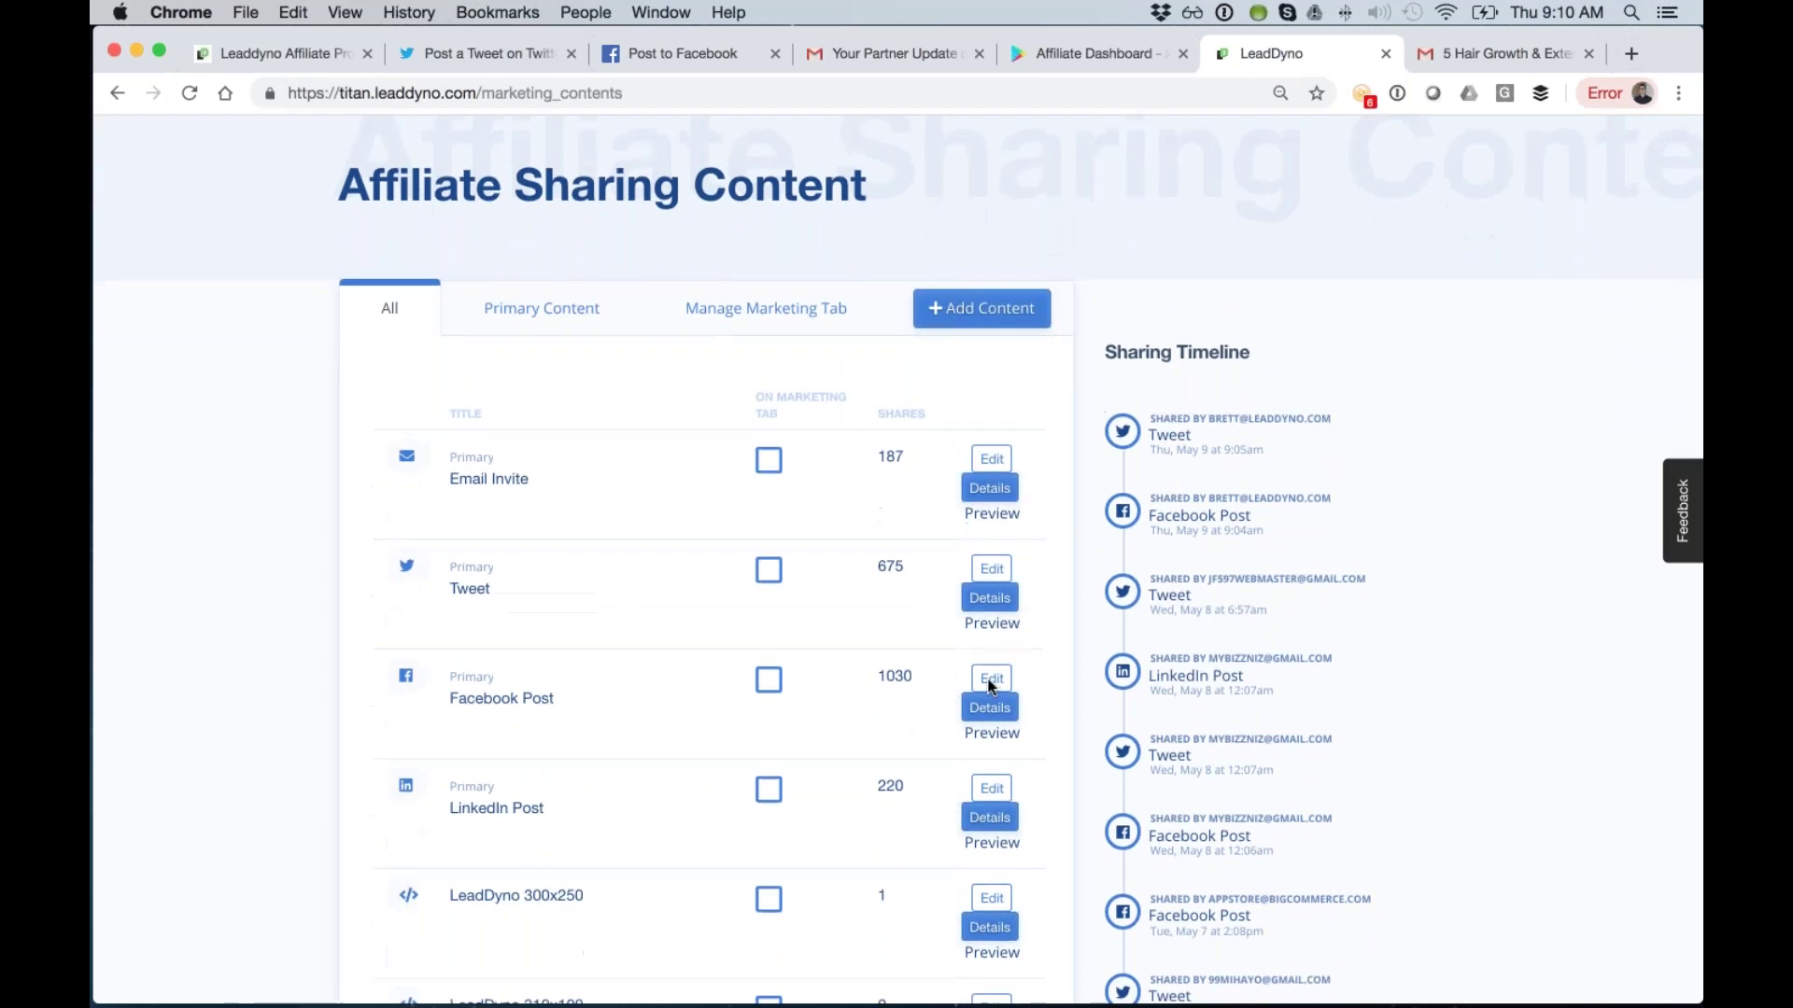
left_click(991, 681)
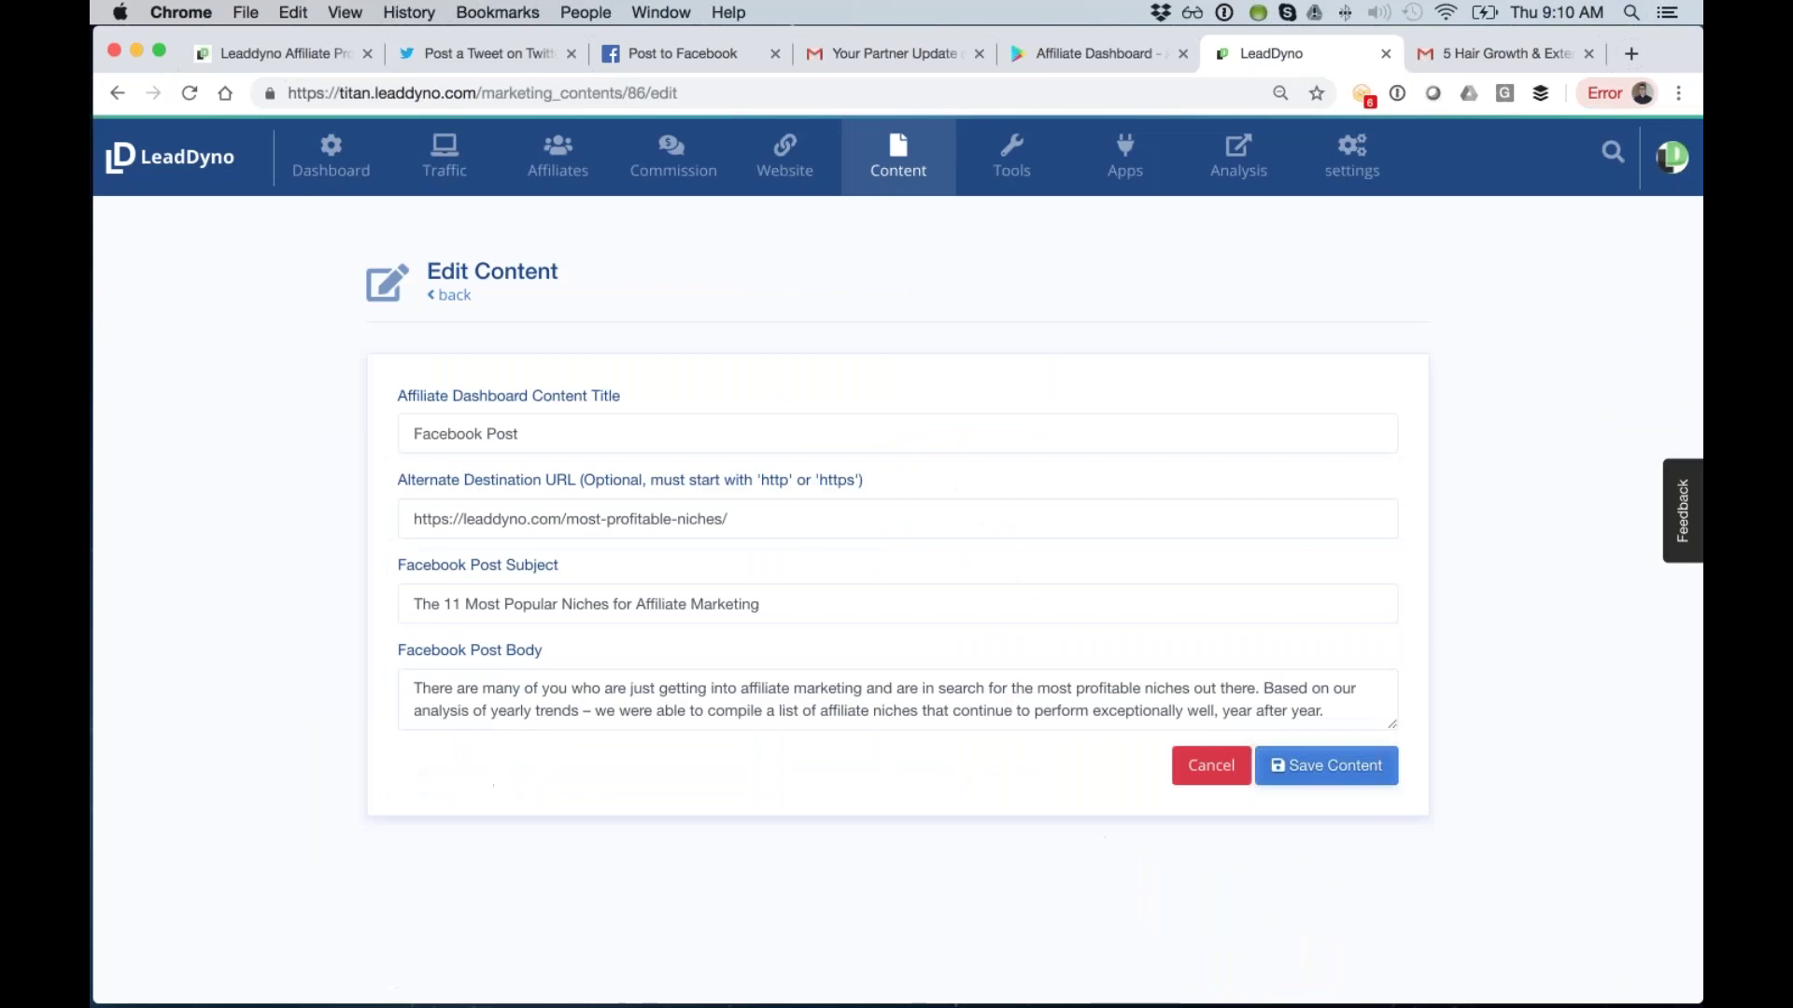
Compare the Facebook Post's alternate destination URL with its Facebook share preview, then go back to Content.
triple_click(549, 518)
left_click(659, 48)
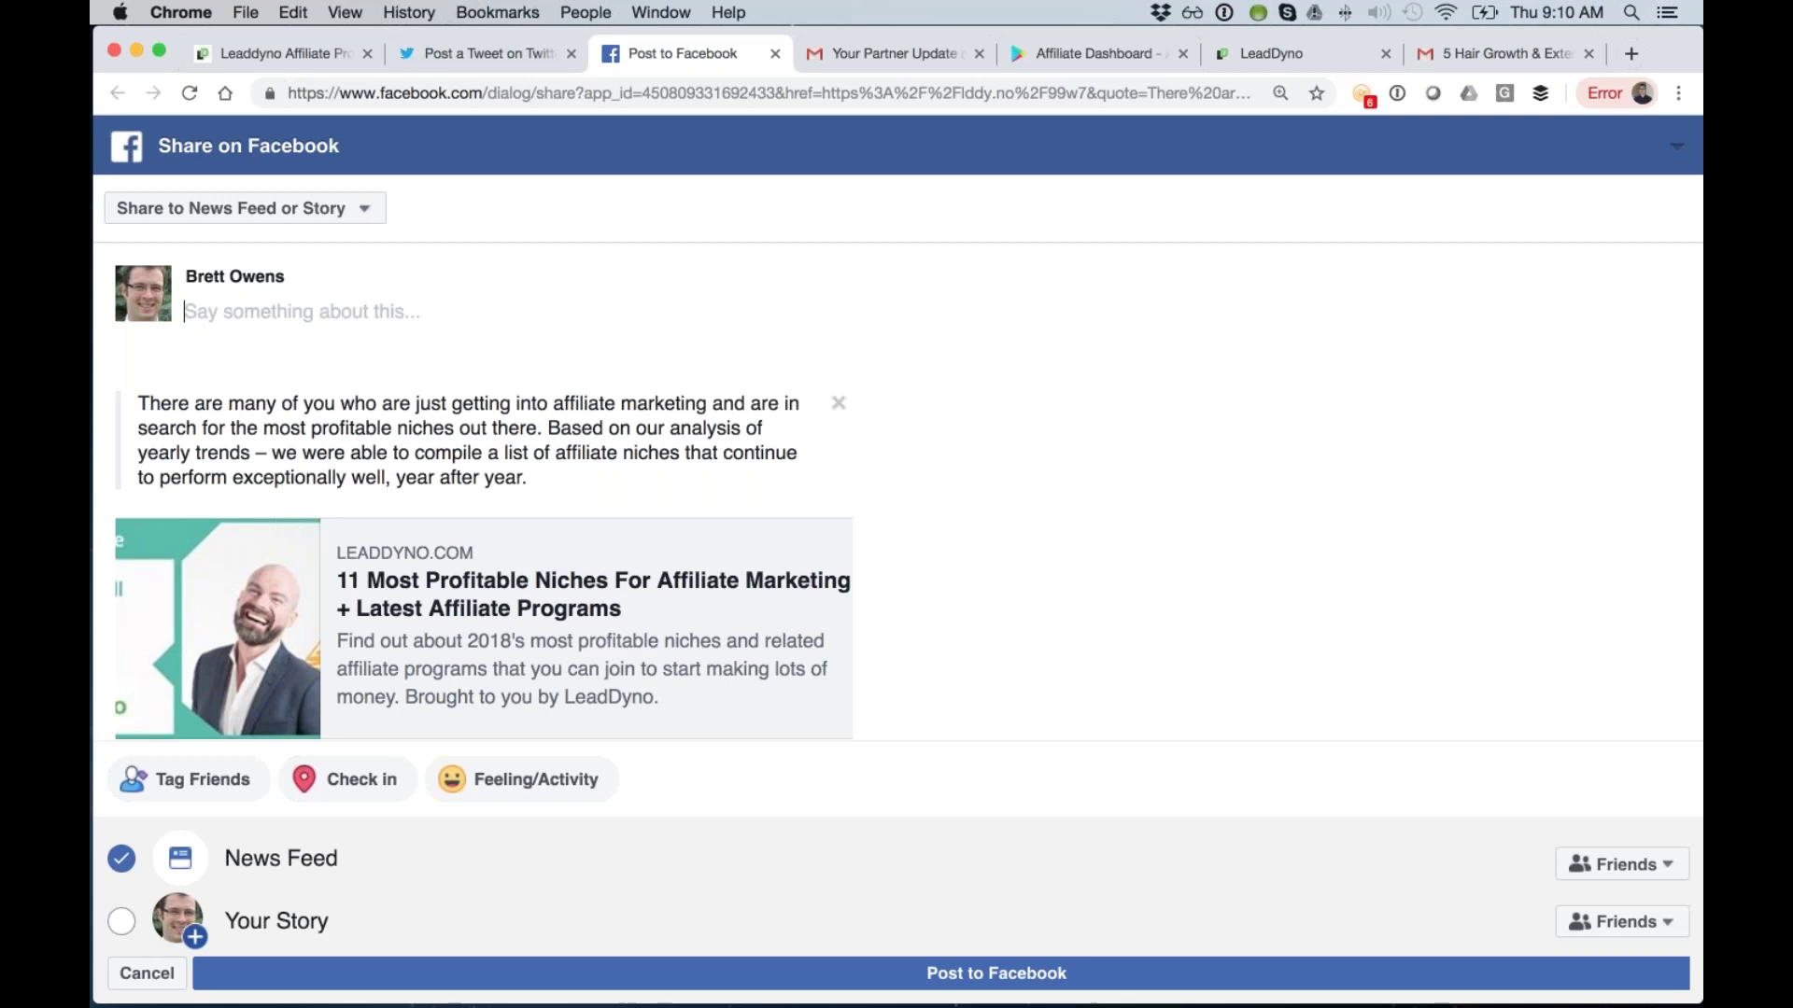
left_click(1266, 57)
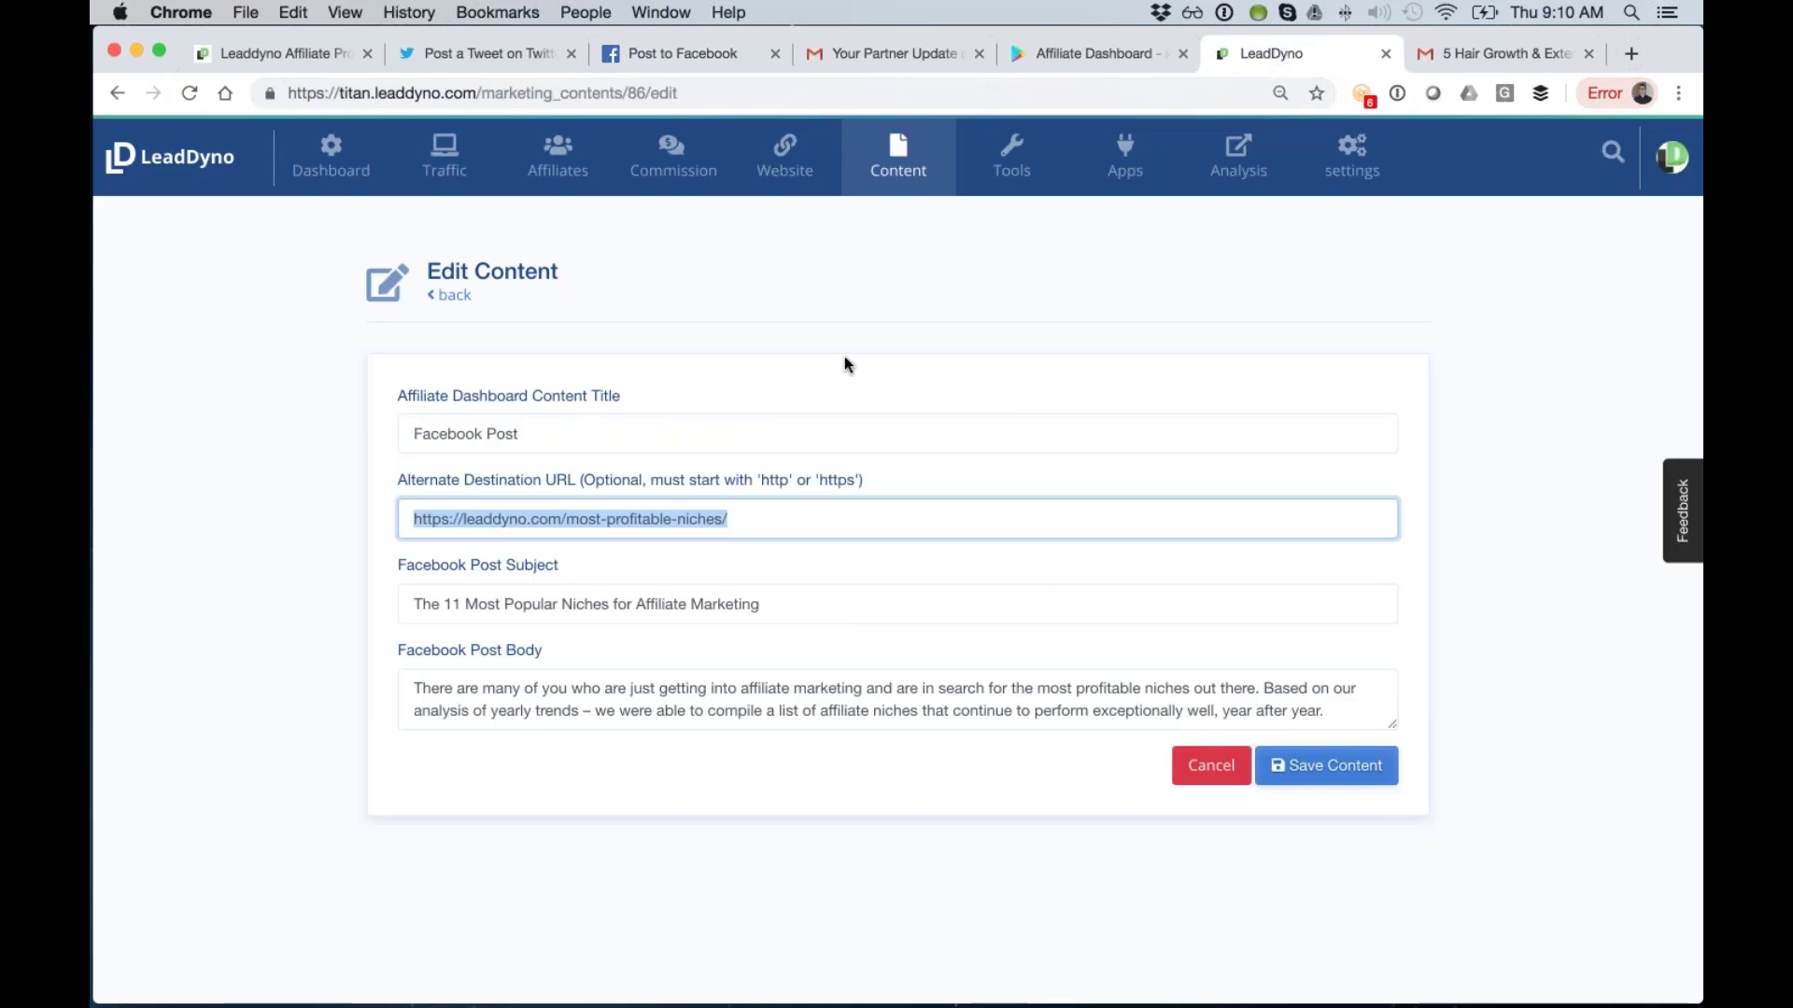
left_click(898, 165)
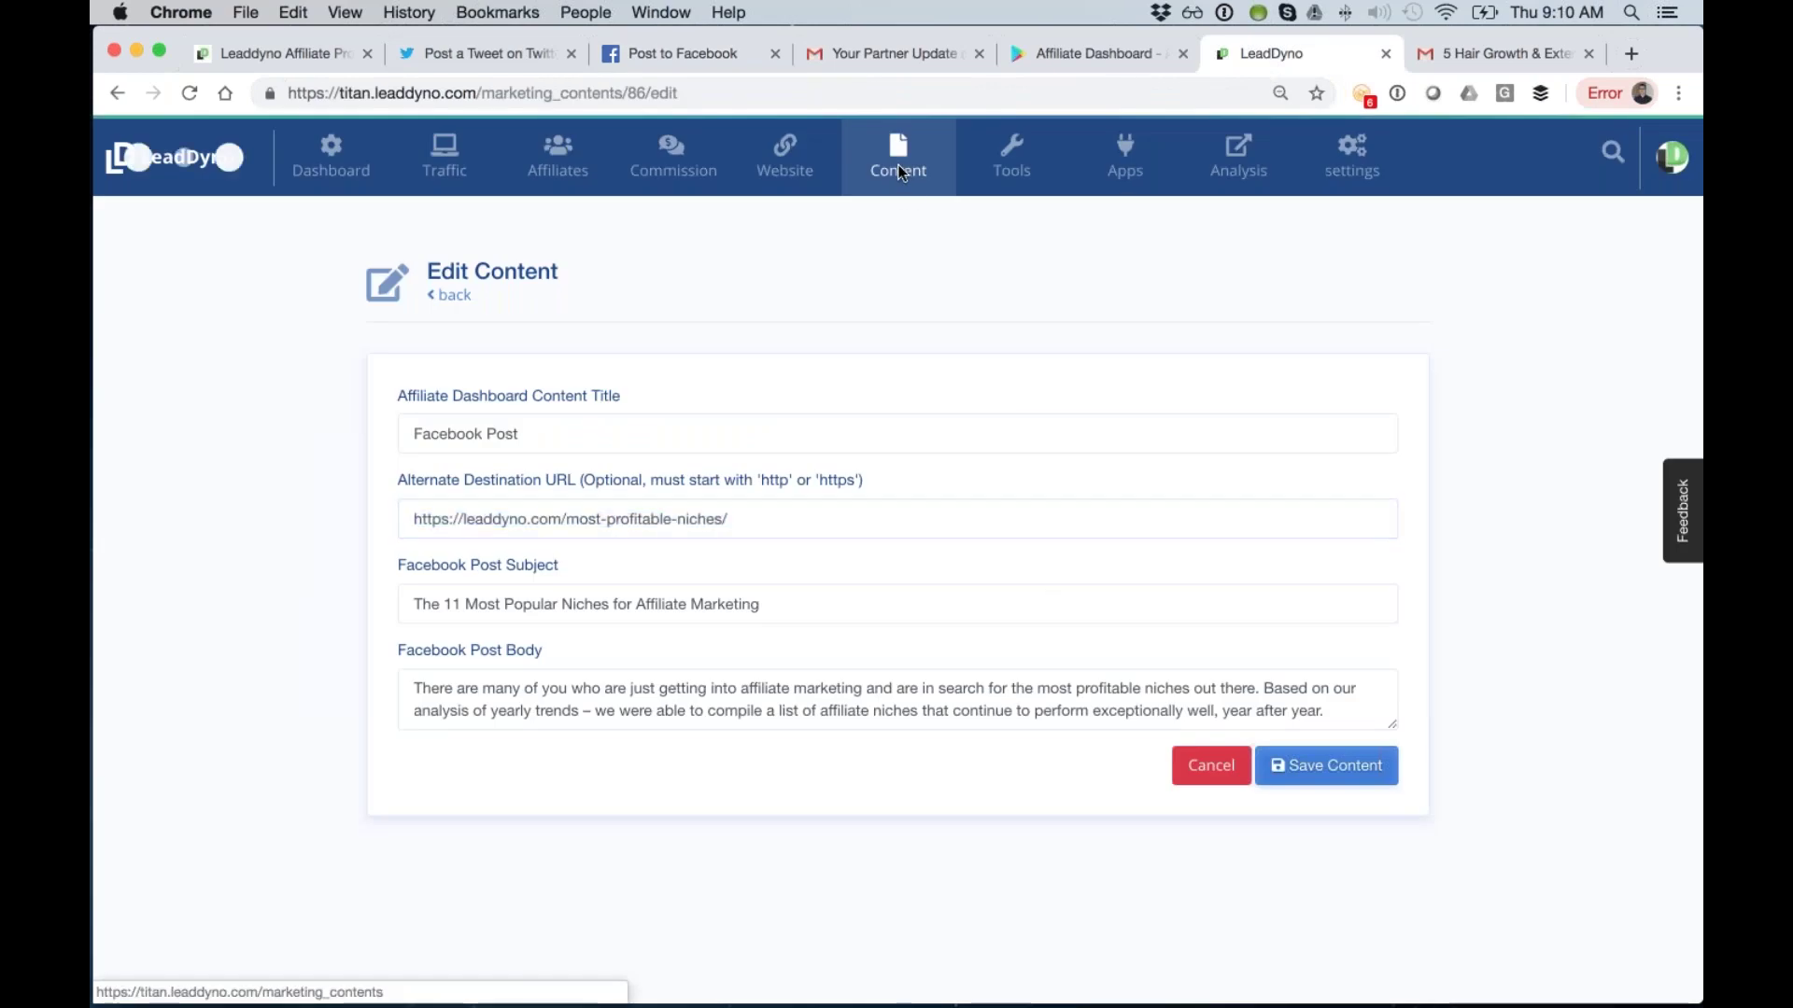
left_click(990, 664)
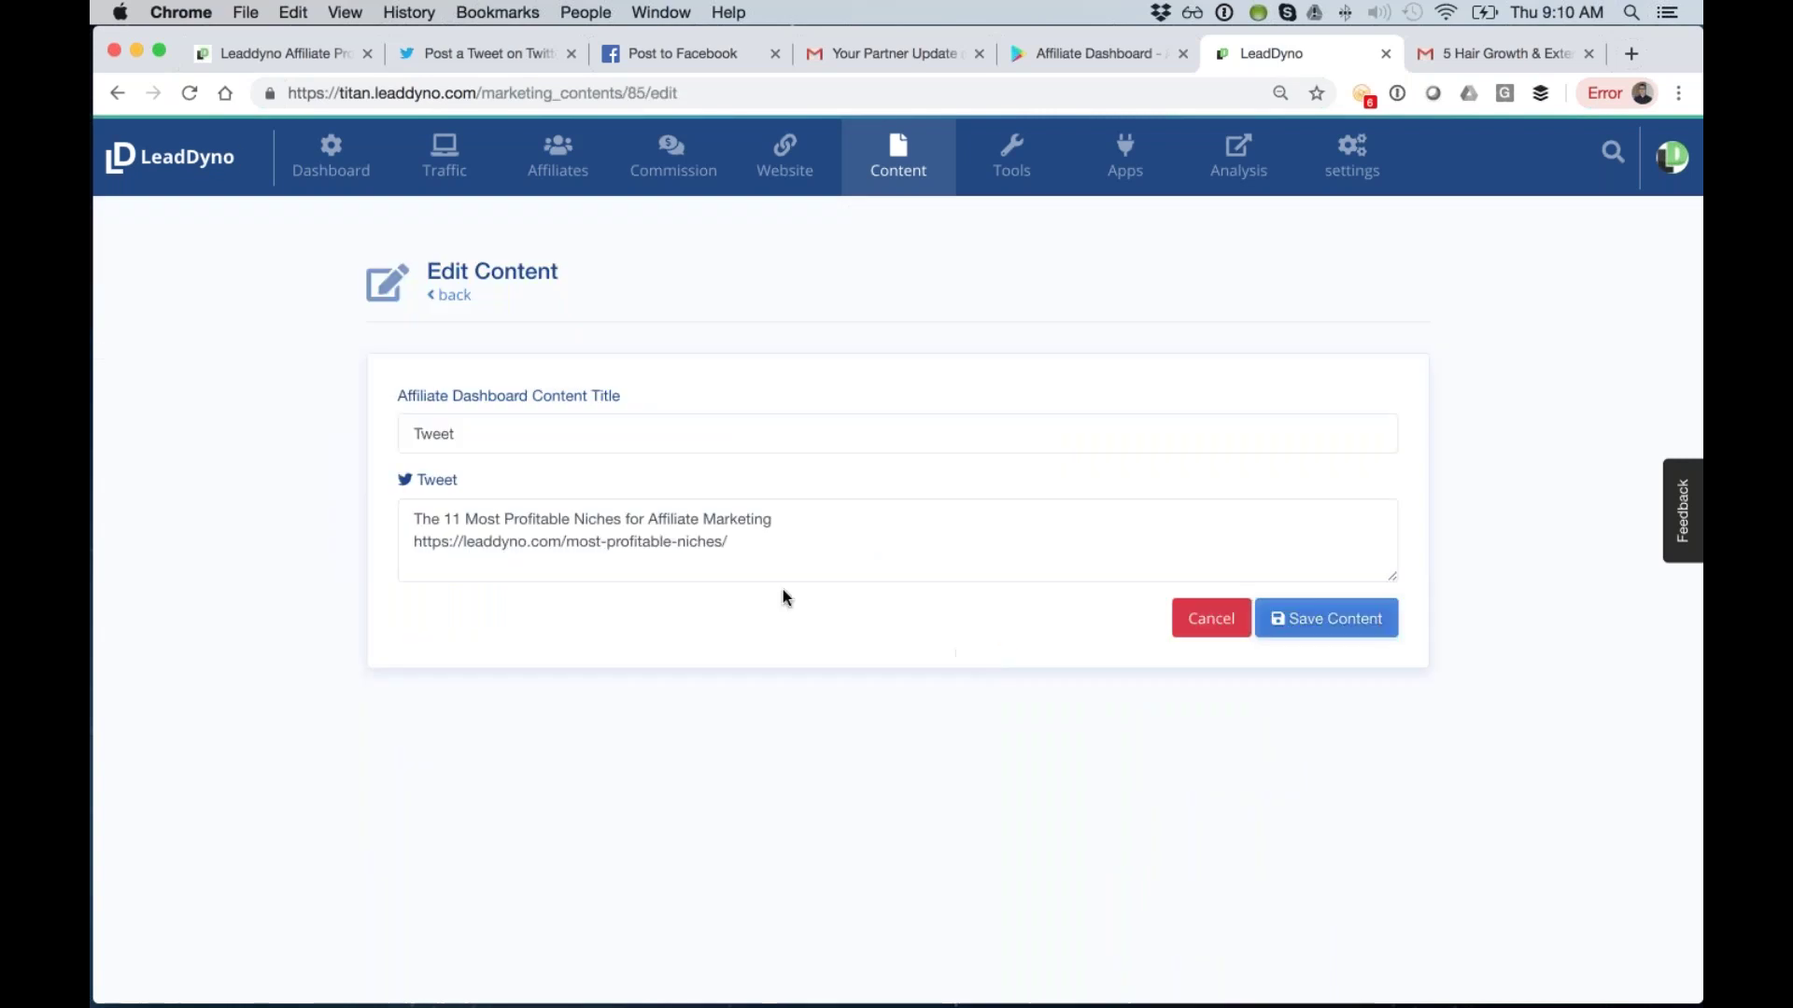
left_click_drag(766, 548, 215, 438)
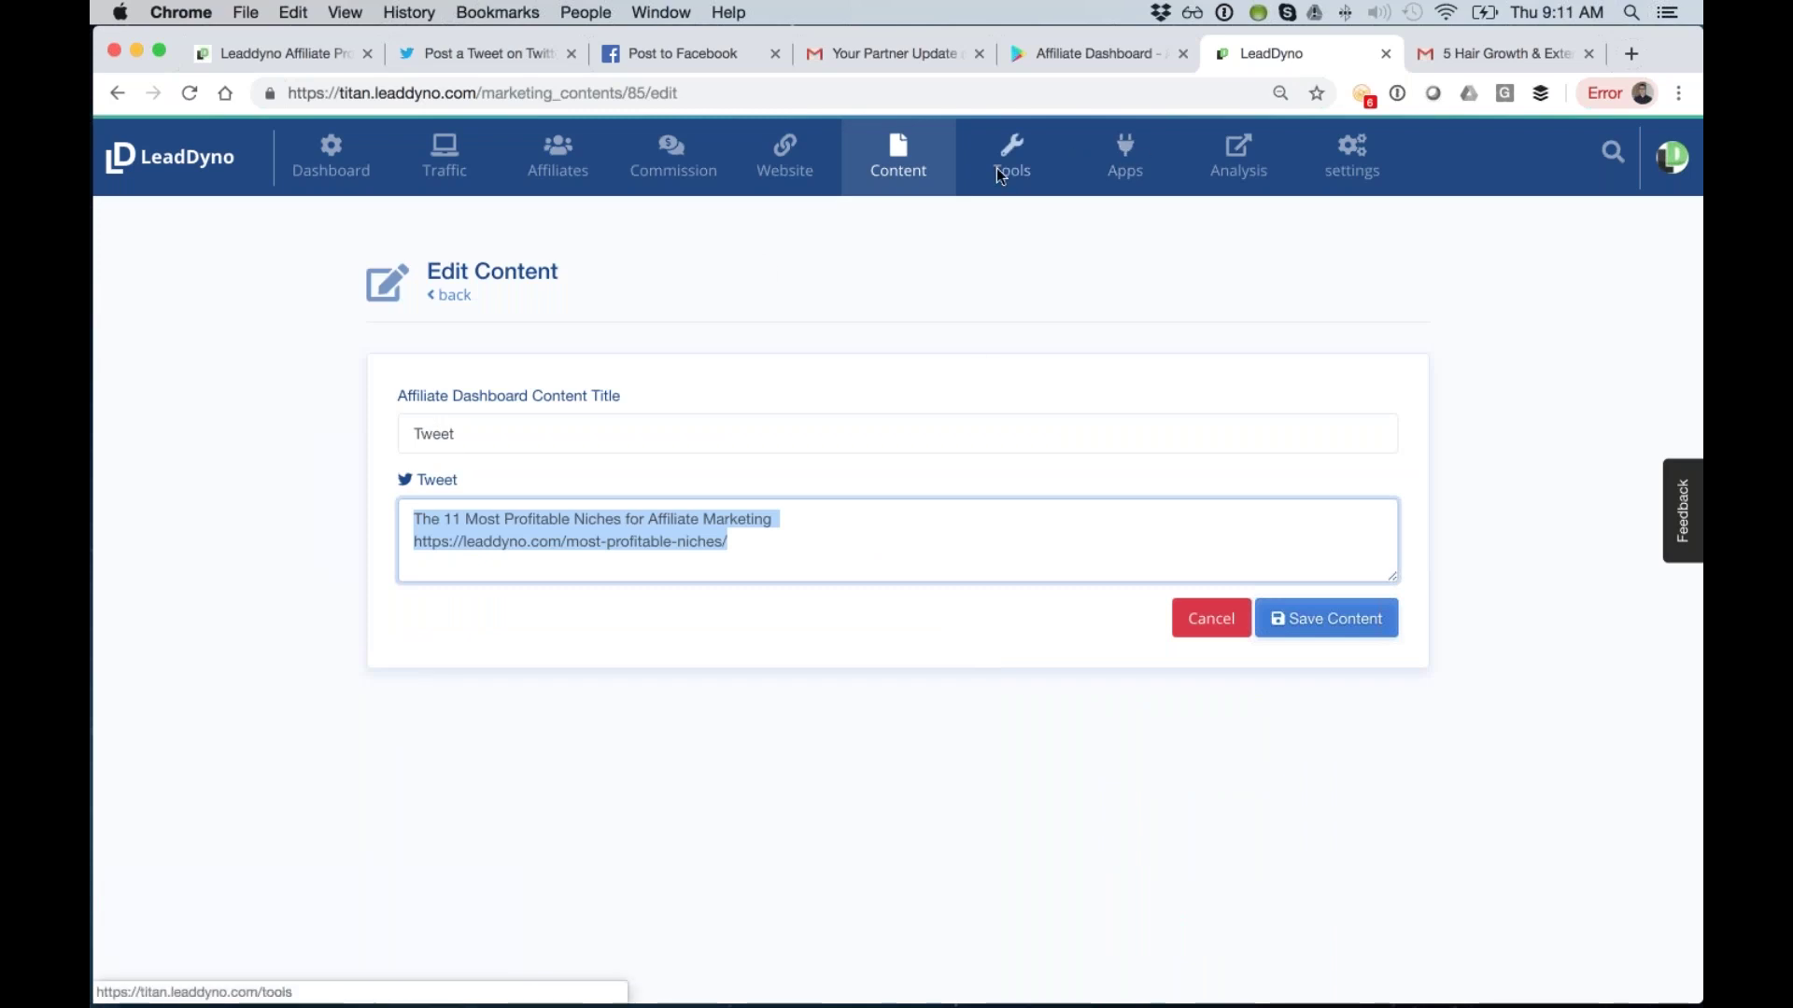
left_click(299, 63)
scroll(896, 560, "down", 3)
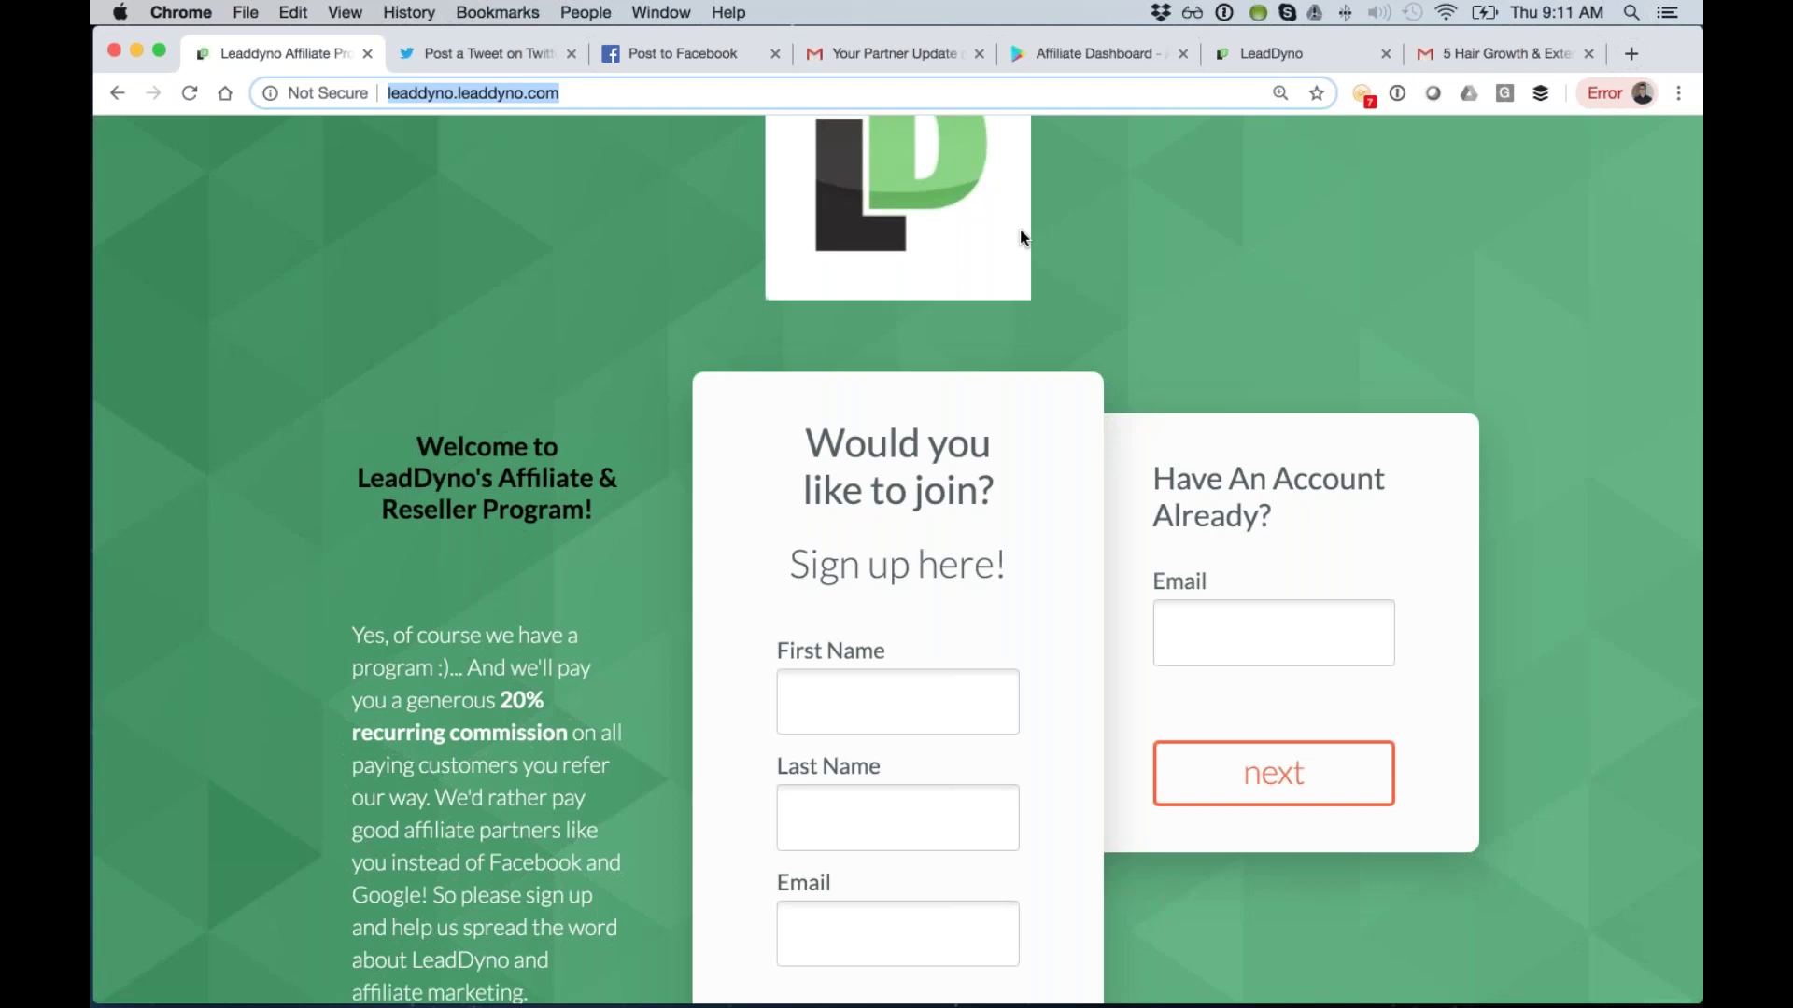
left_click(1241, 52)
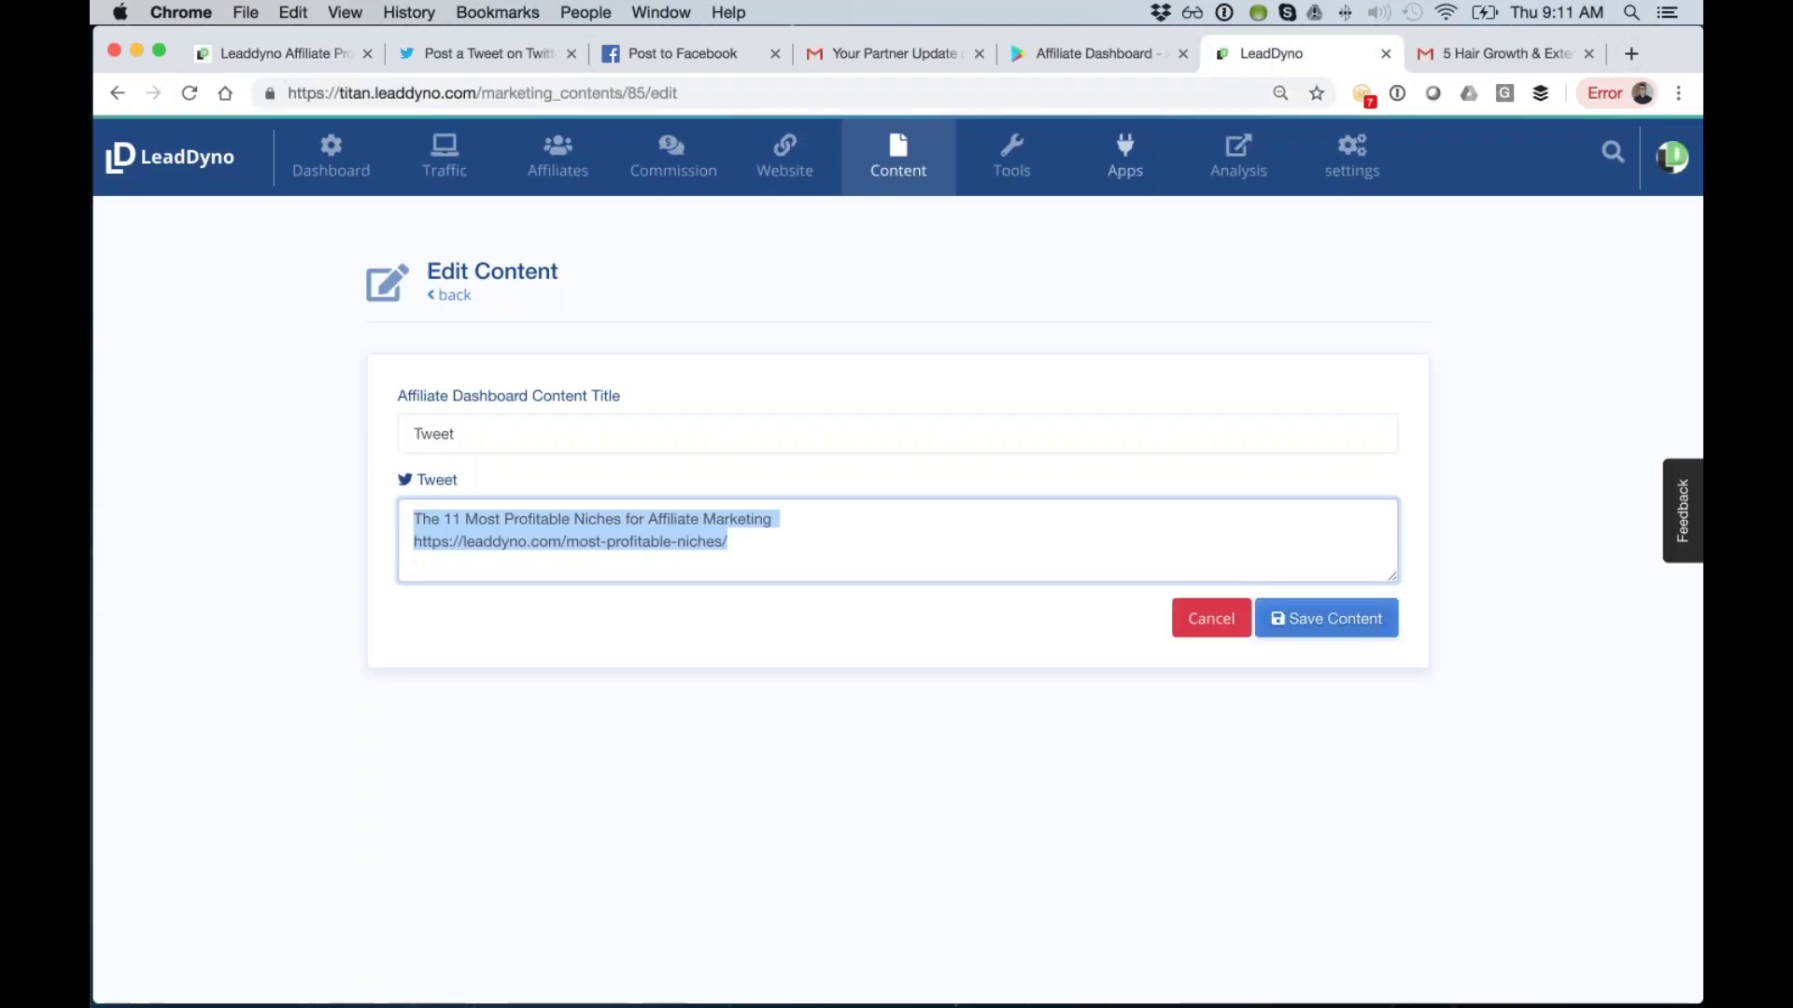
Review the Affiliate Invitation Email settings under Tools, then return to the Tools overview.
left_click(1002, 170)
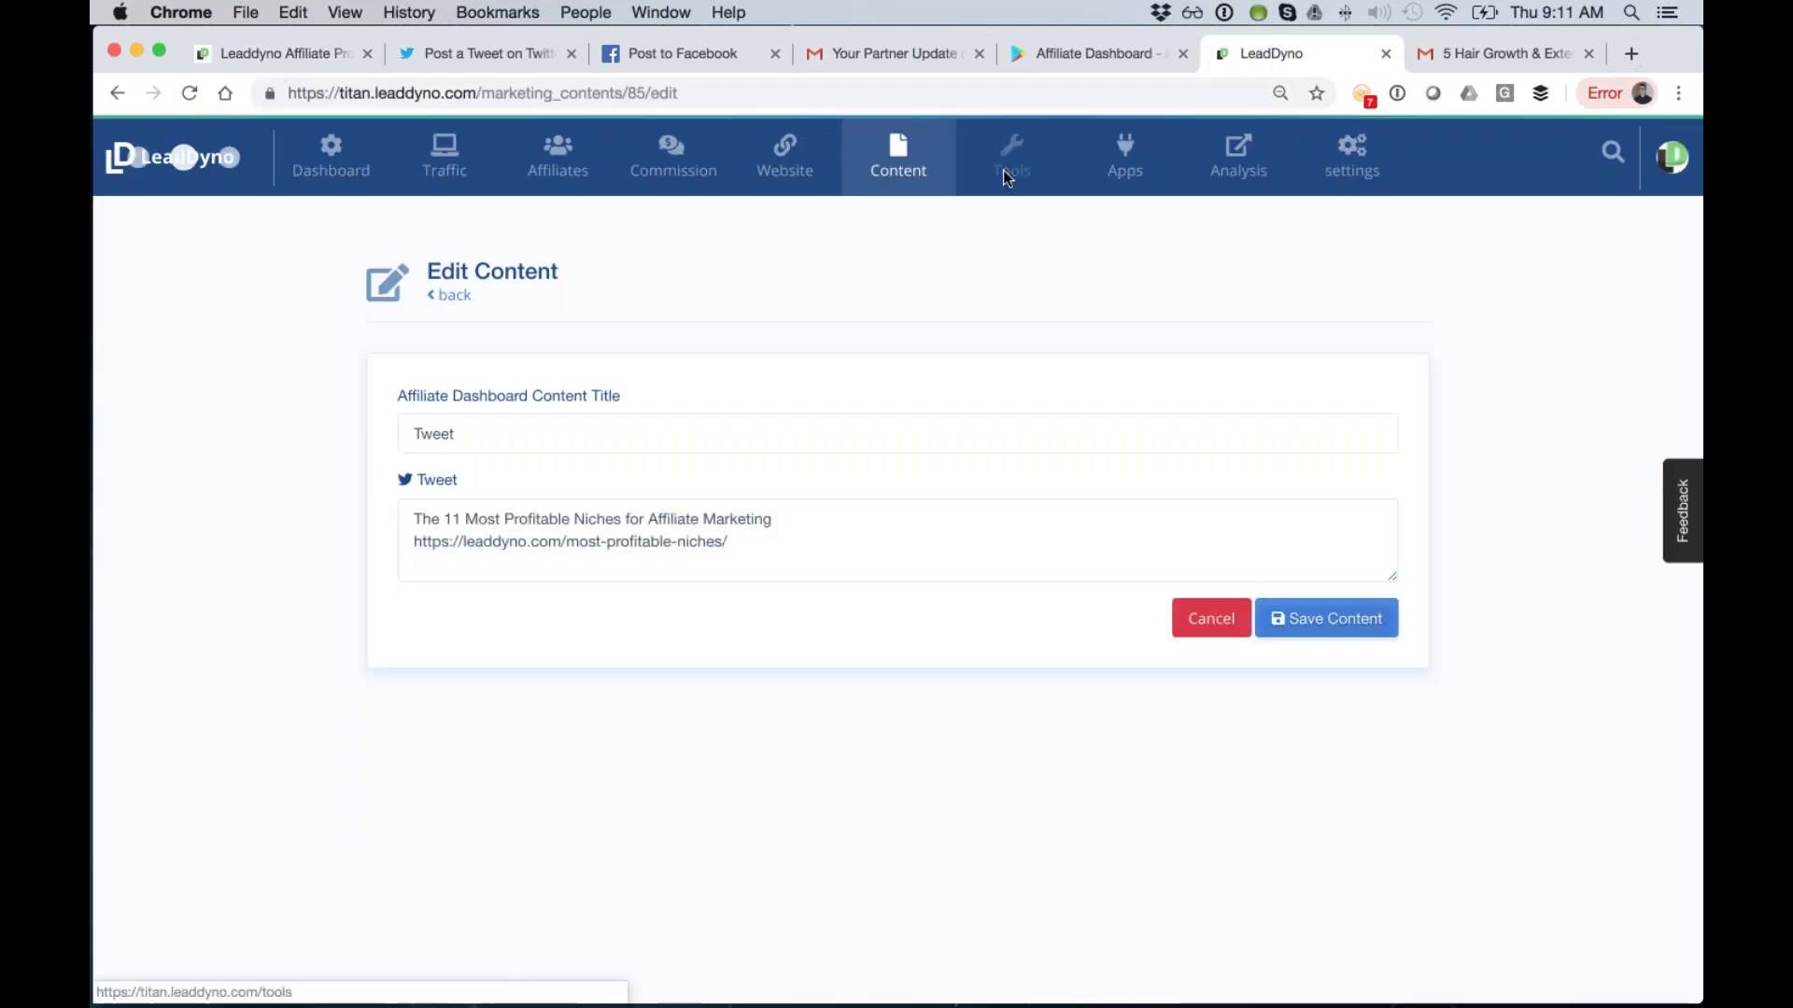
left_click(597, 944)
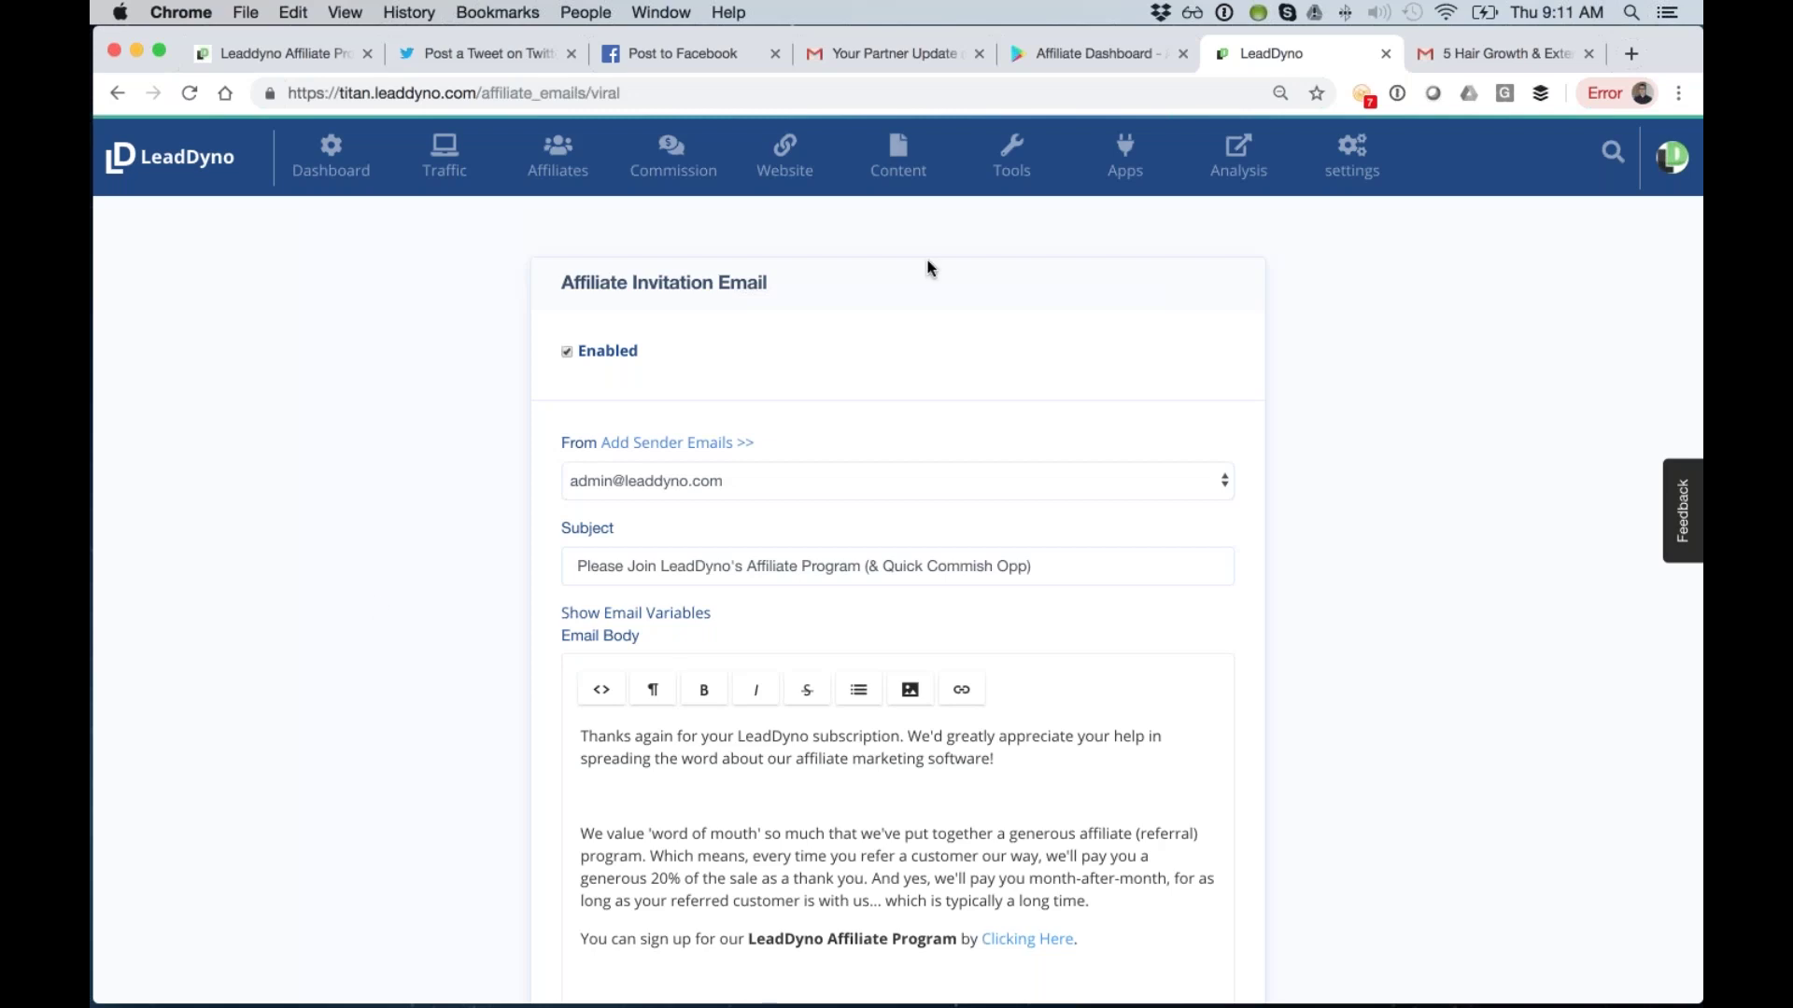
left_click(984, 170)
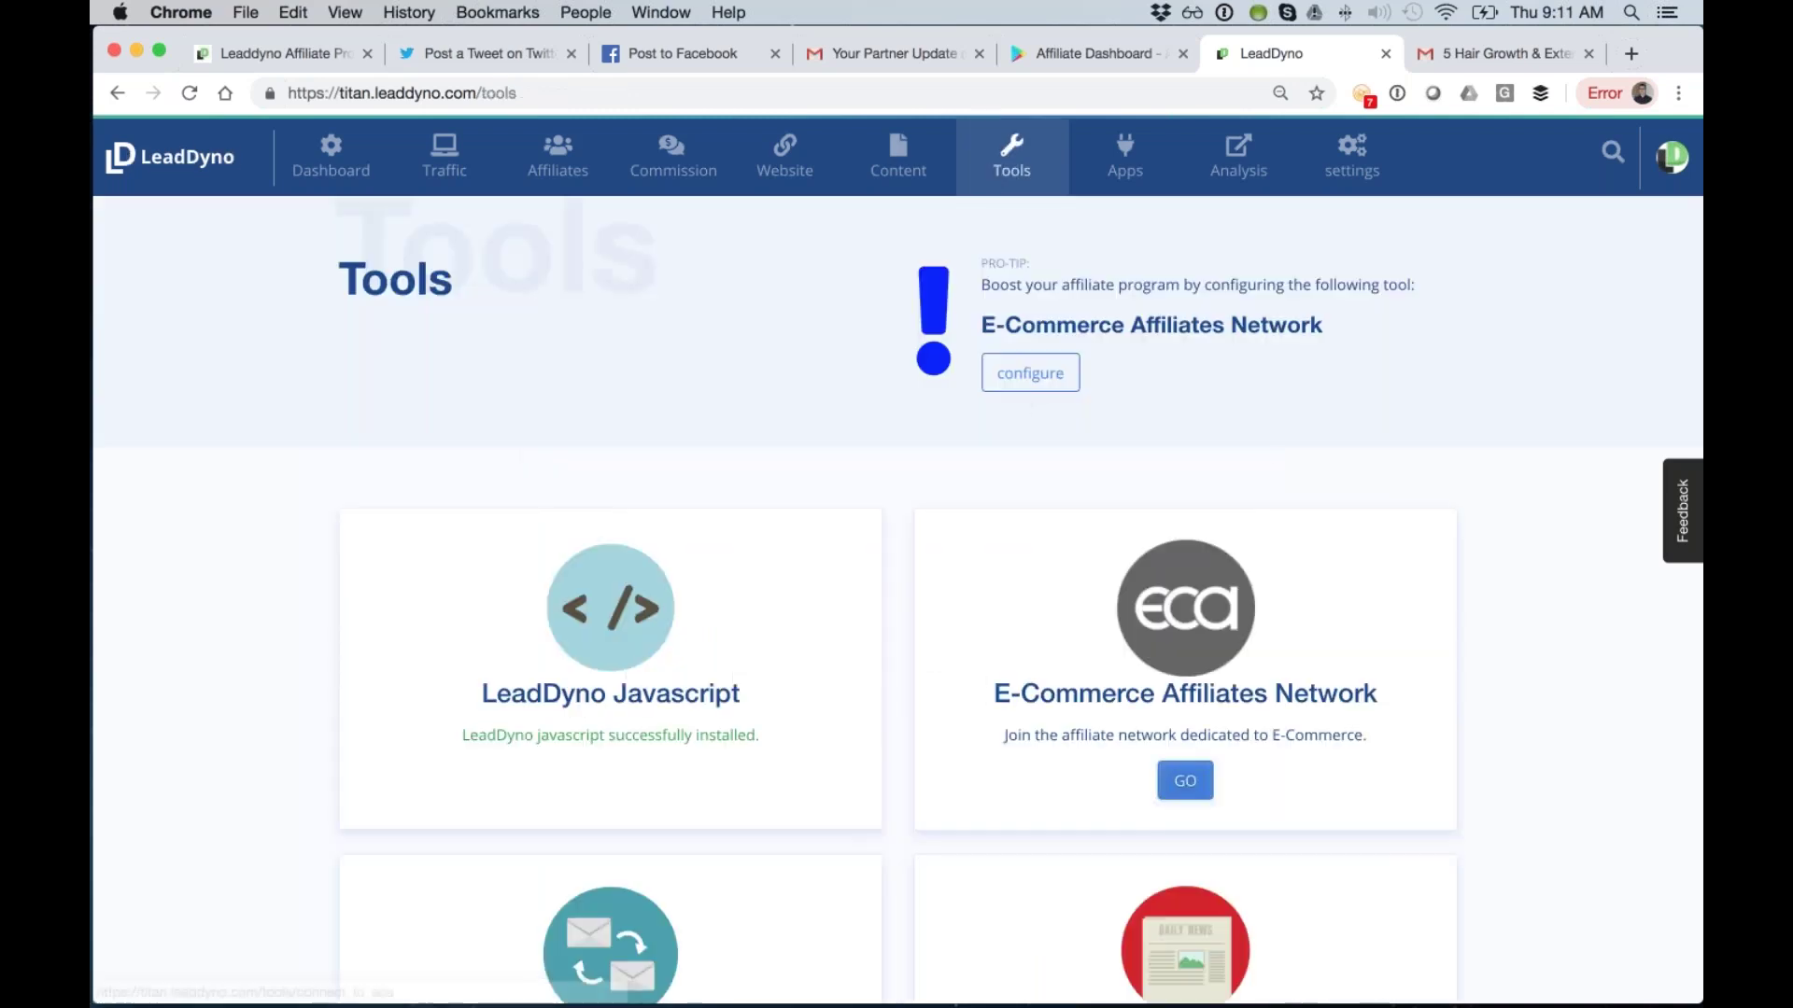
Load e-commerceaffiliates.com in a new tab and browse its affiliate program listings.
left_click(1630, 54)
type("e-")
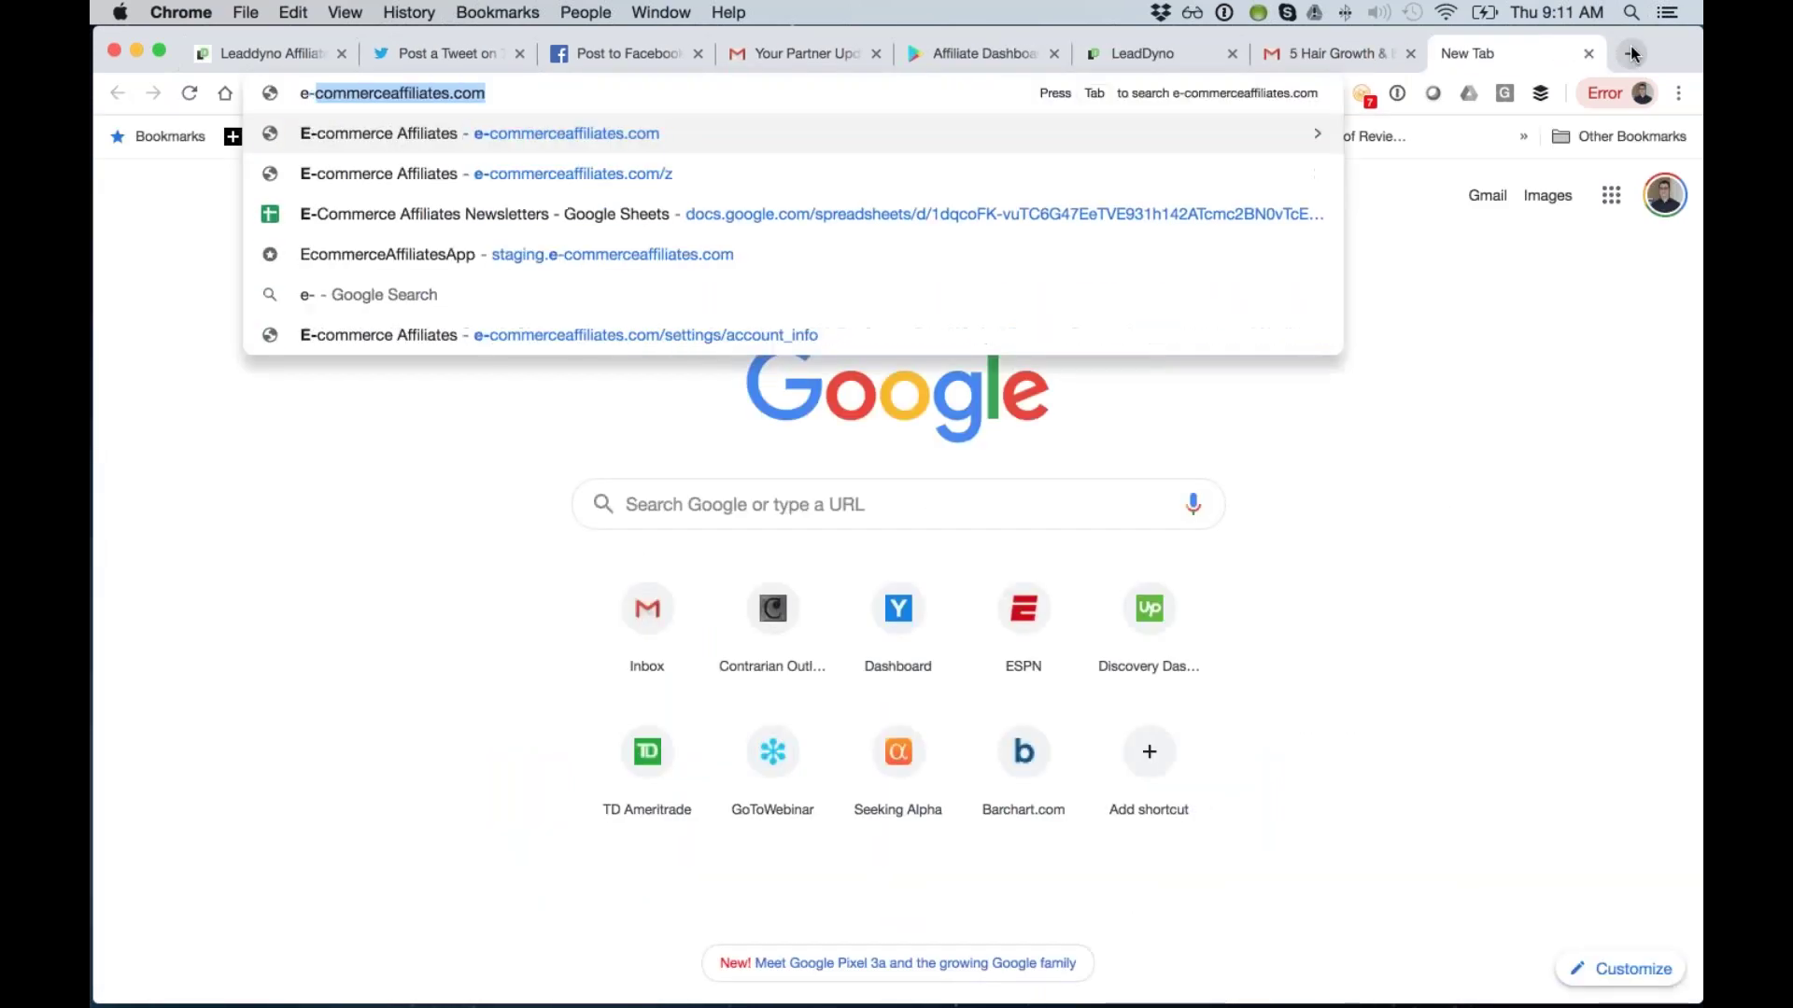
key("Return")
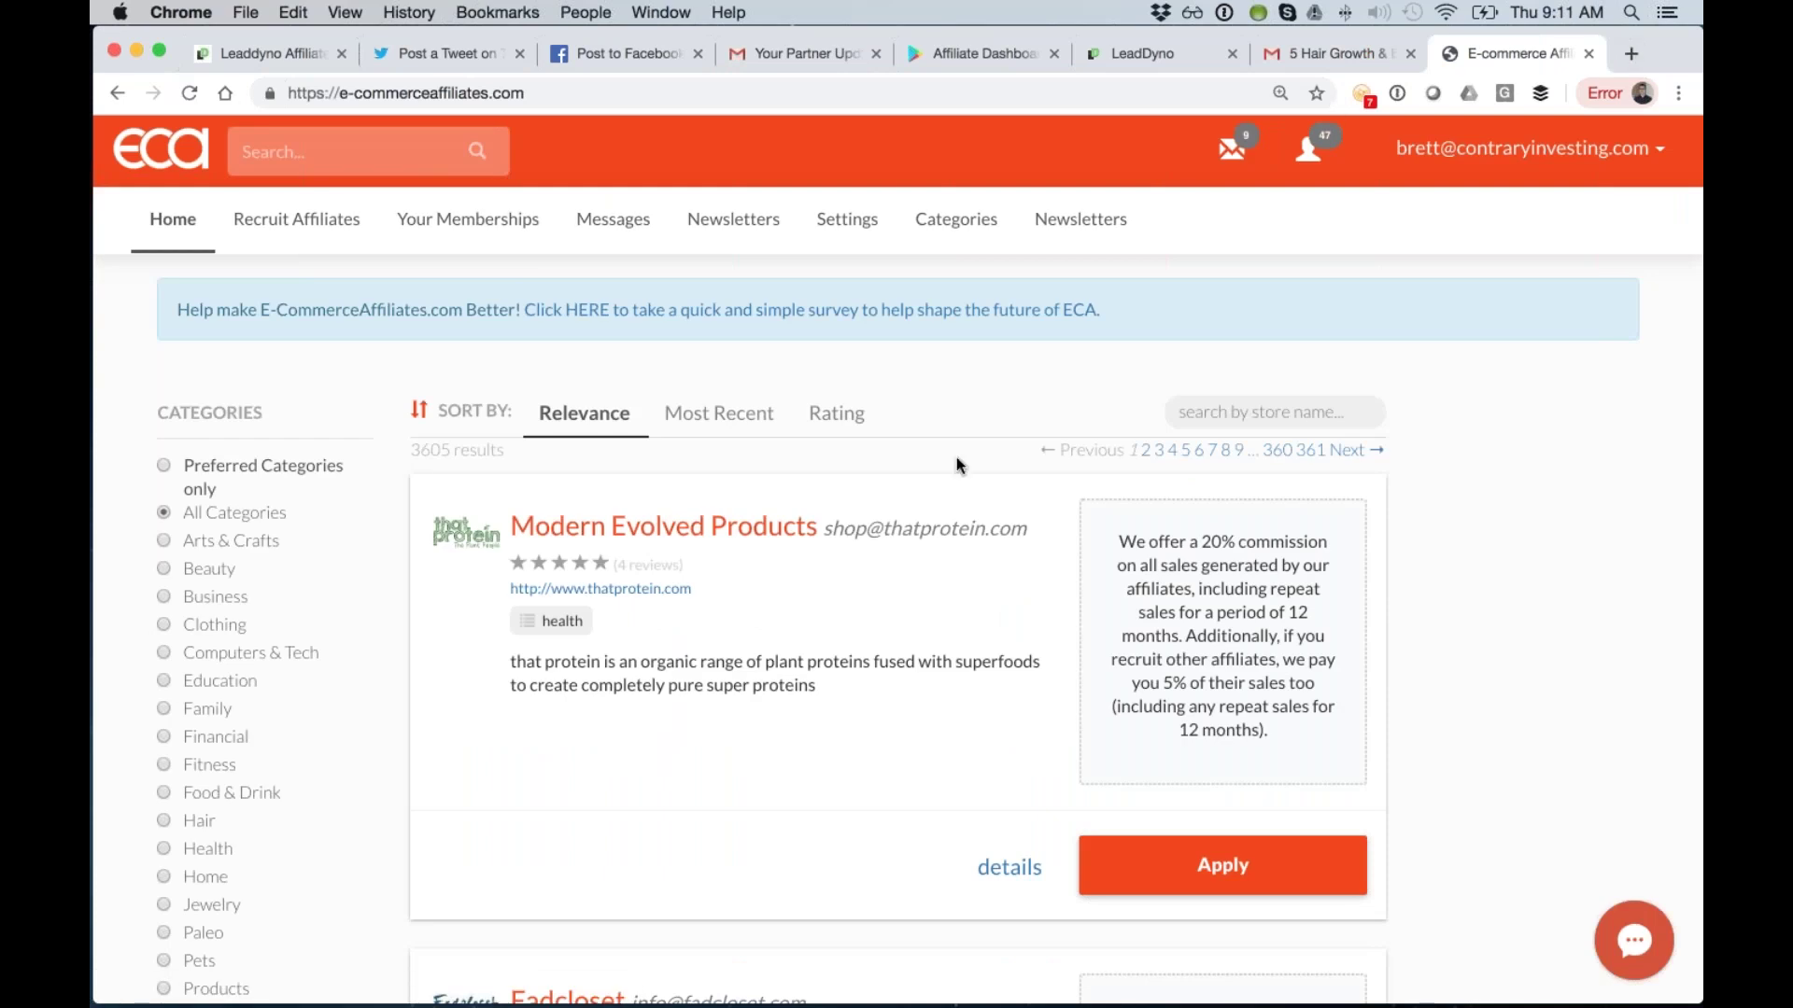
scroll(932, 546, "down", 4)
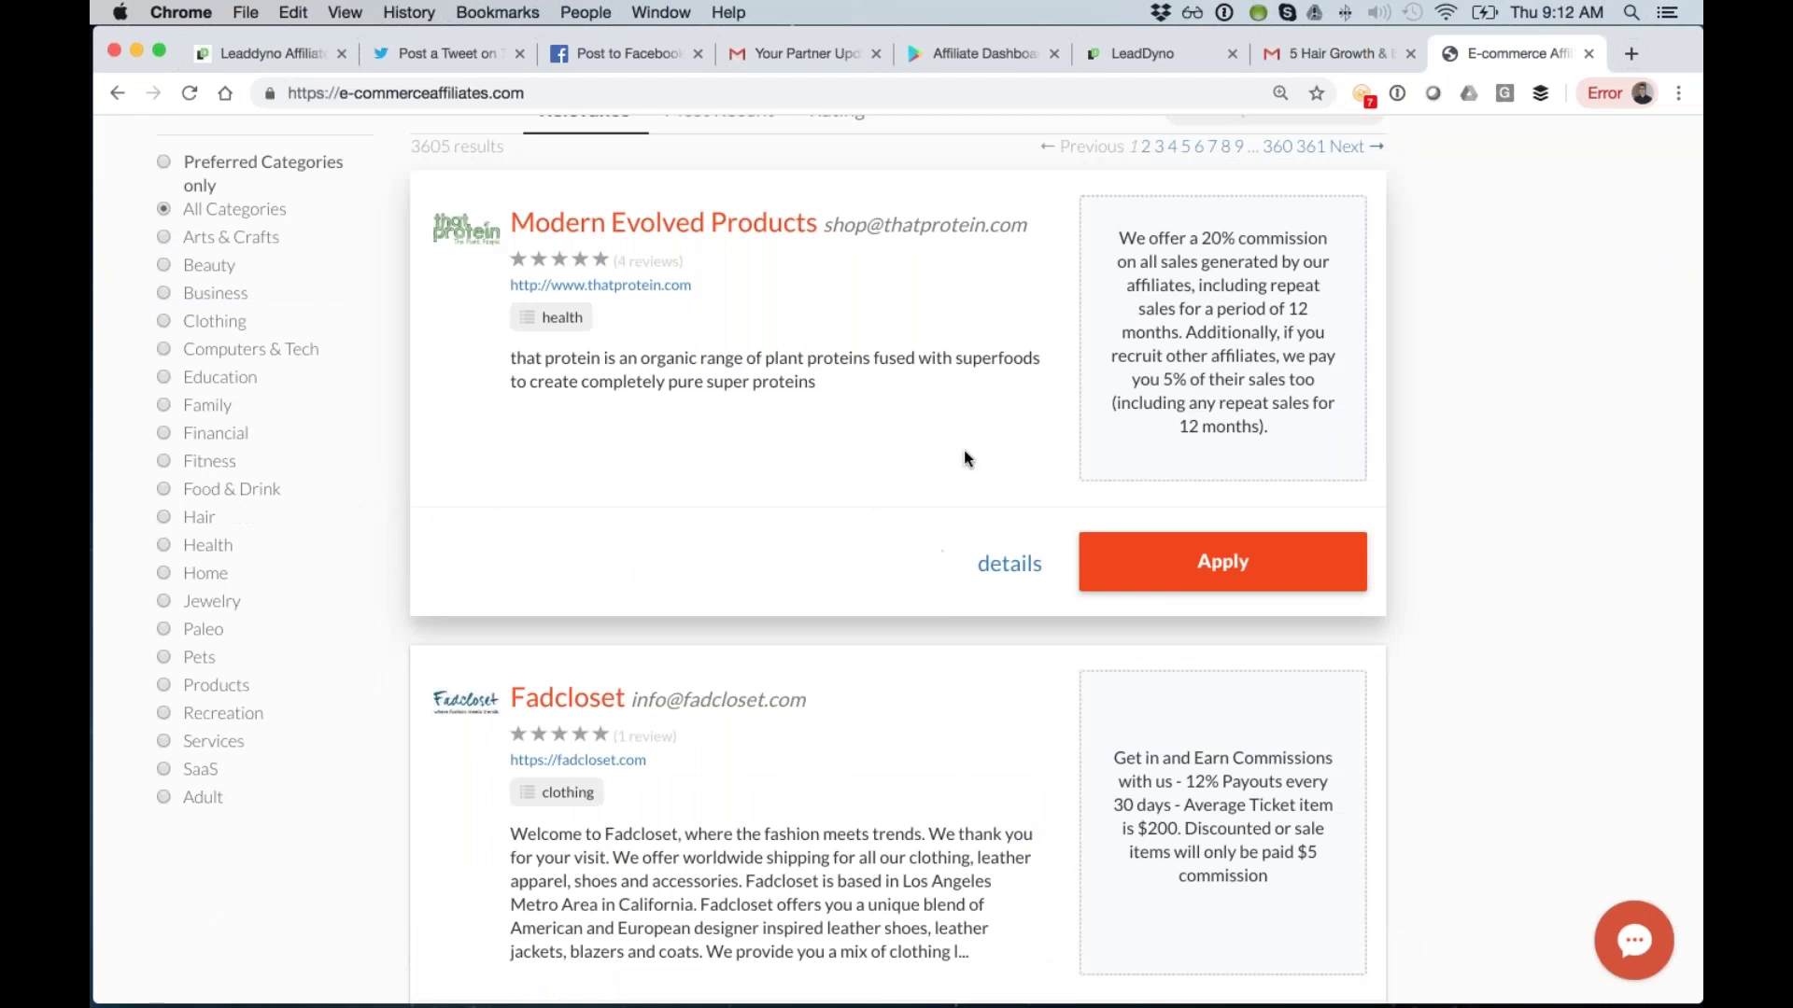
left_click(1316, 58)
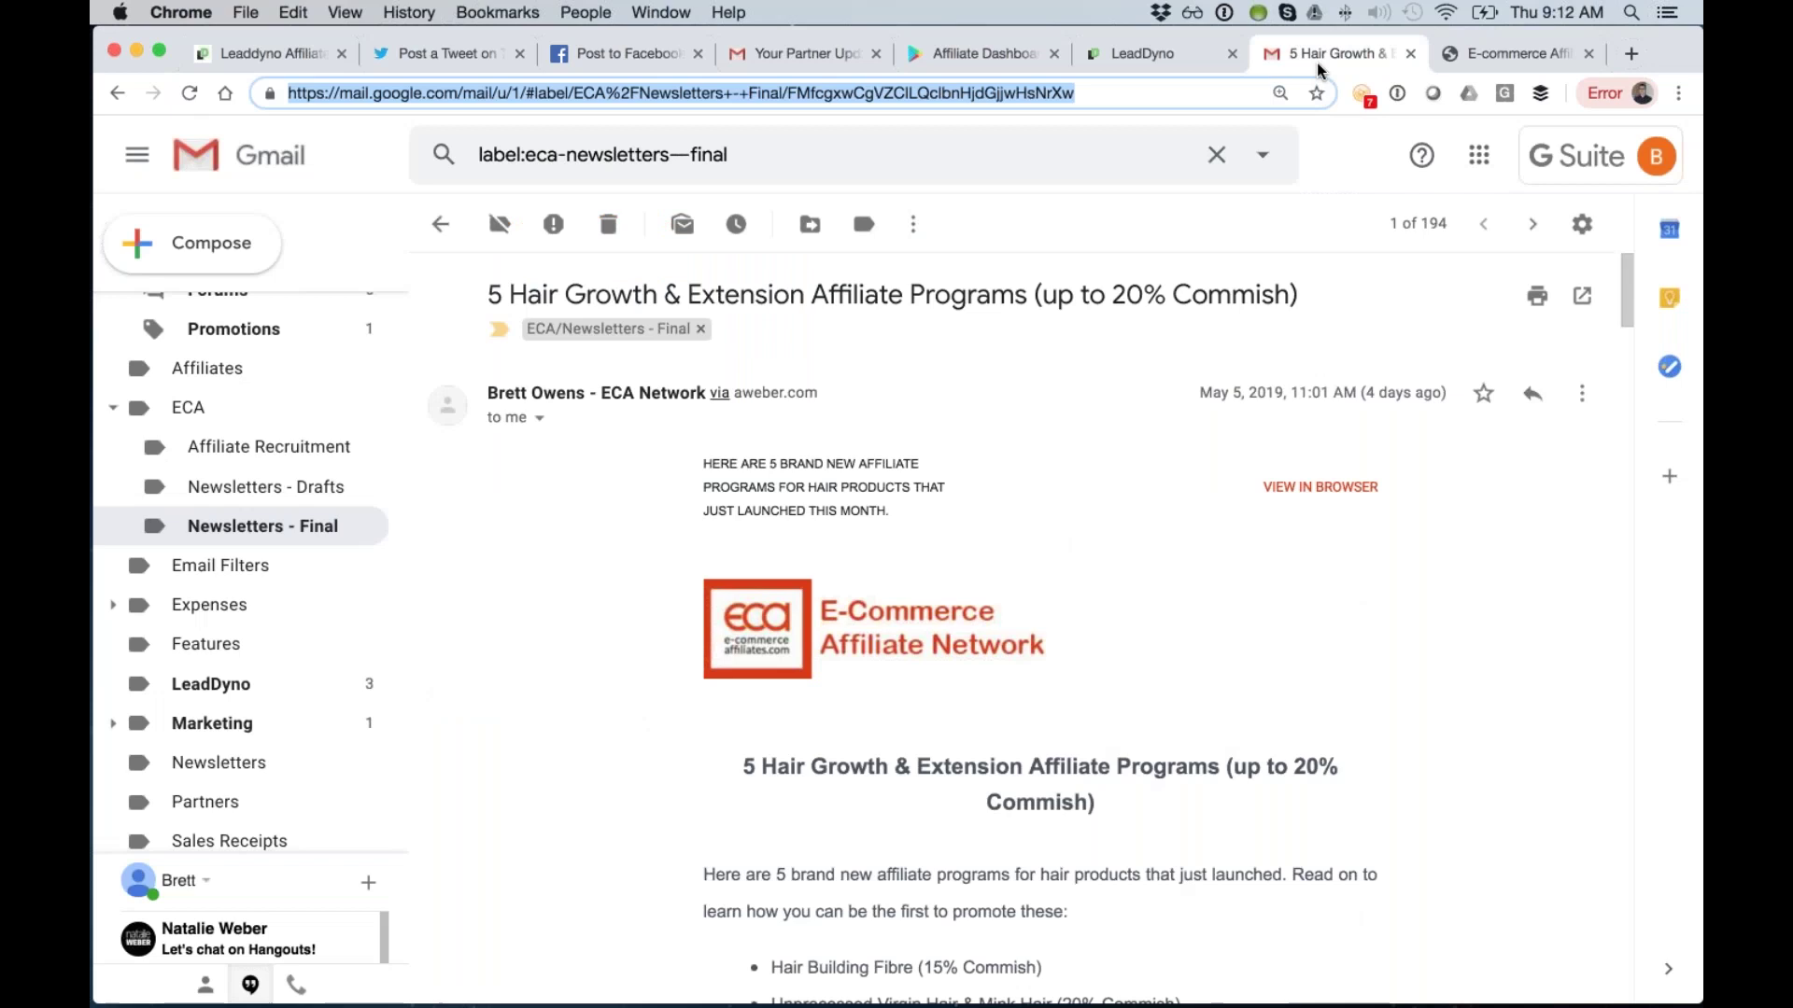
Scroll the hair growth newsletter's featured programs down to Silky Hair and Cheveux Tresses braided wigs.
scroll(1039, 634, "down", 10)
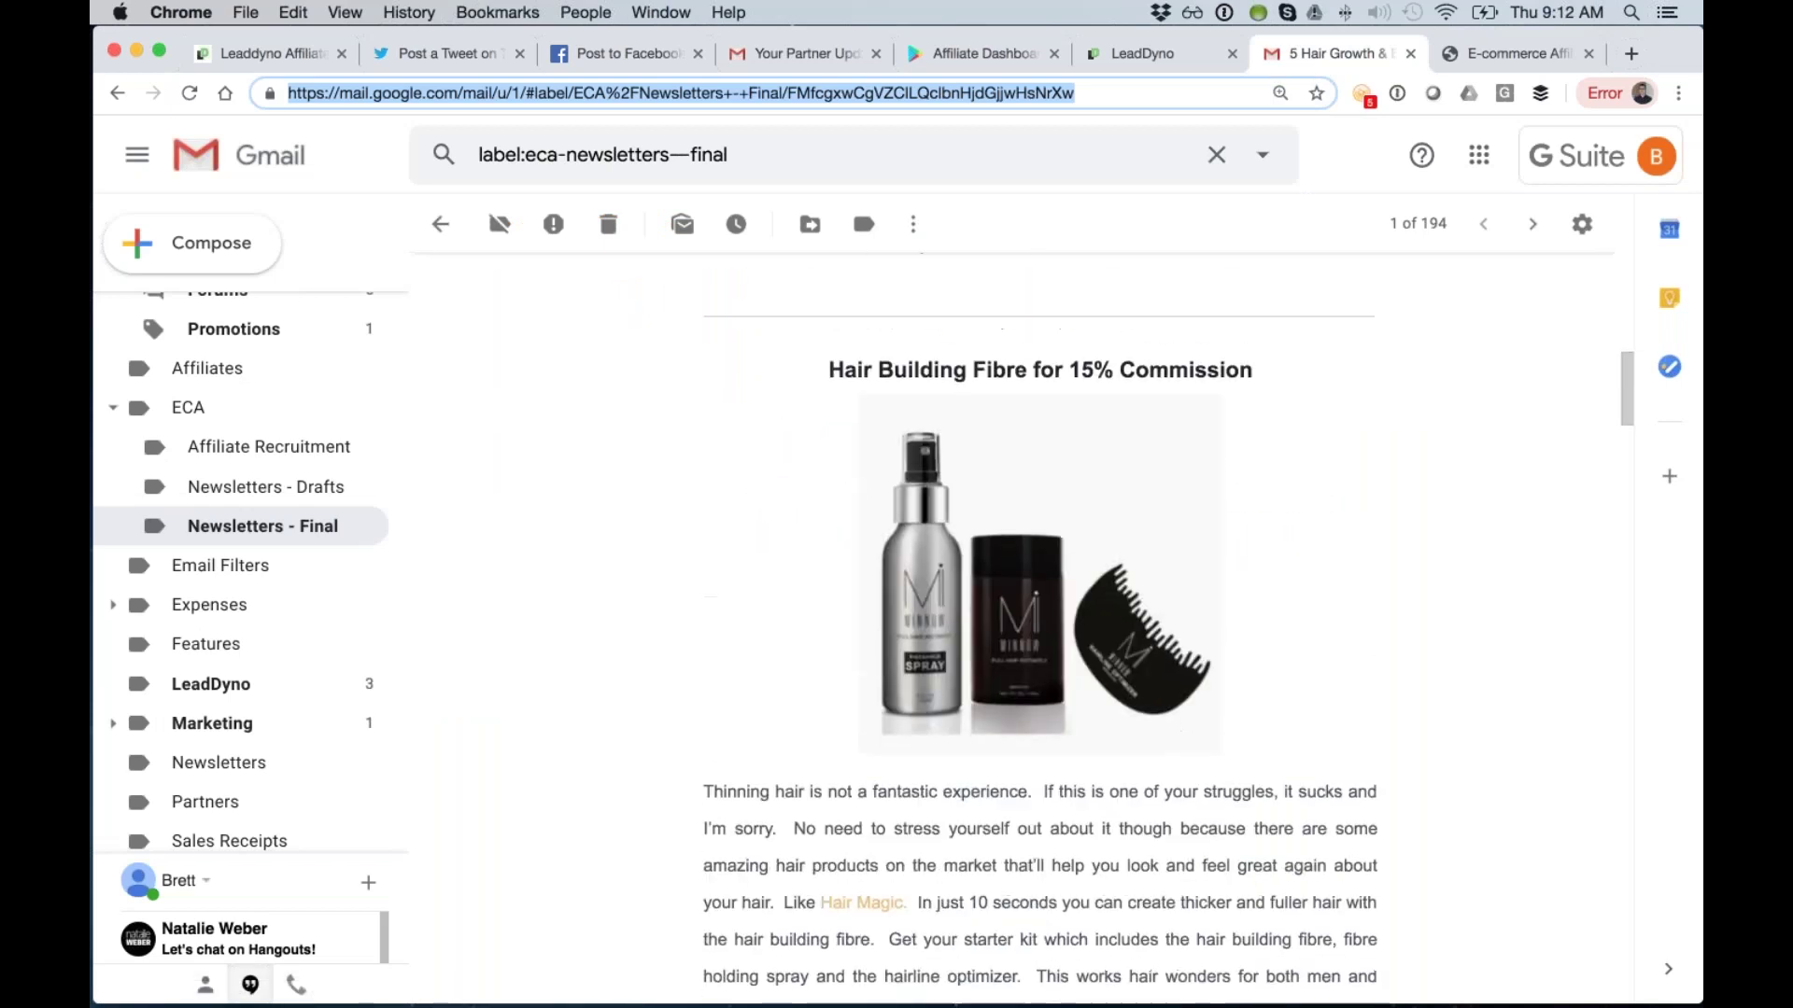
scroll(1040, 634, "down", 2)
scroll(1039, 635, "up", 2)
scroll(1039, 635, "down", 1)
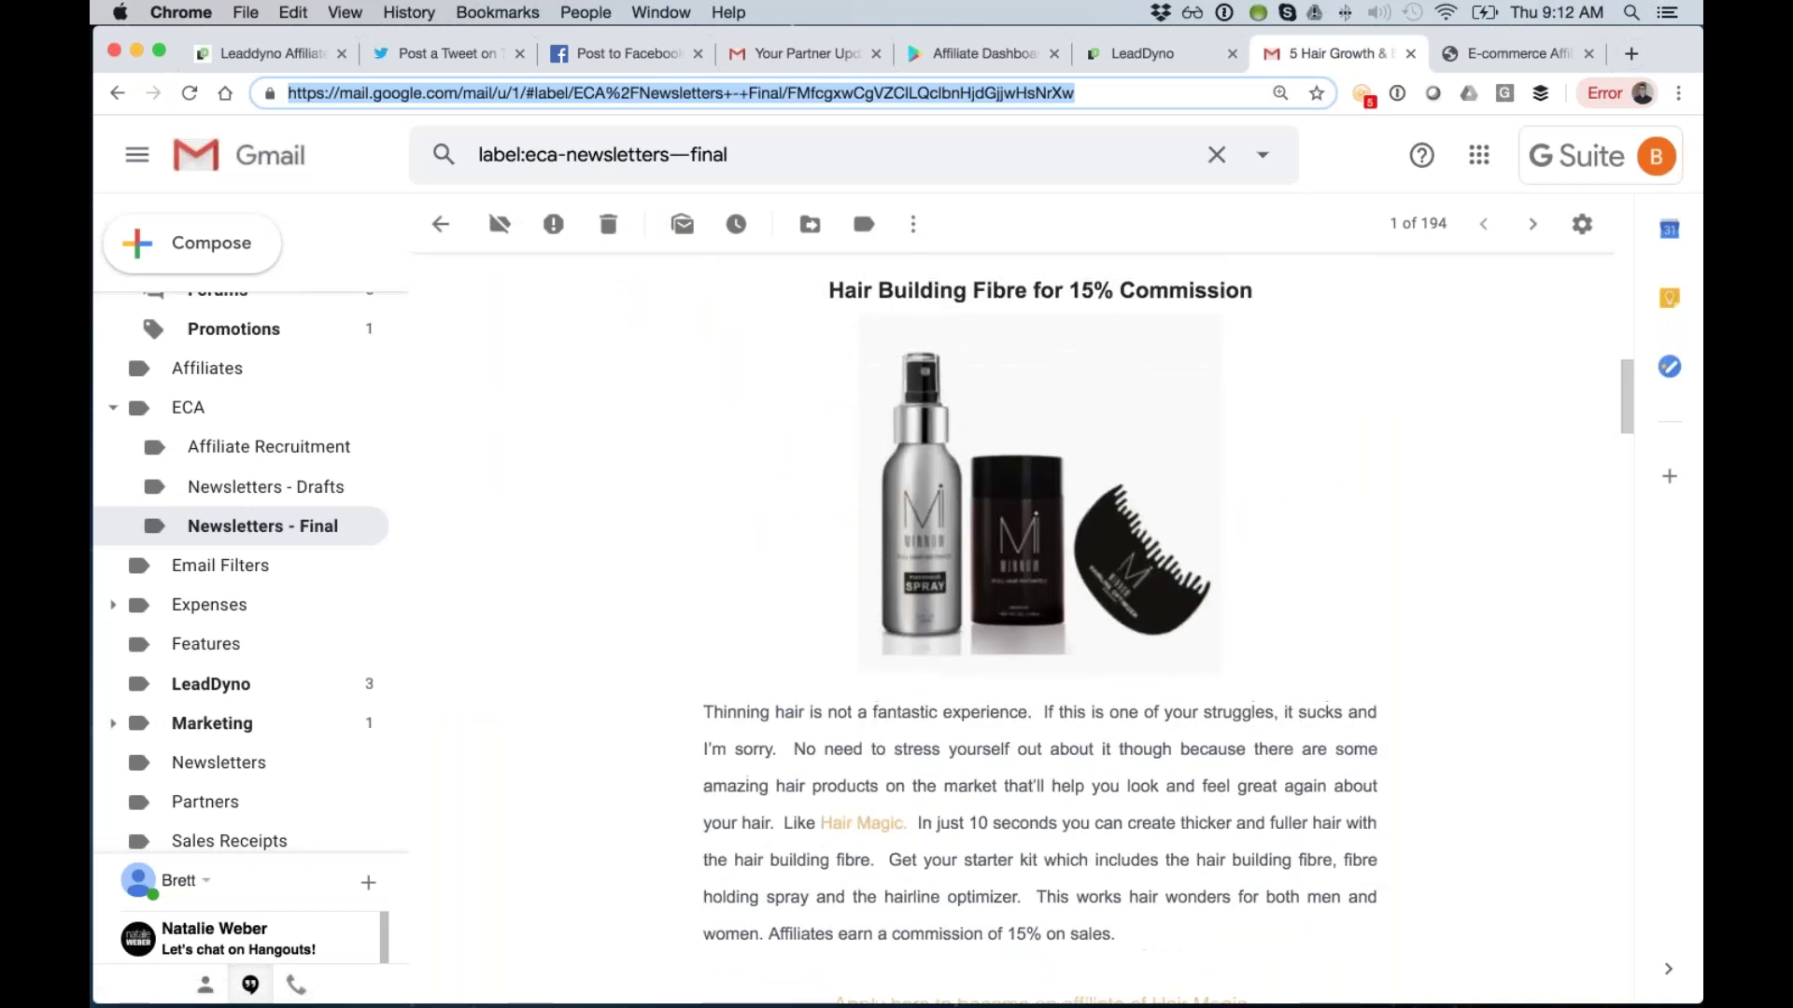
scroll(1039, 634, "down", 10)
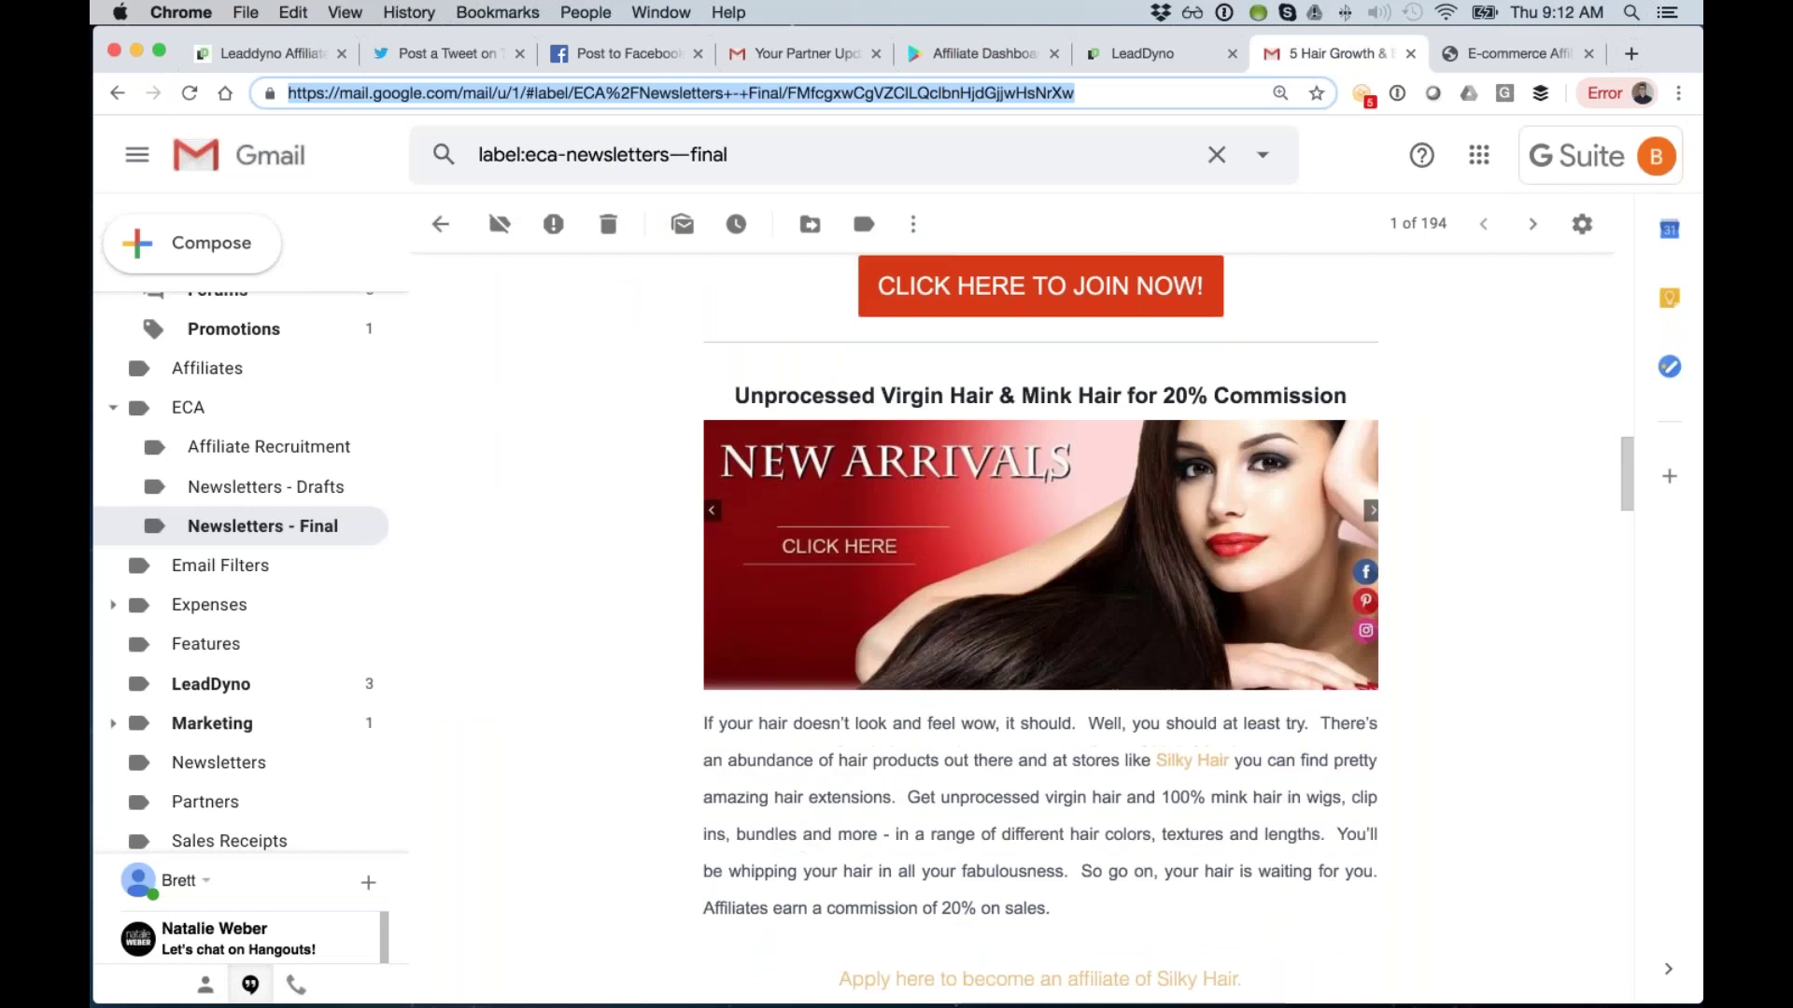
scroll(1039, 635, "up", 1)
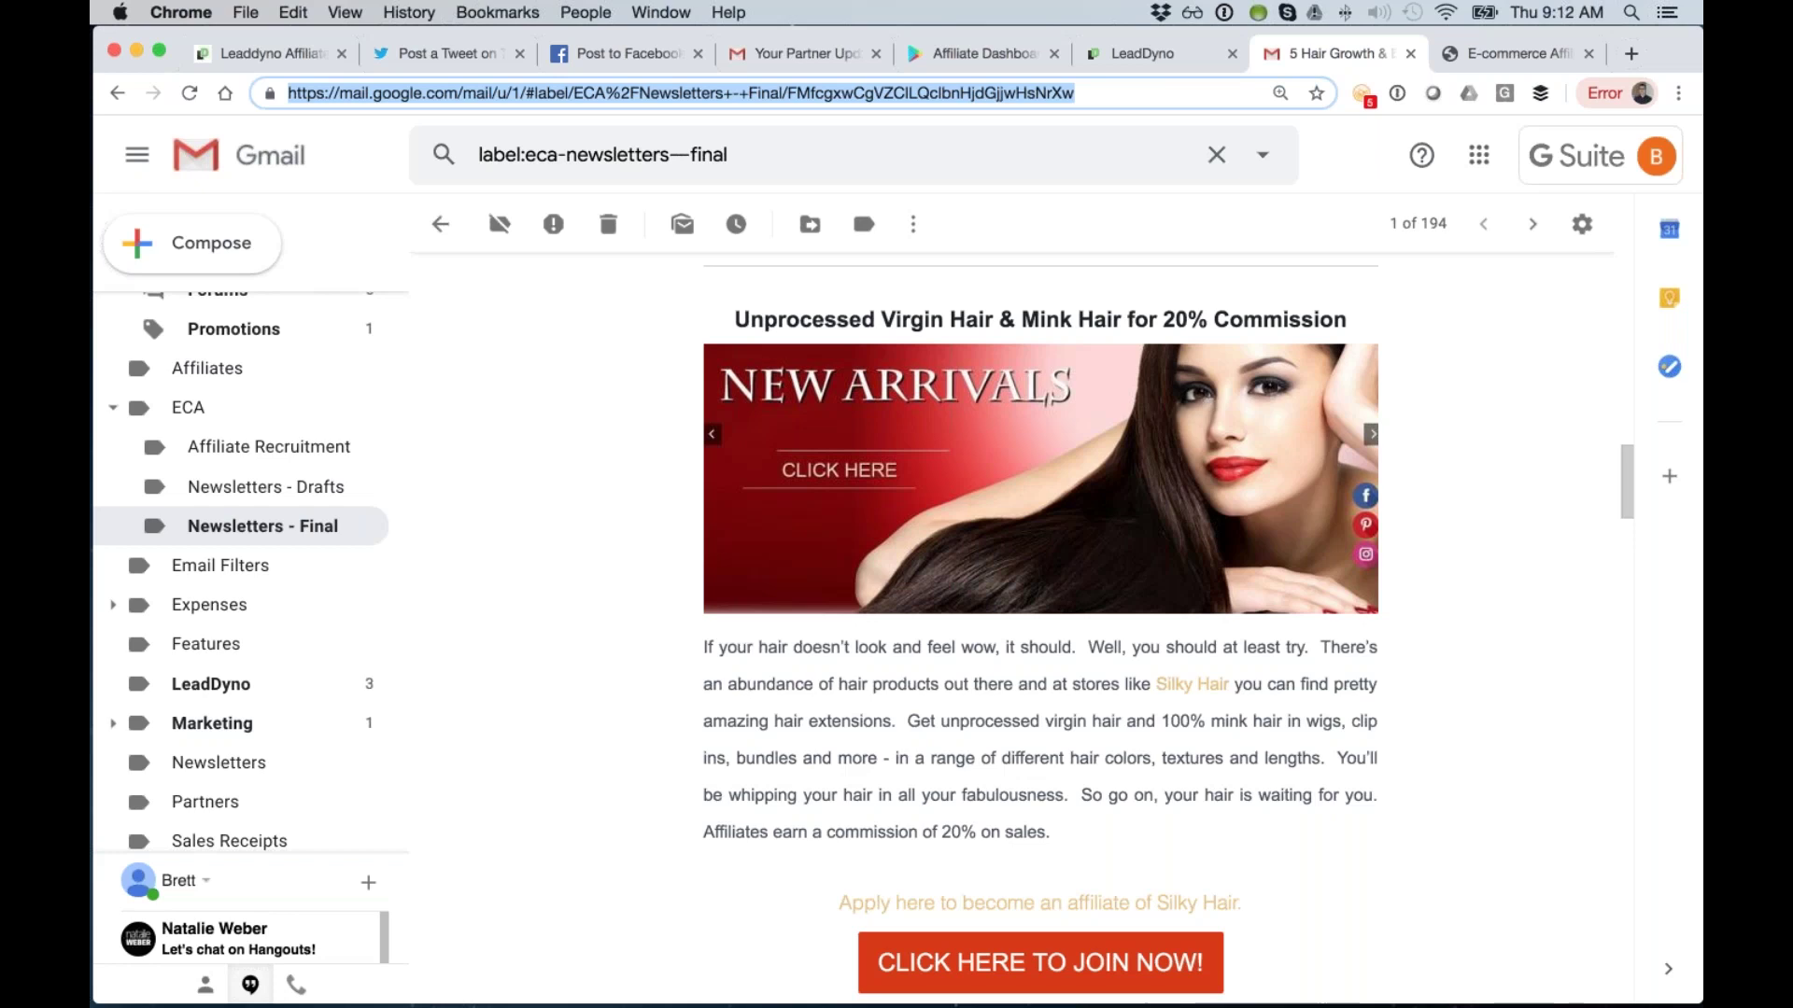
scroll(1040, 635, "down", 4)
scroll(1040, 635, "down", 9)
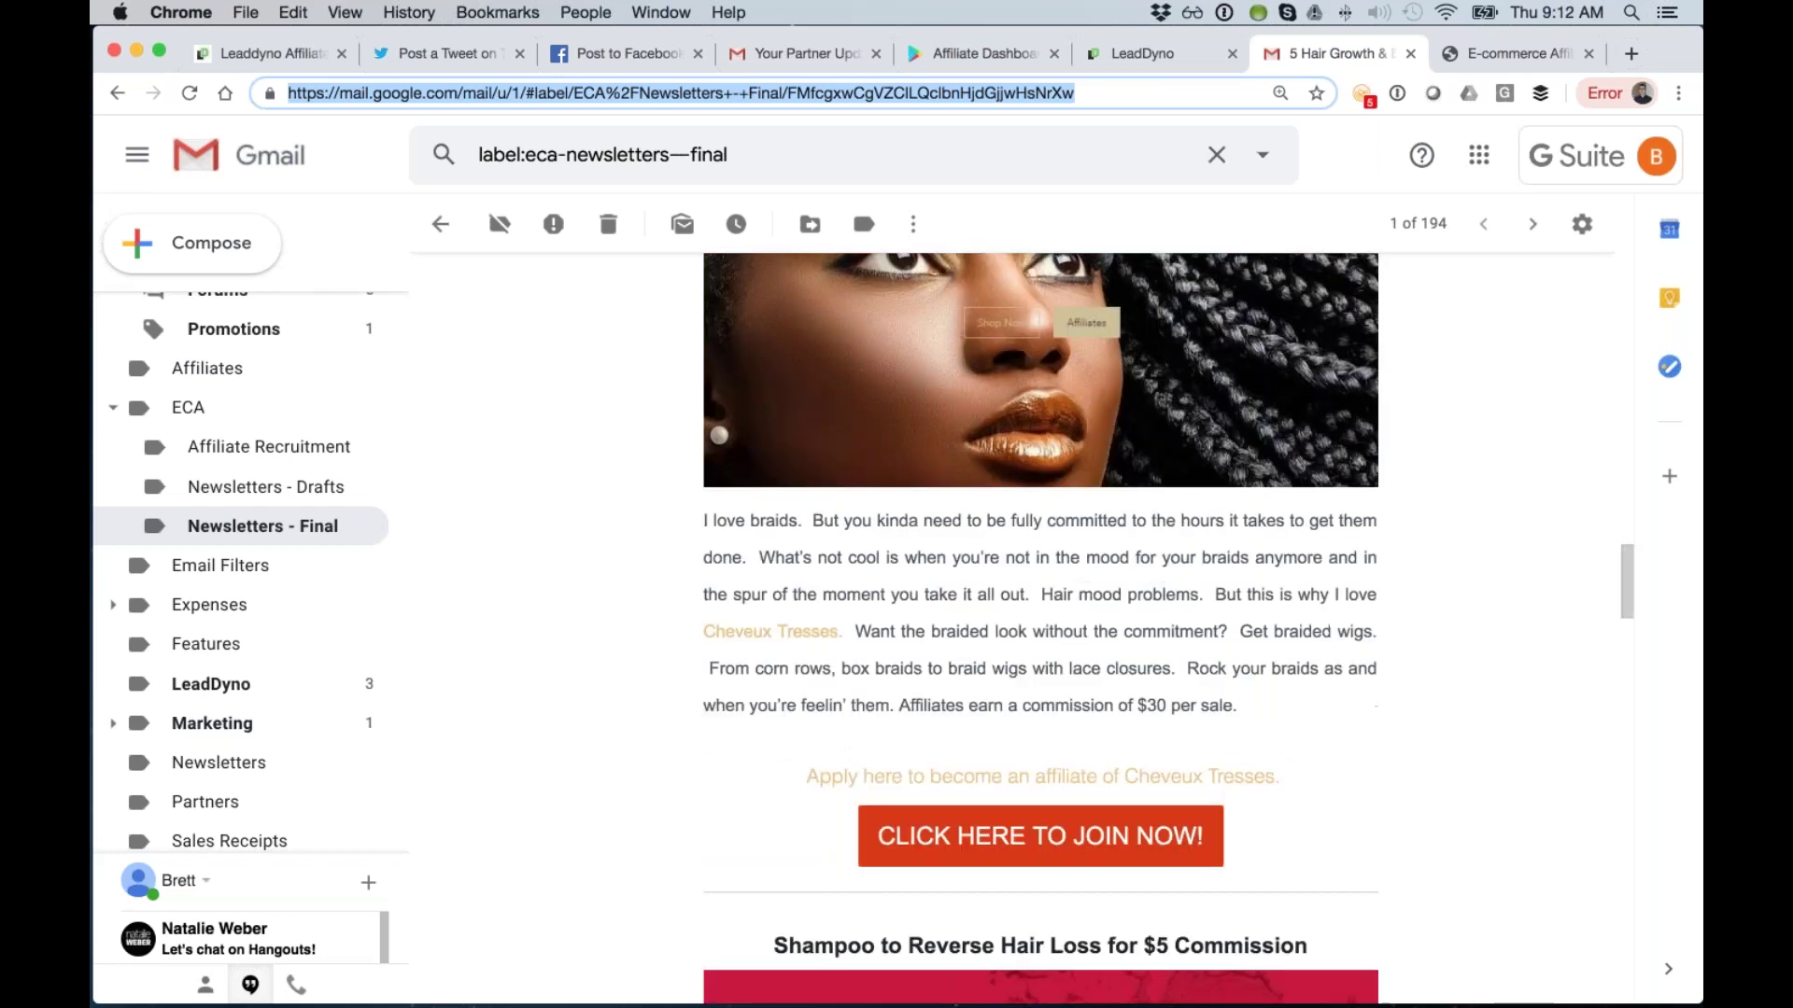
scroll(1040, 635, "up", 3)
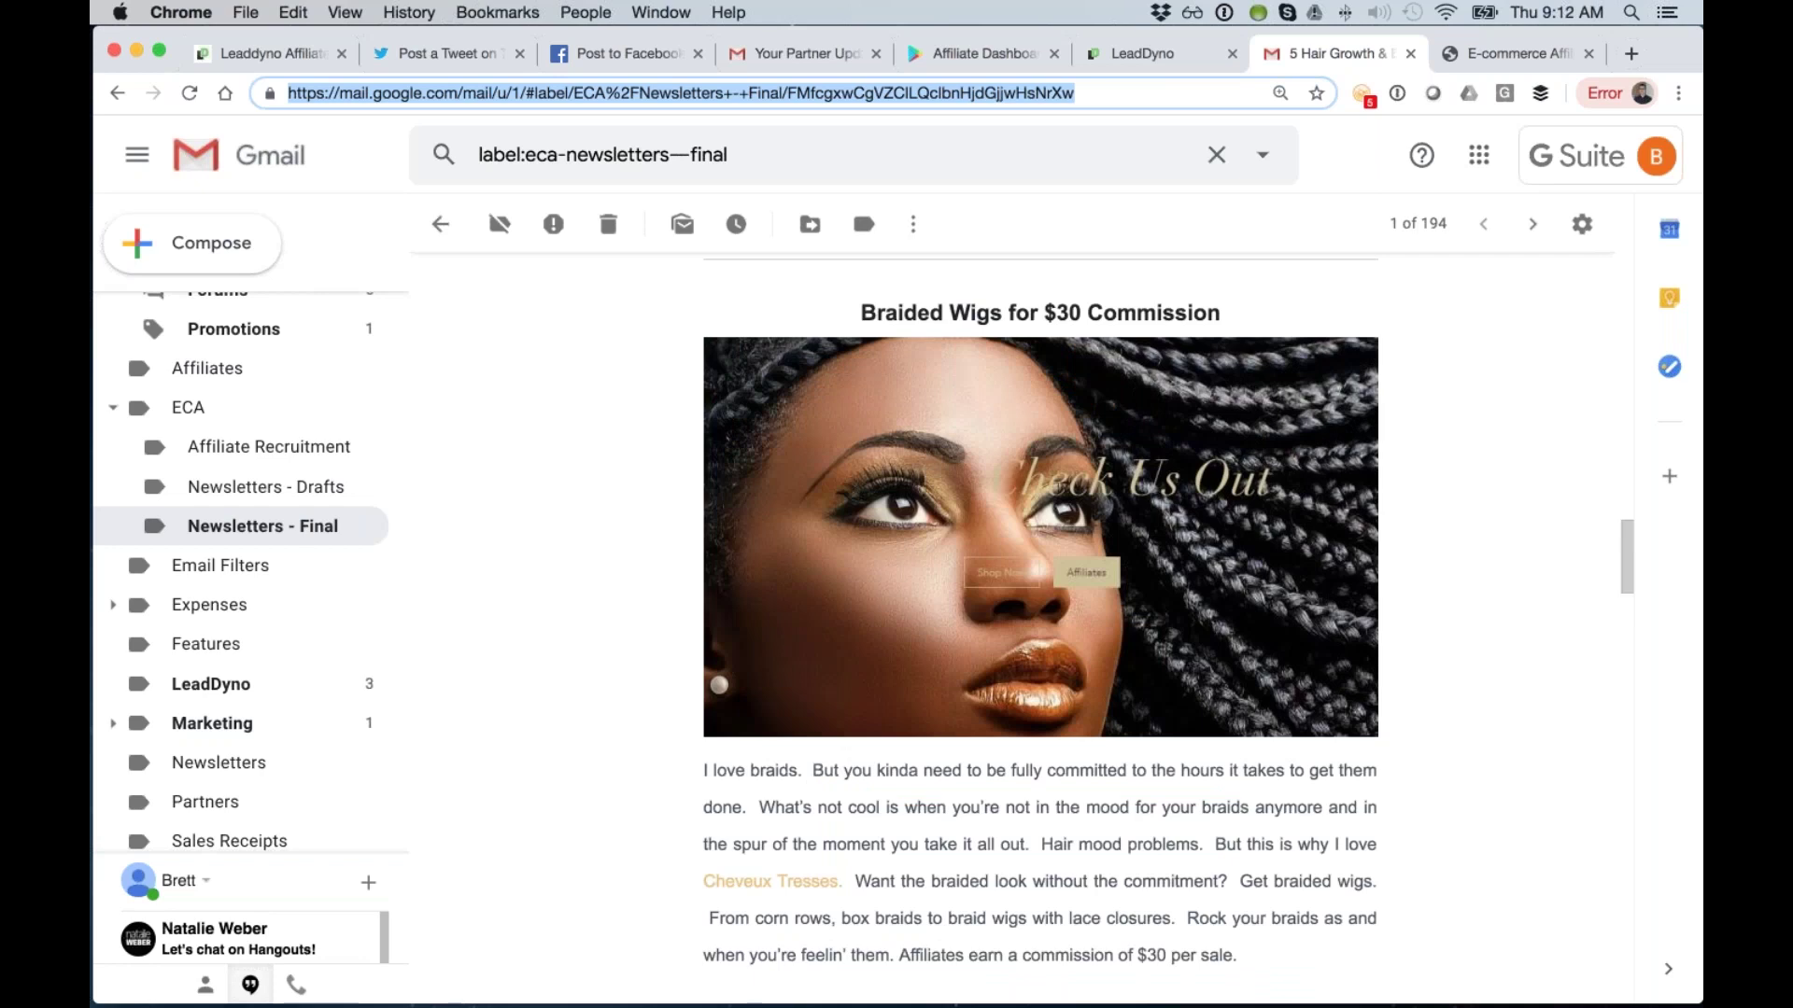
Load leaddyno.com/support in a new tab and look over its Schedule a call section.
left_click(1631, 54)
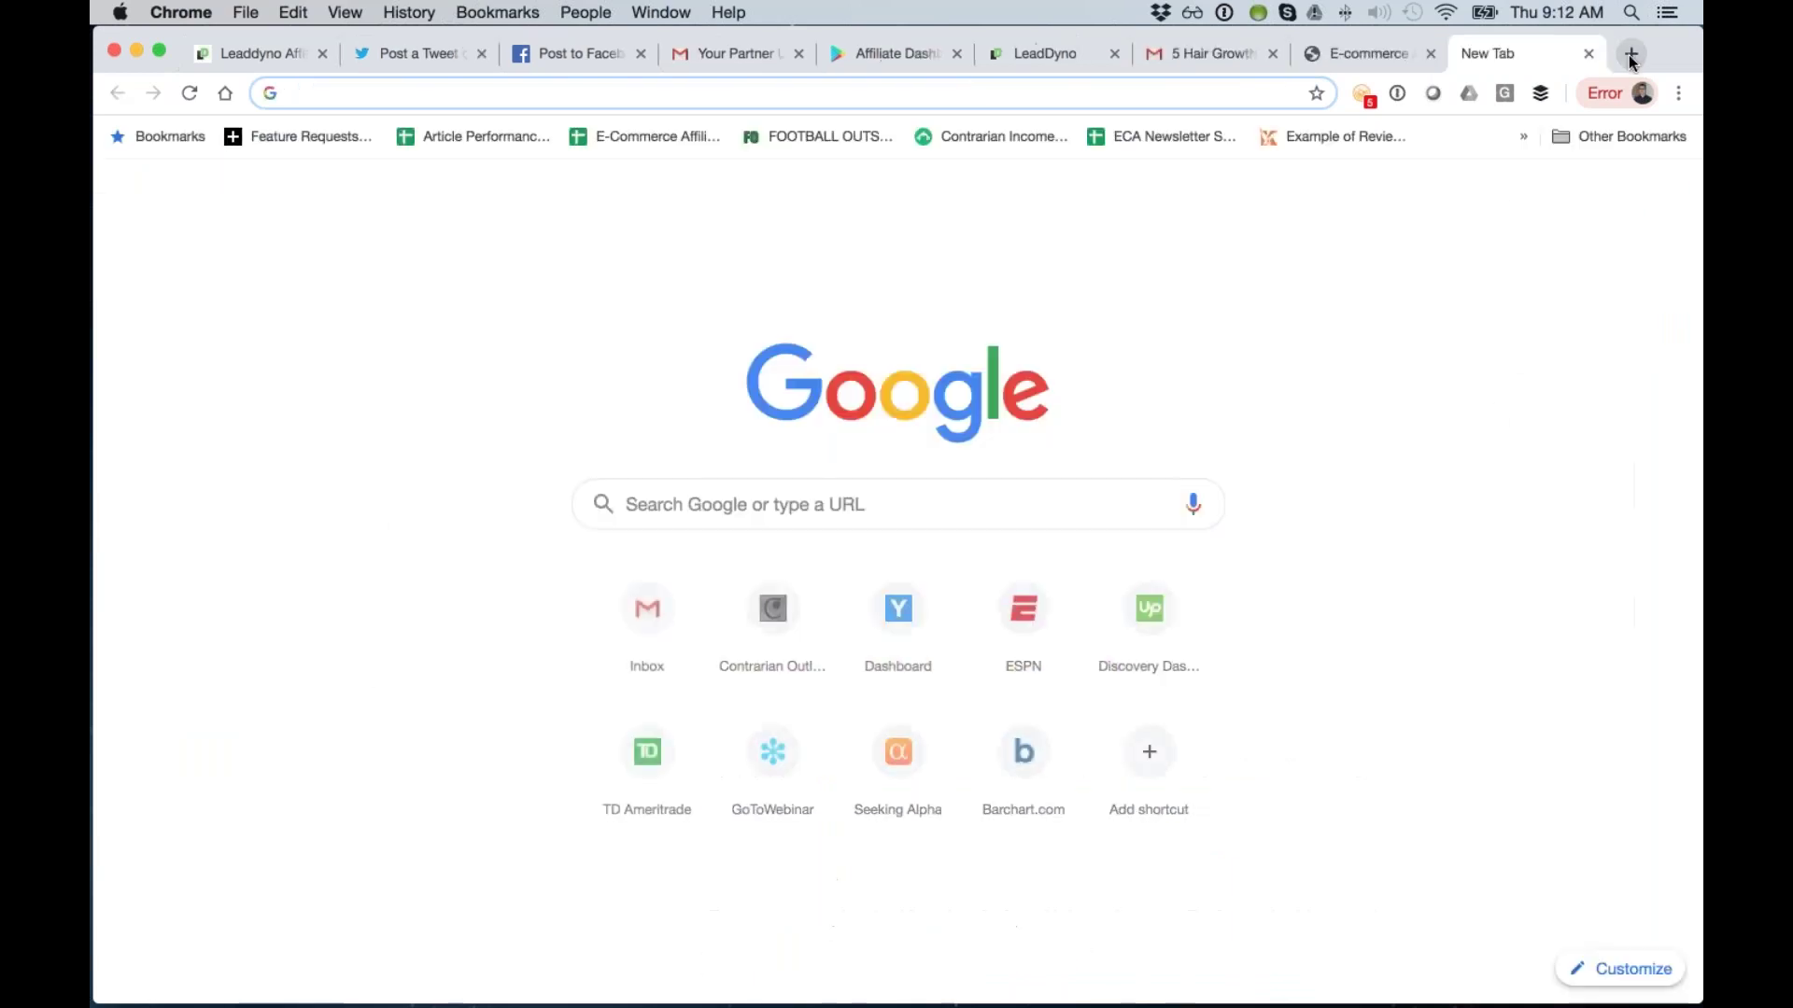
type("leaddyno.com/support")
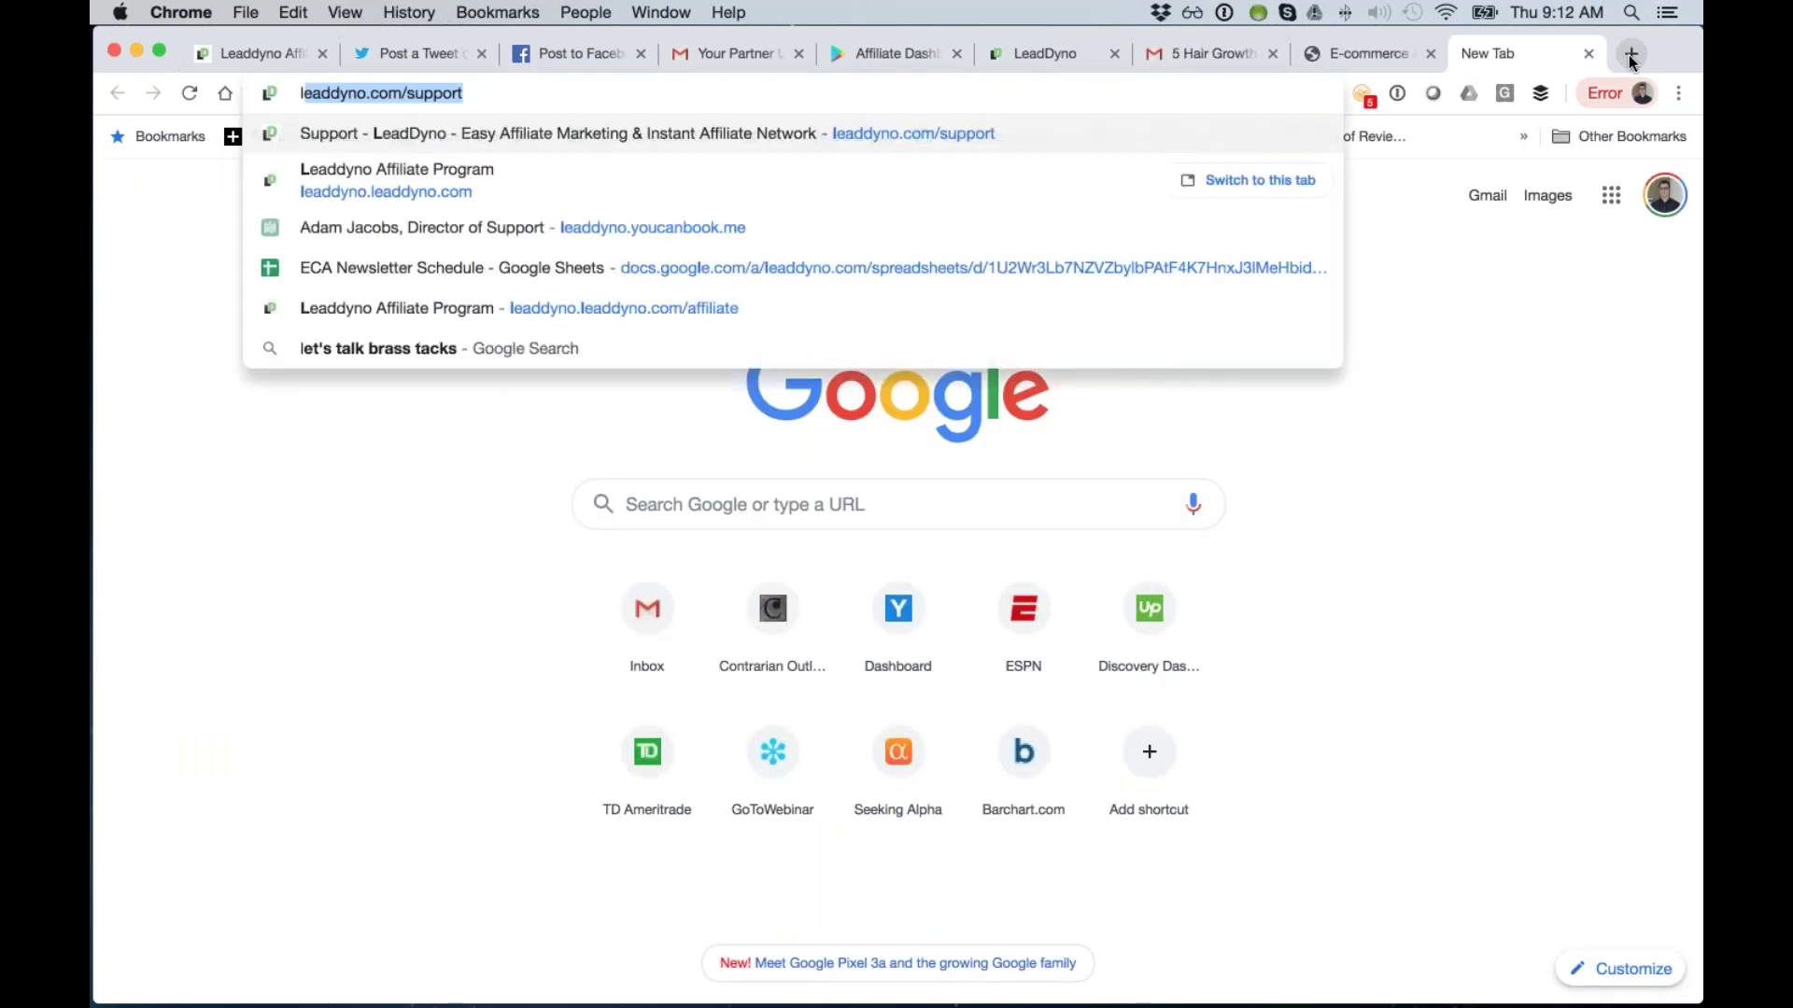
key("Return")
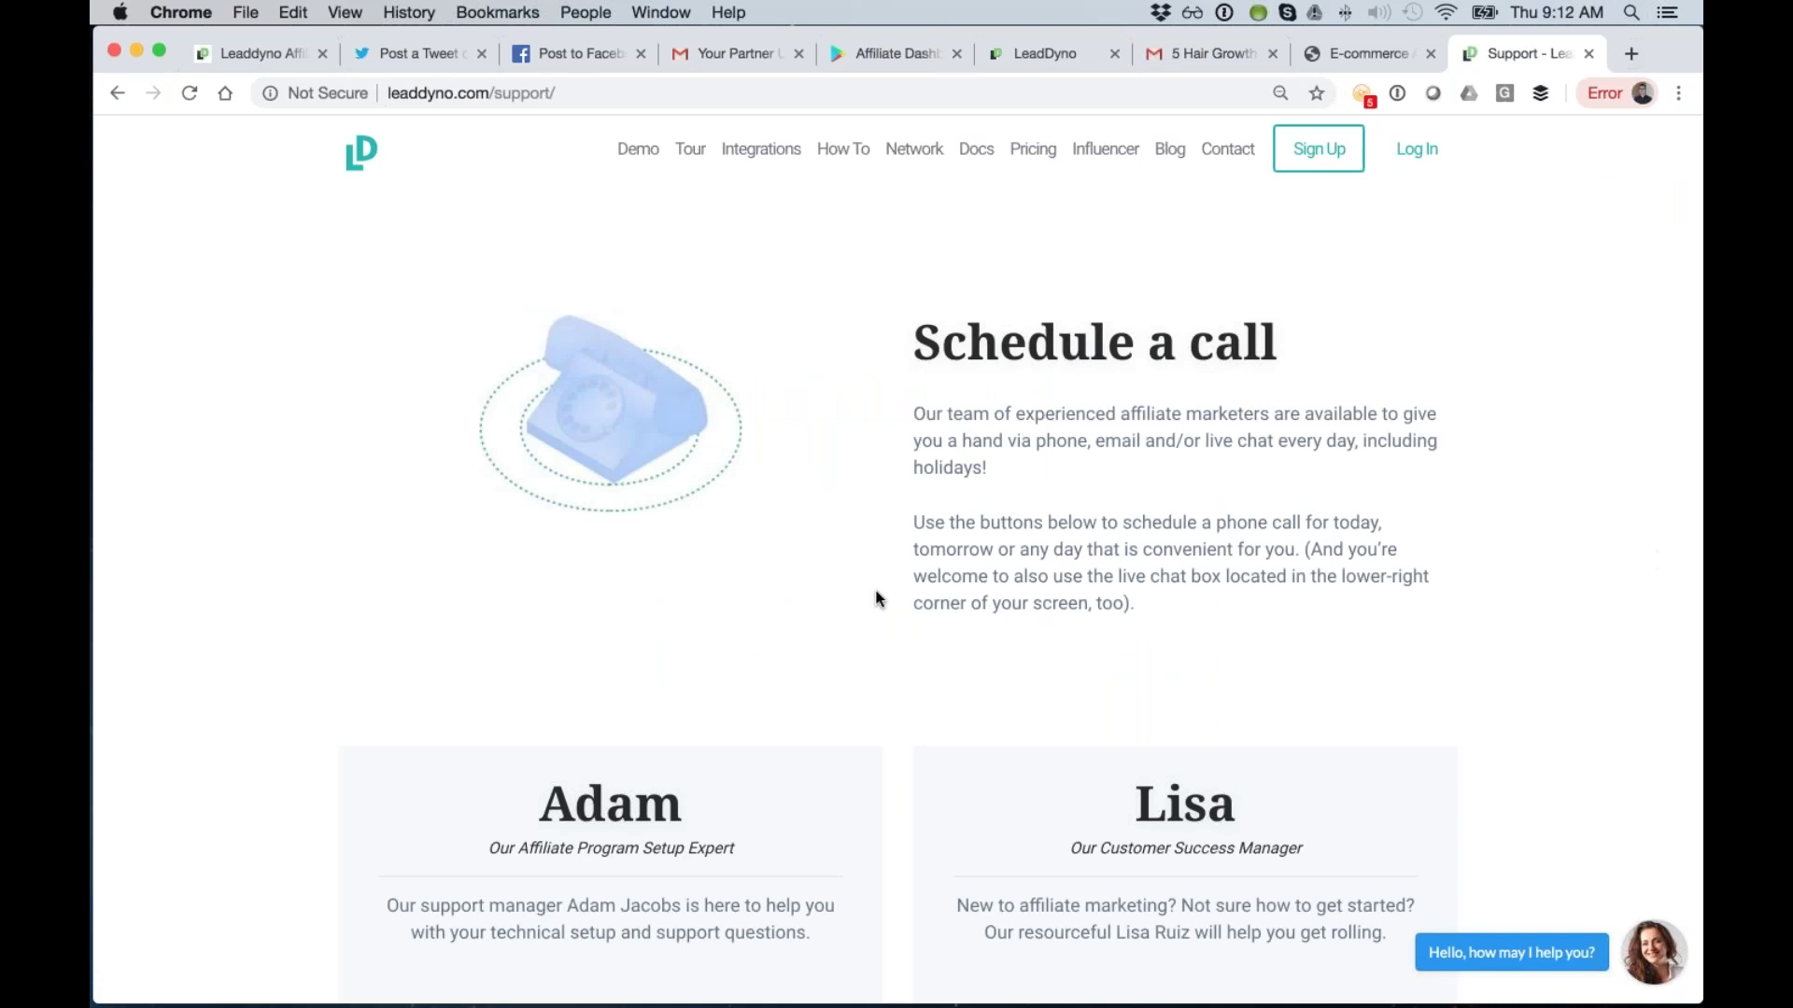
scroll(876, 599, "down", 2)
scroll(876, 598, "up", 2)
scroll(876, 598, "down", 1)
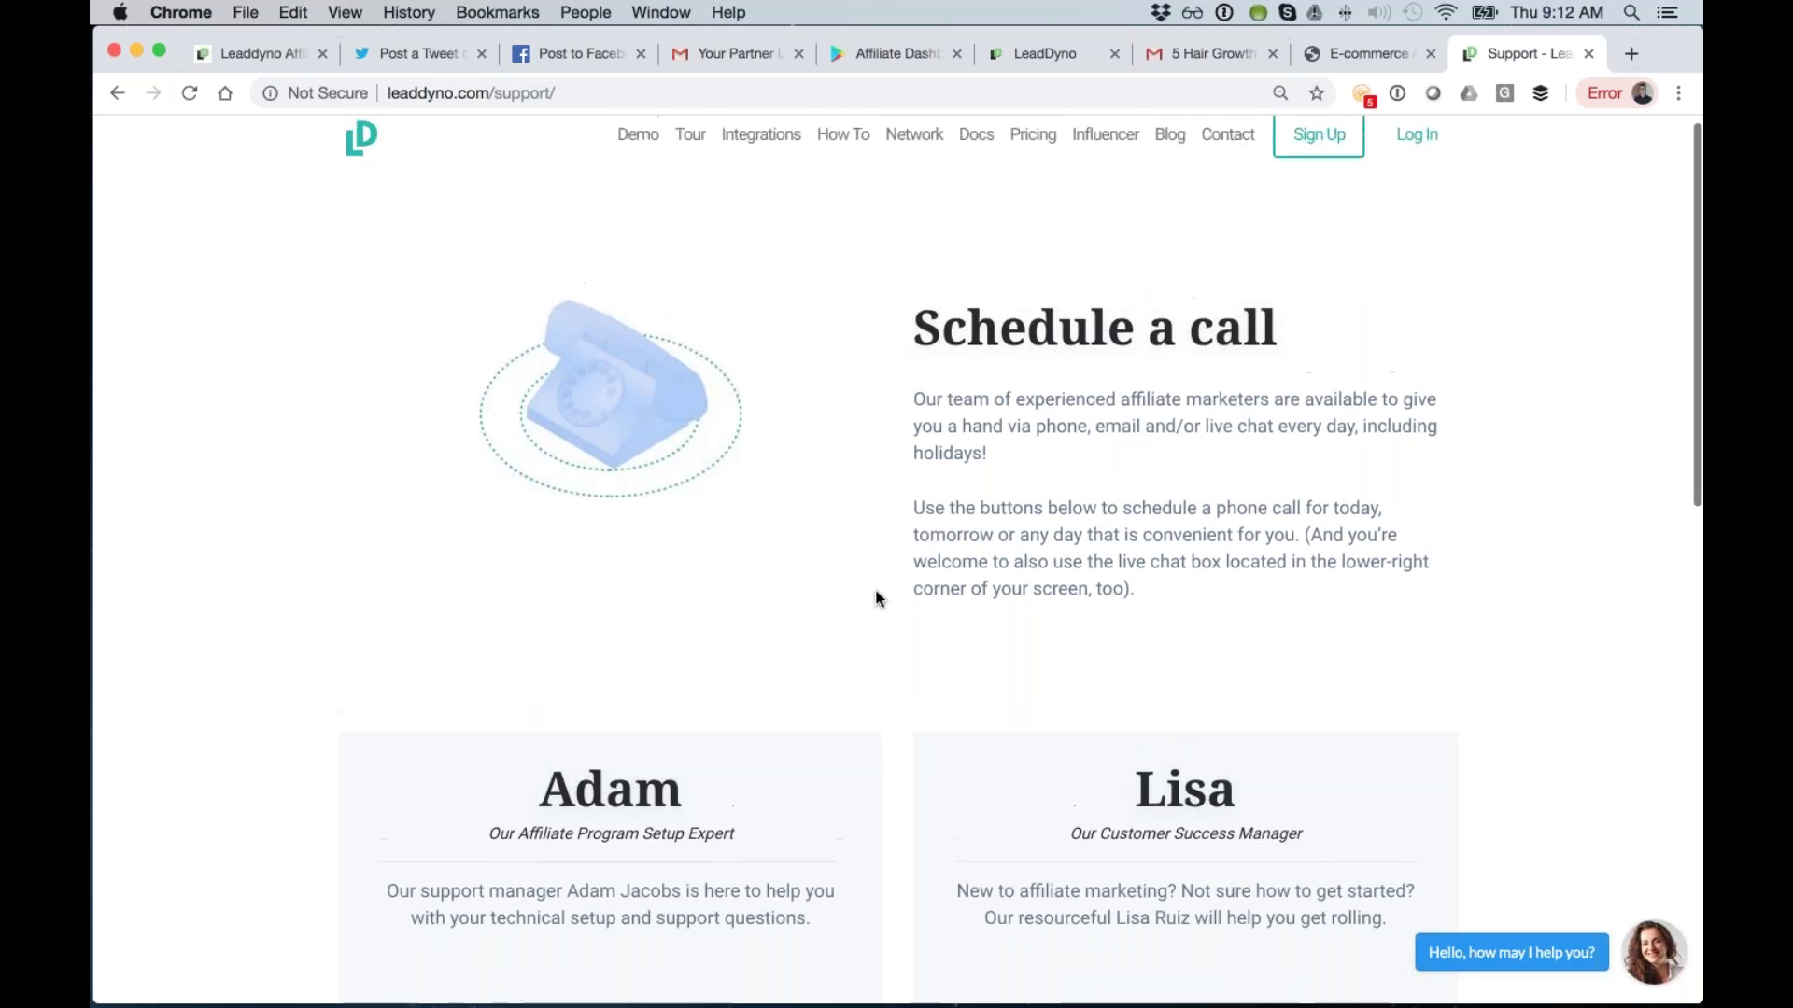
scroll(876, 598, "up", 2)
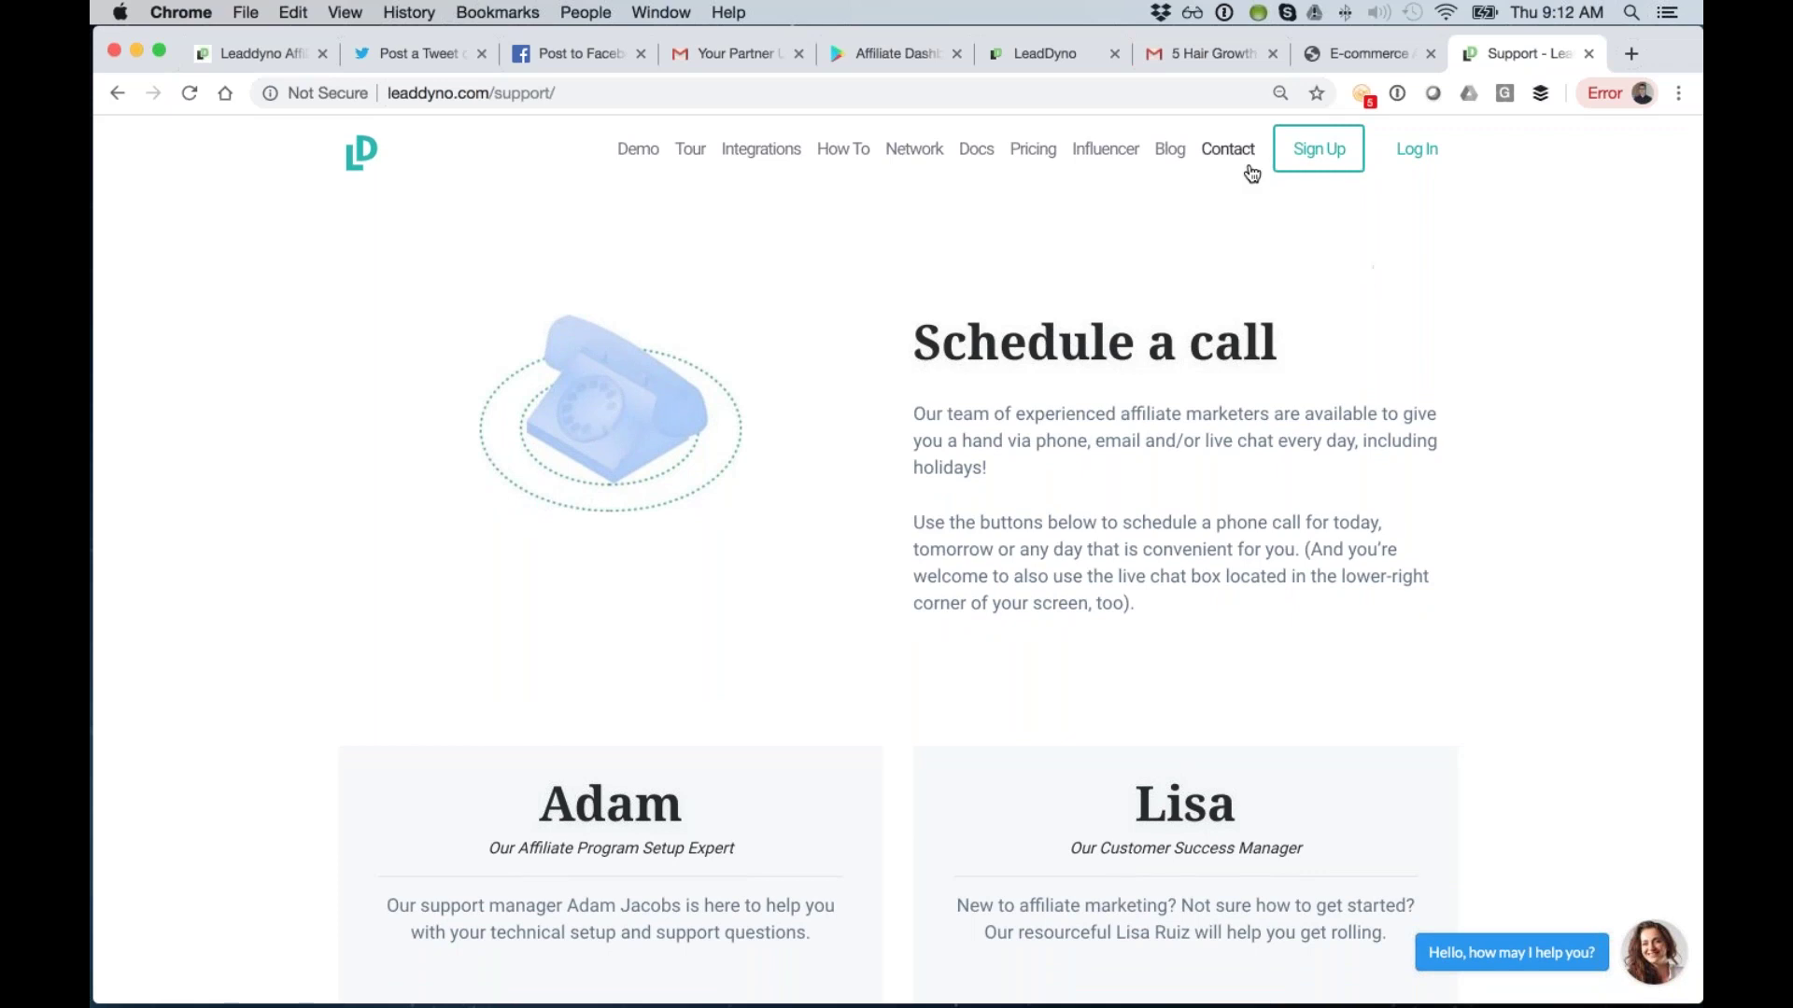
Go to the Contact page and scroll through its map, social media, live chat, email and phone details.
left_click(1224, 157)
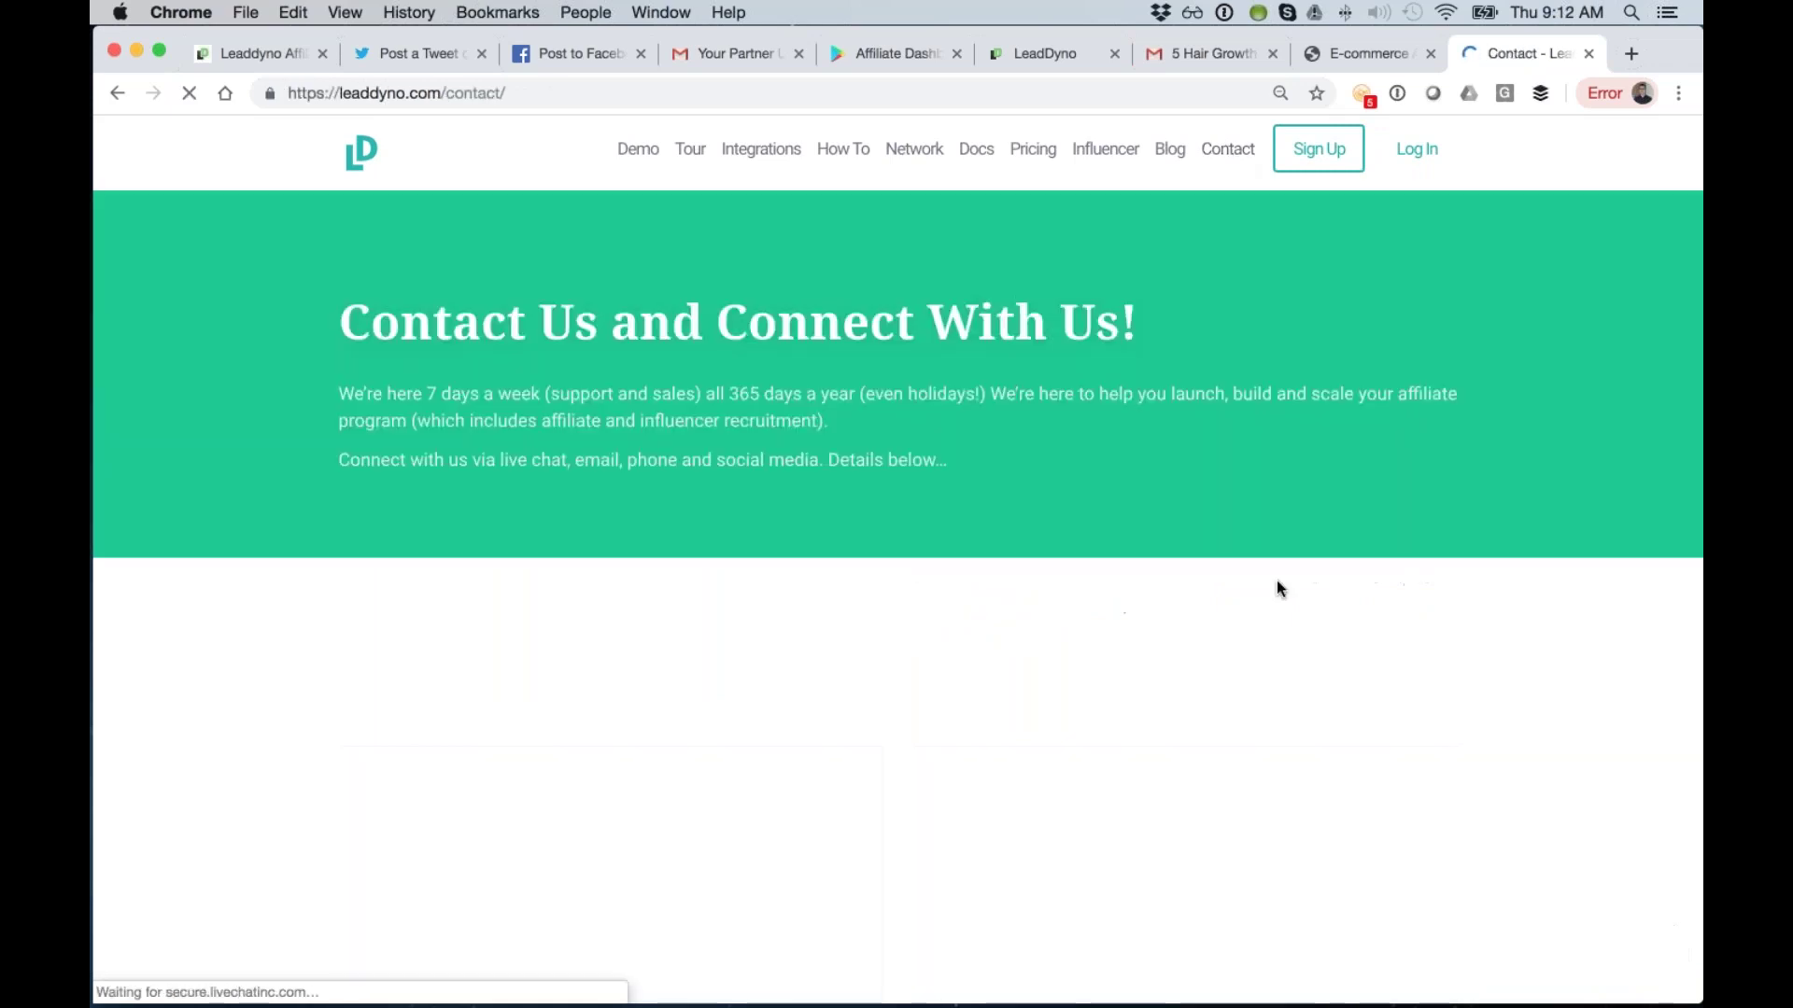
scroll(1496, 741, "down", 10)
scroll(1495, 742, "down", 5)
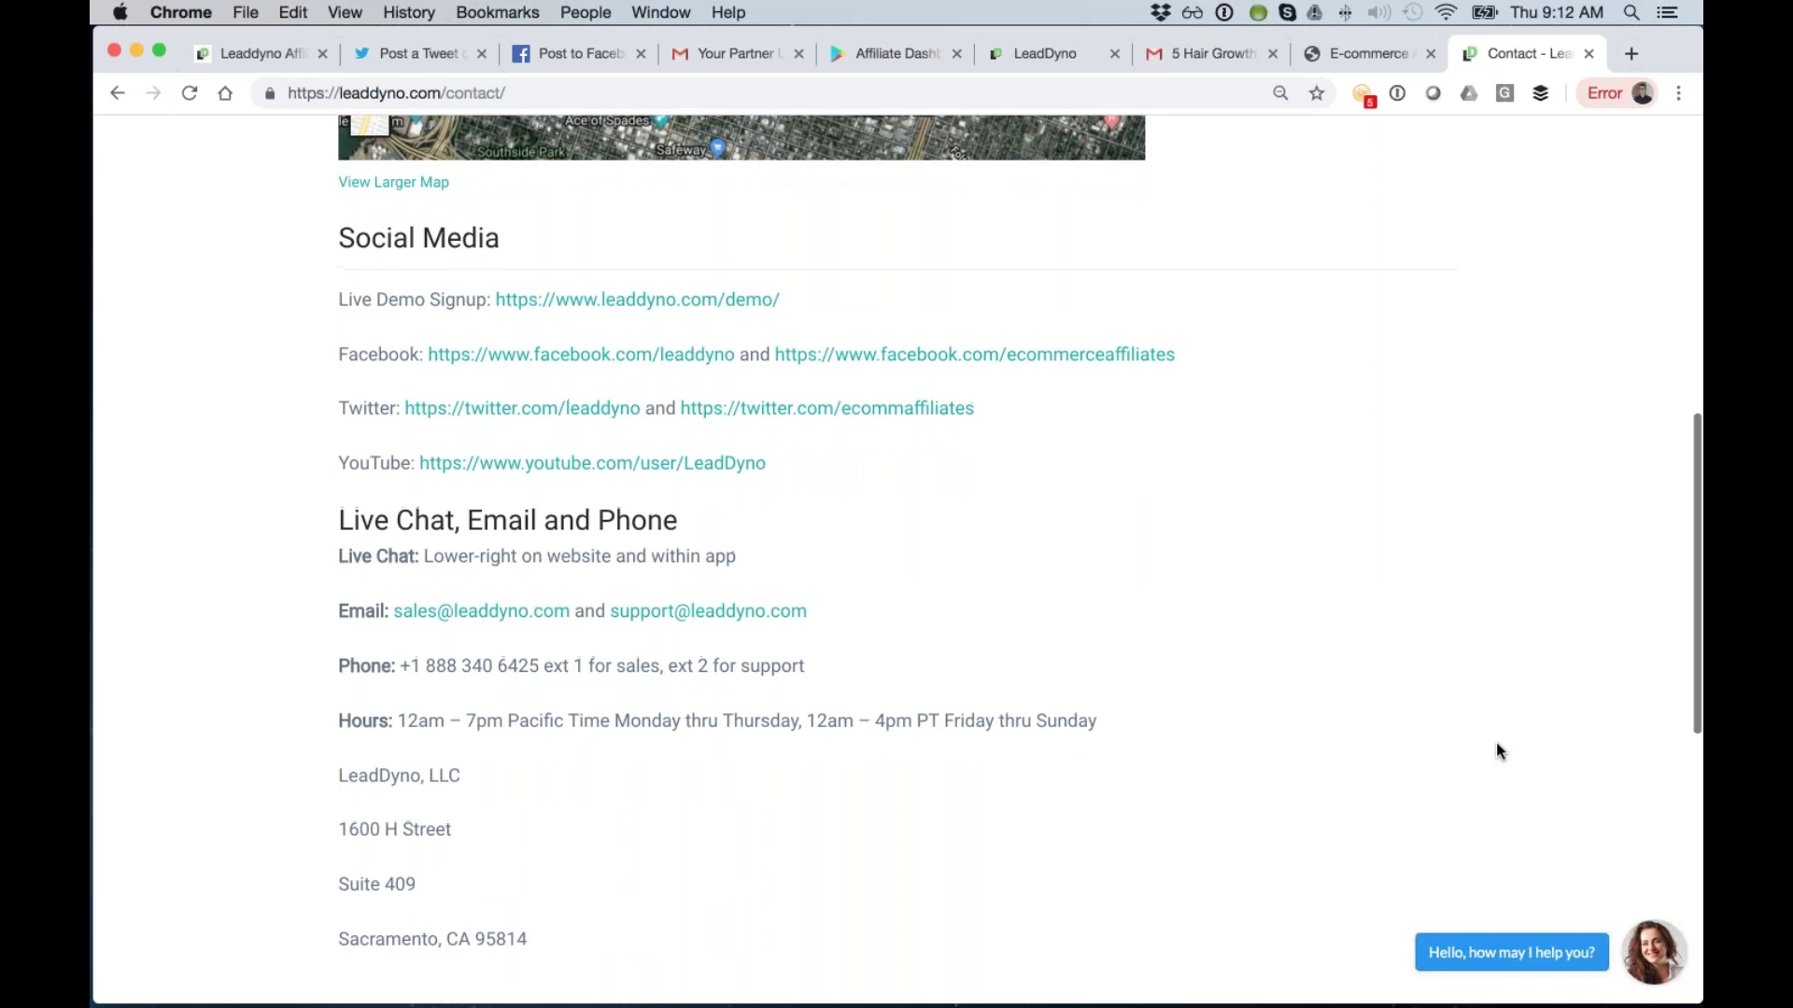
scroll(1496, 742, "down", 1)
scroll(1495, 744, "up", 7)
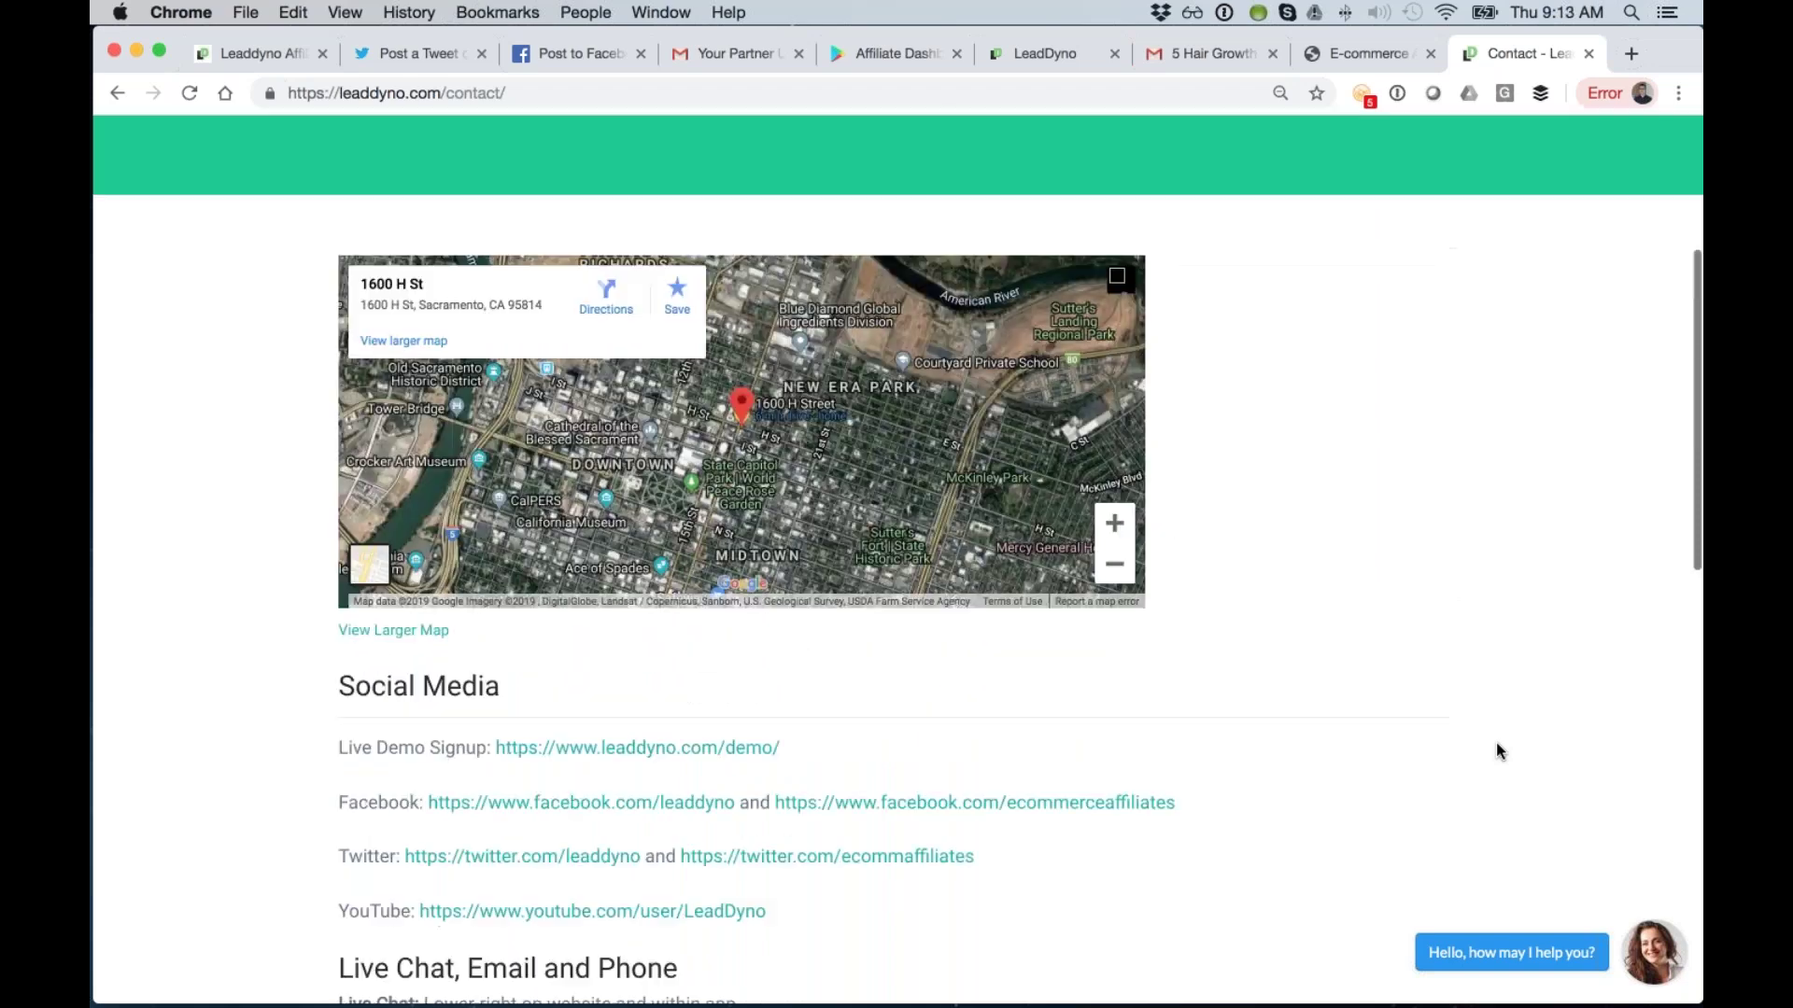